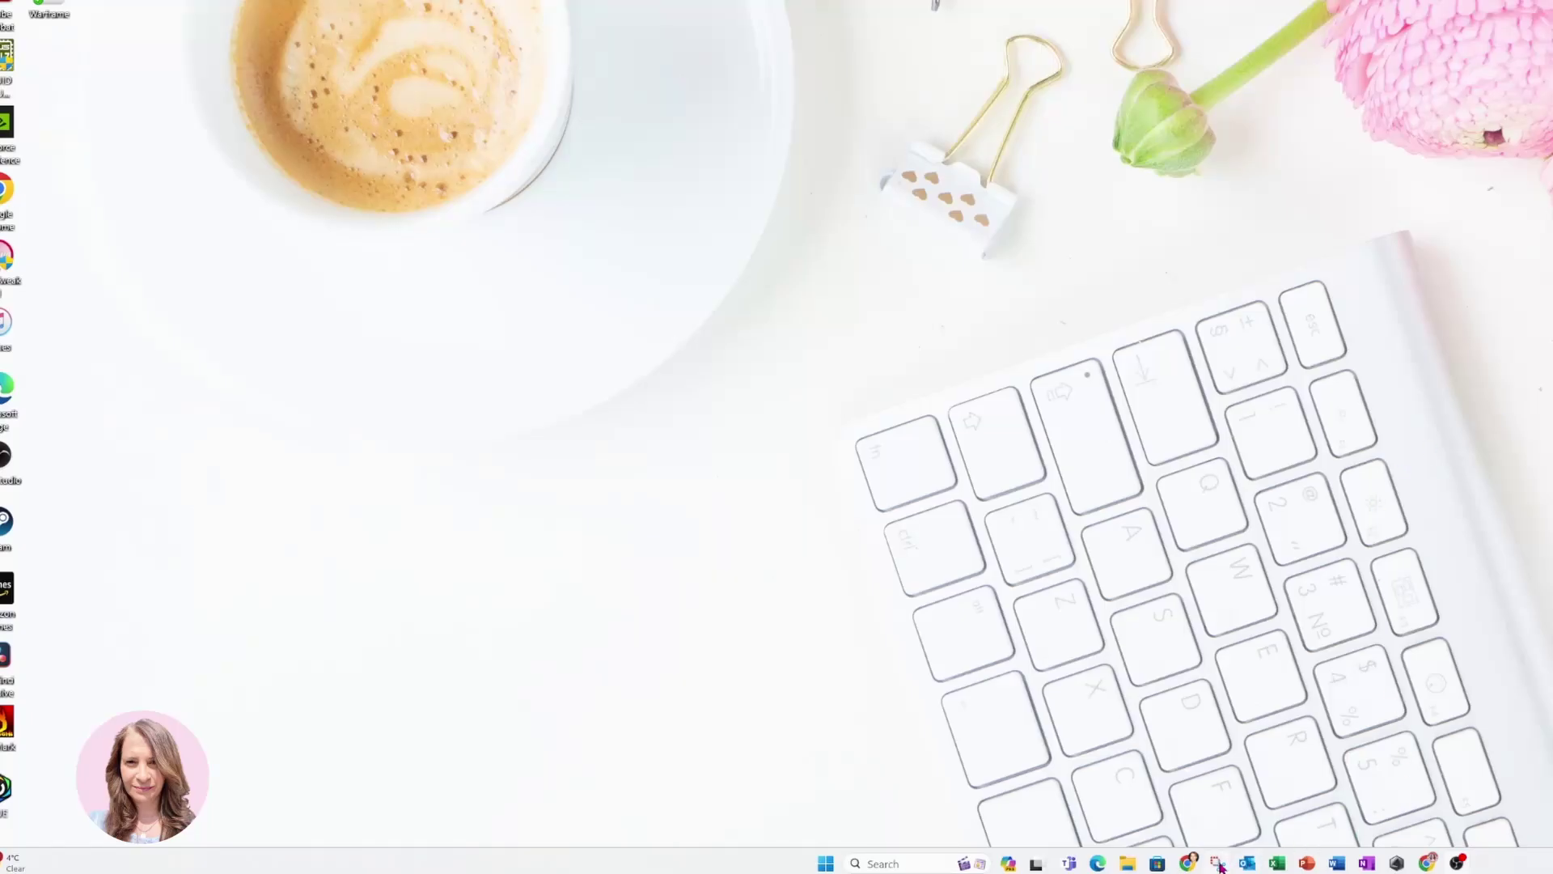
Bring up the Canva window preview from the Chrome icon on the Windows taskbar
mouse_move(1195, 867)
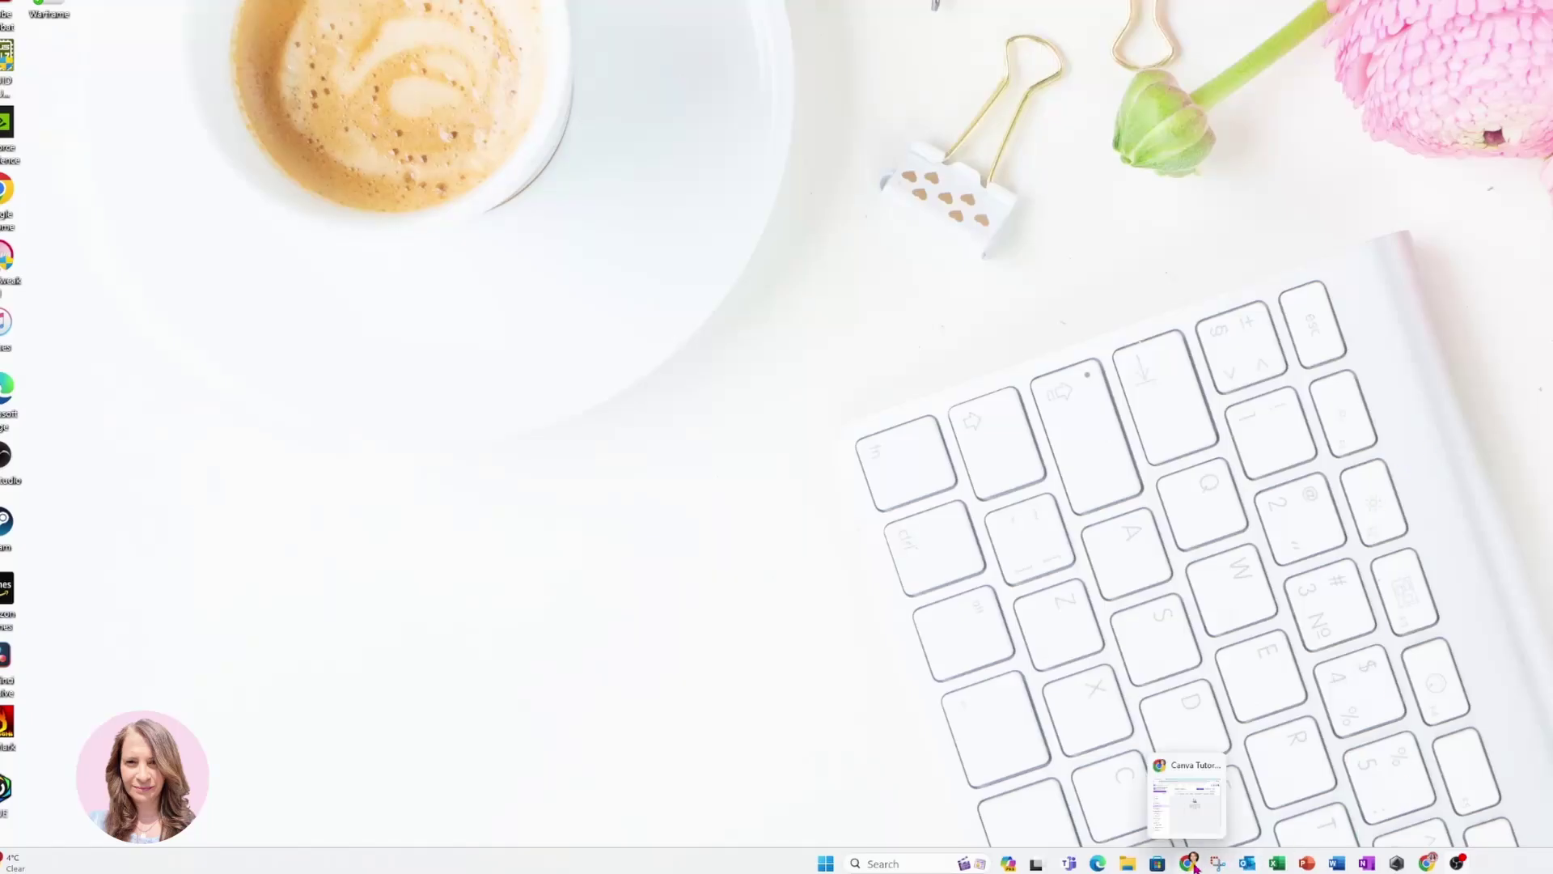
Maximize the Canva browser window and start a 940 × 788 px Facebook Post (Landscape) design
click(1428, 864)
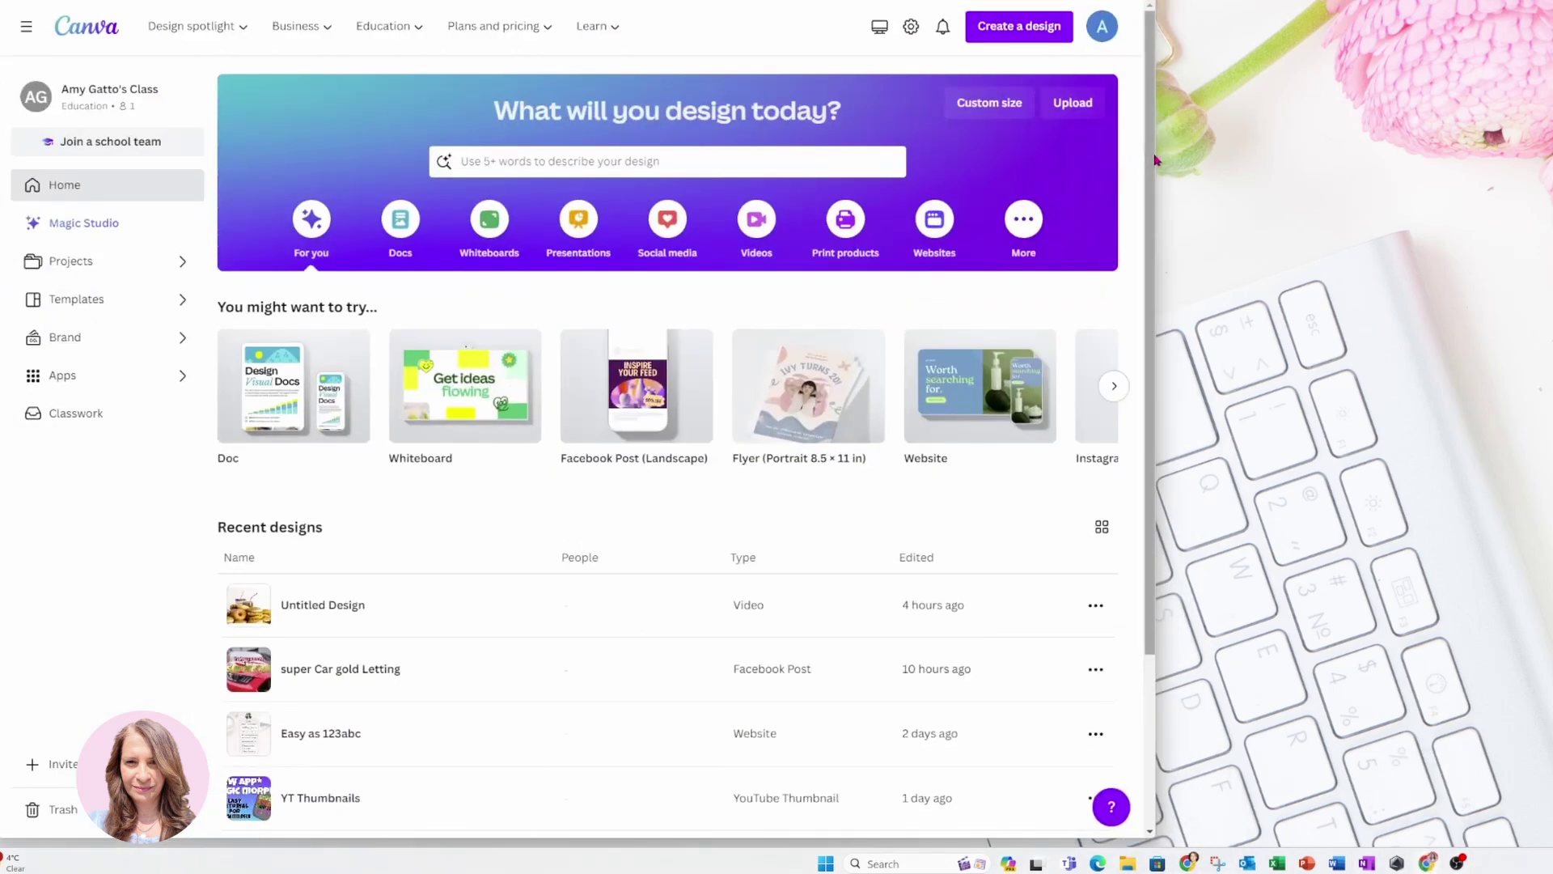
drag(1155, 160, 1549, 162)
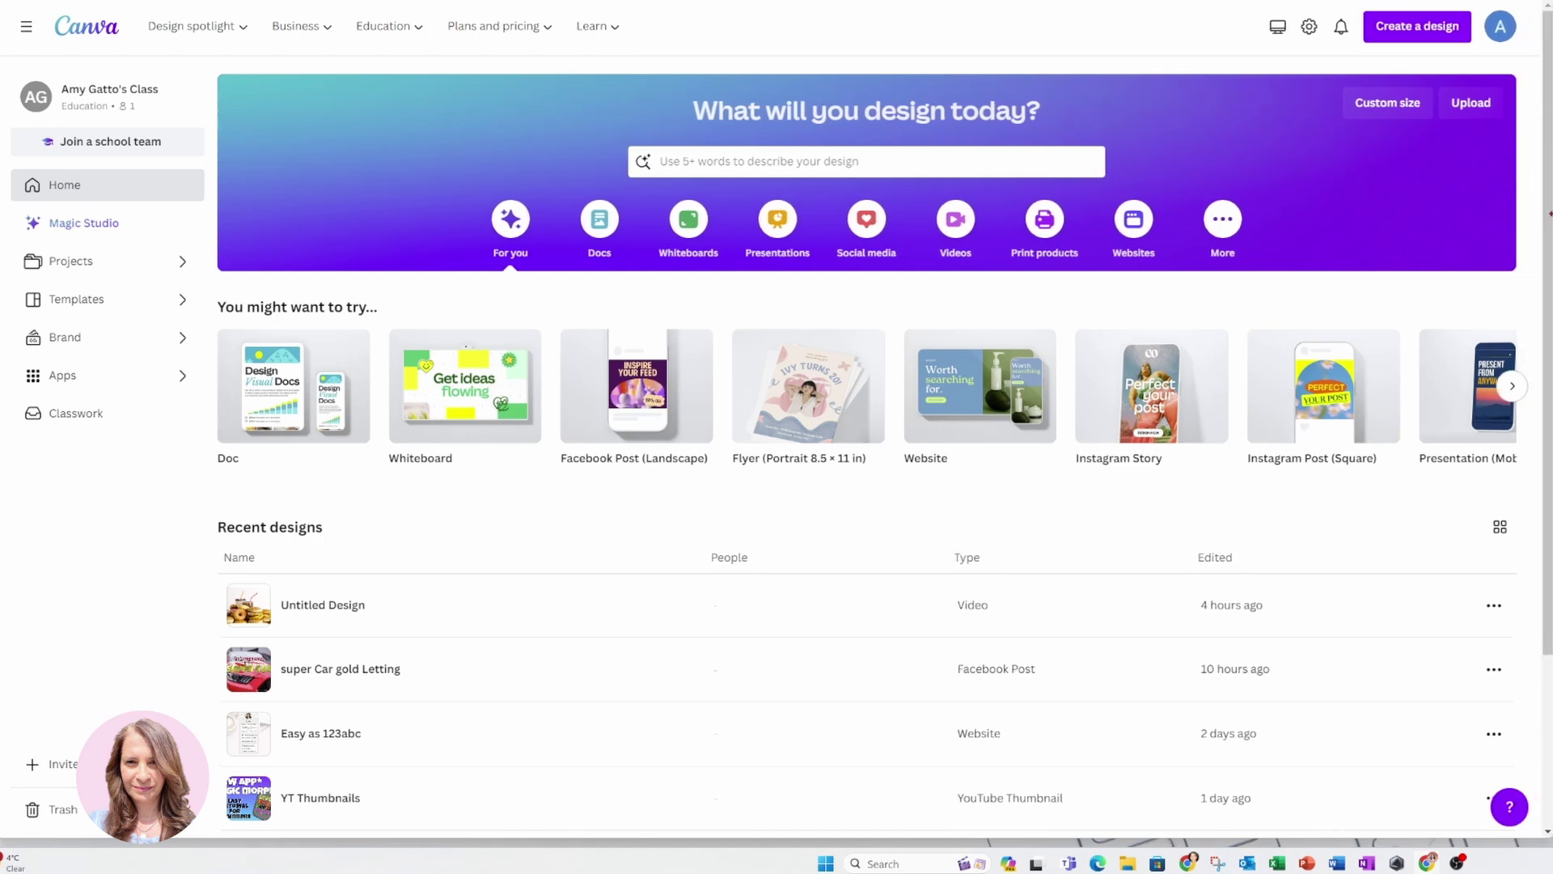
click(1417, 26)
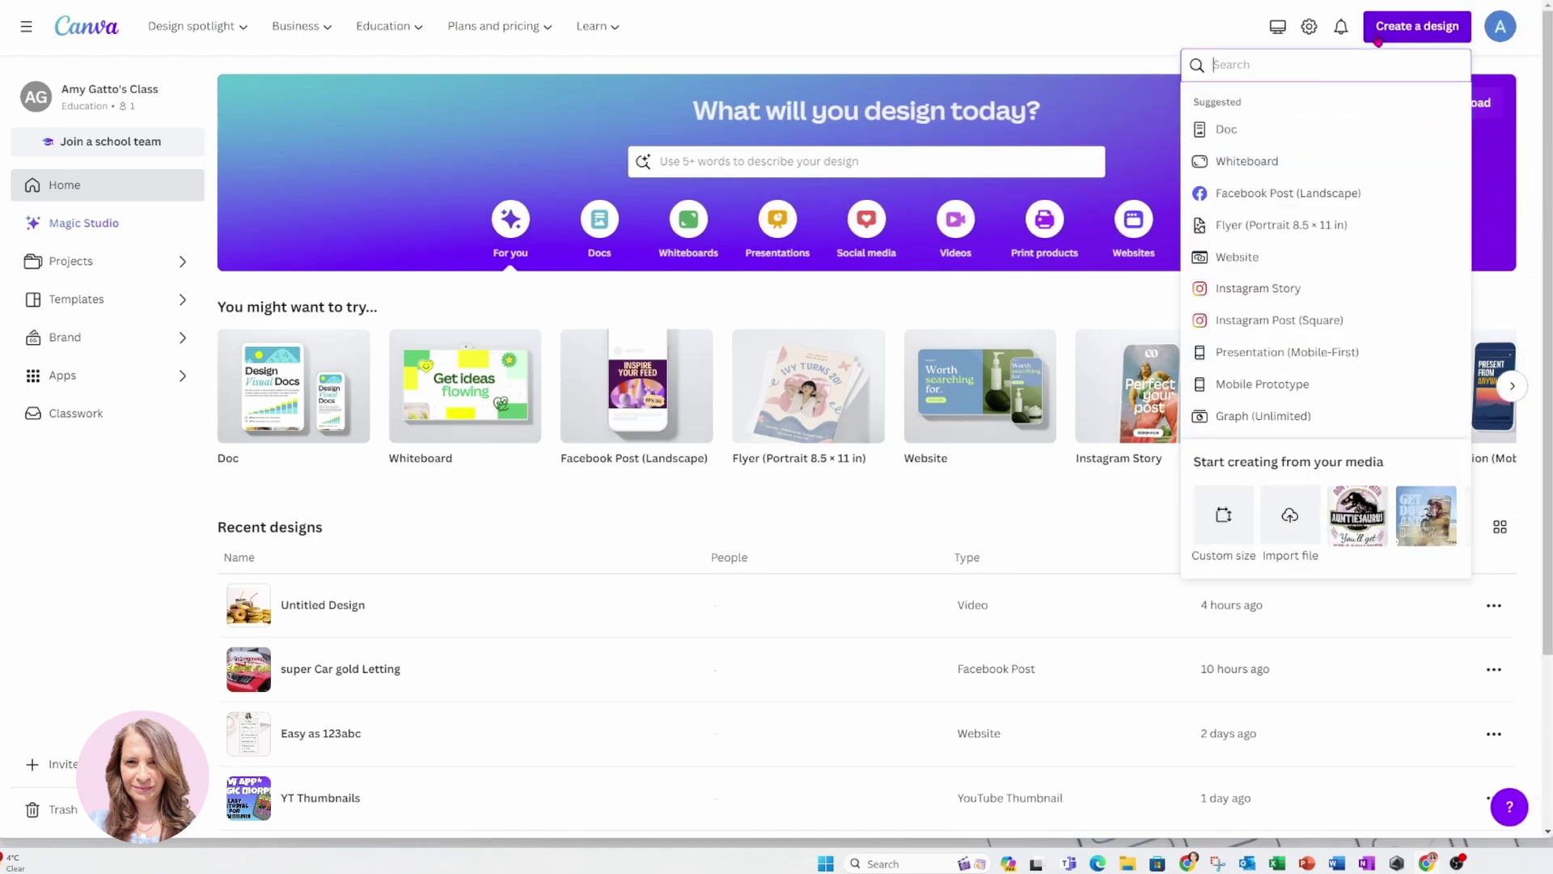
click(1242, 201)
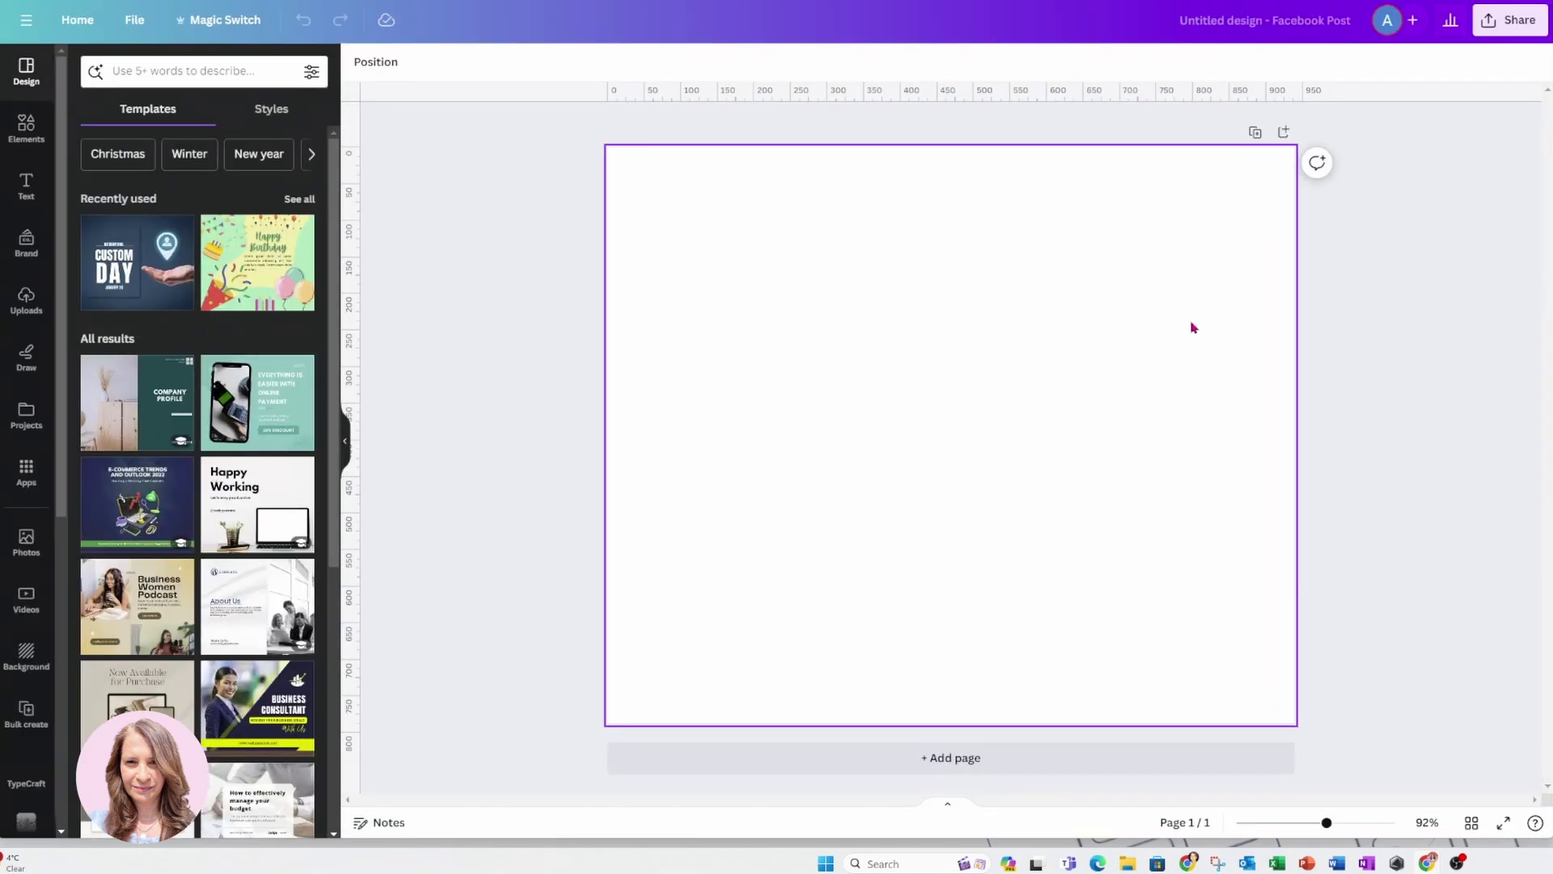
Add a text combination reading 'HAPPY FRIDAY!' in Glacial Indifference at size 77
click(27, 186)
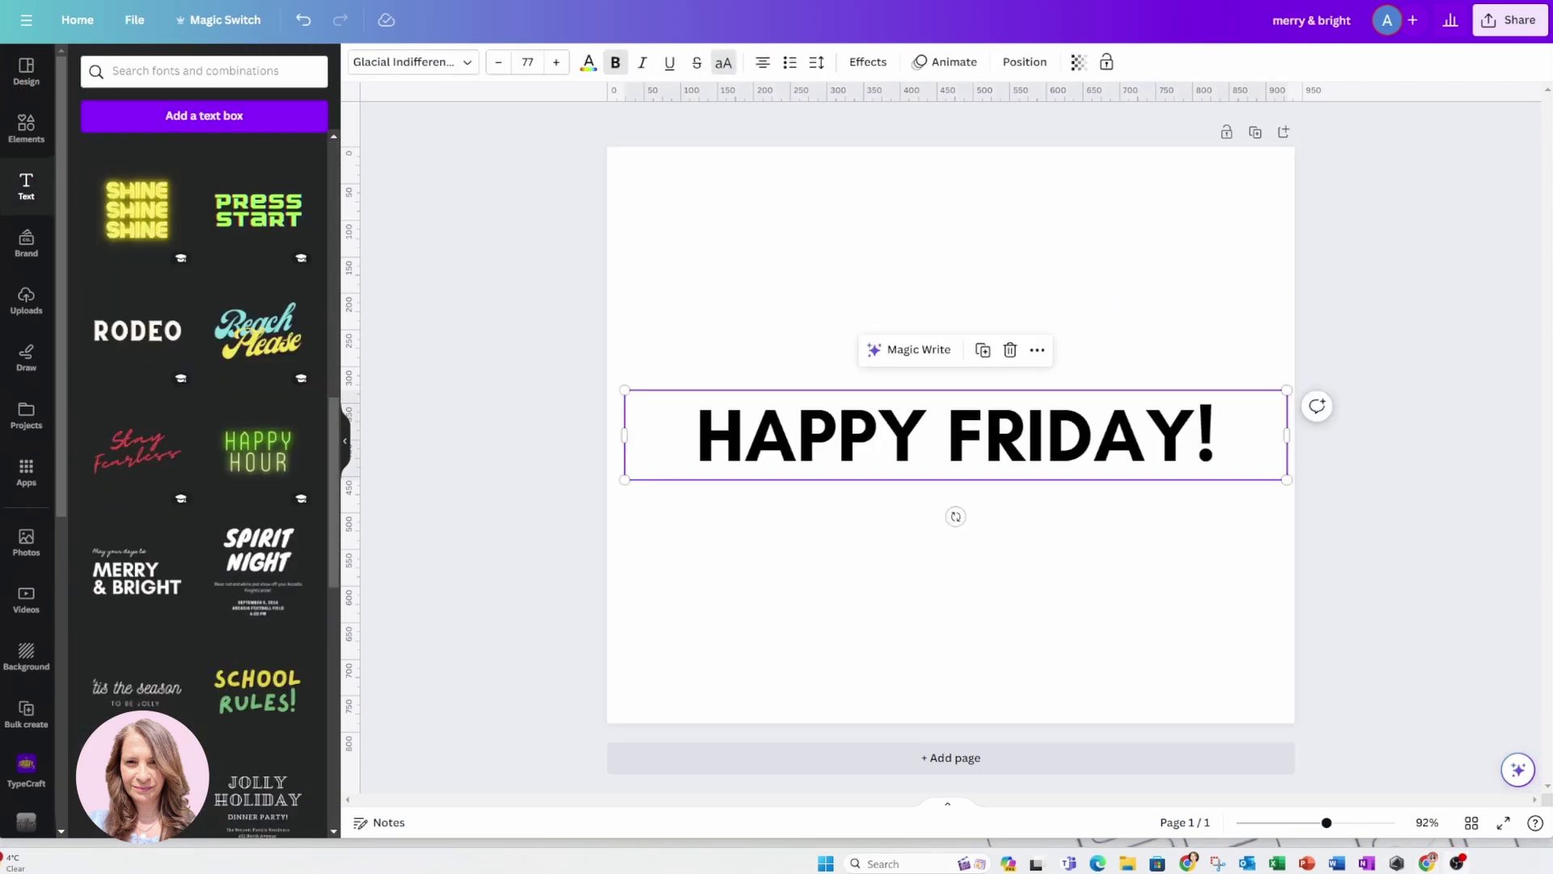
click(837, 441)
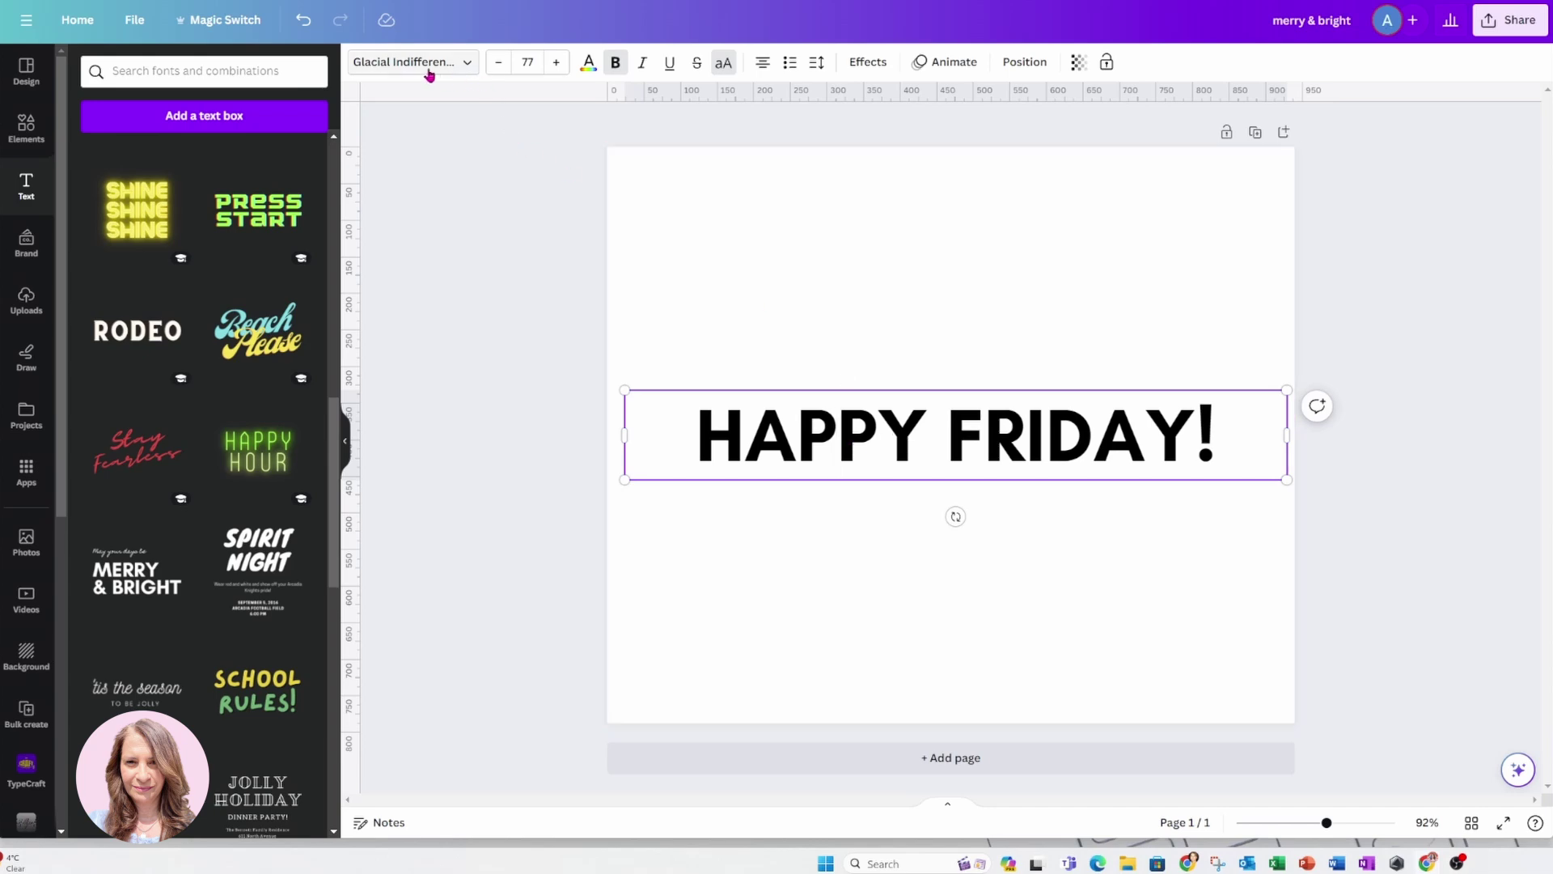
click(468, 65)
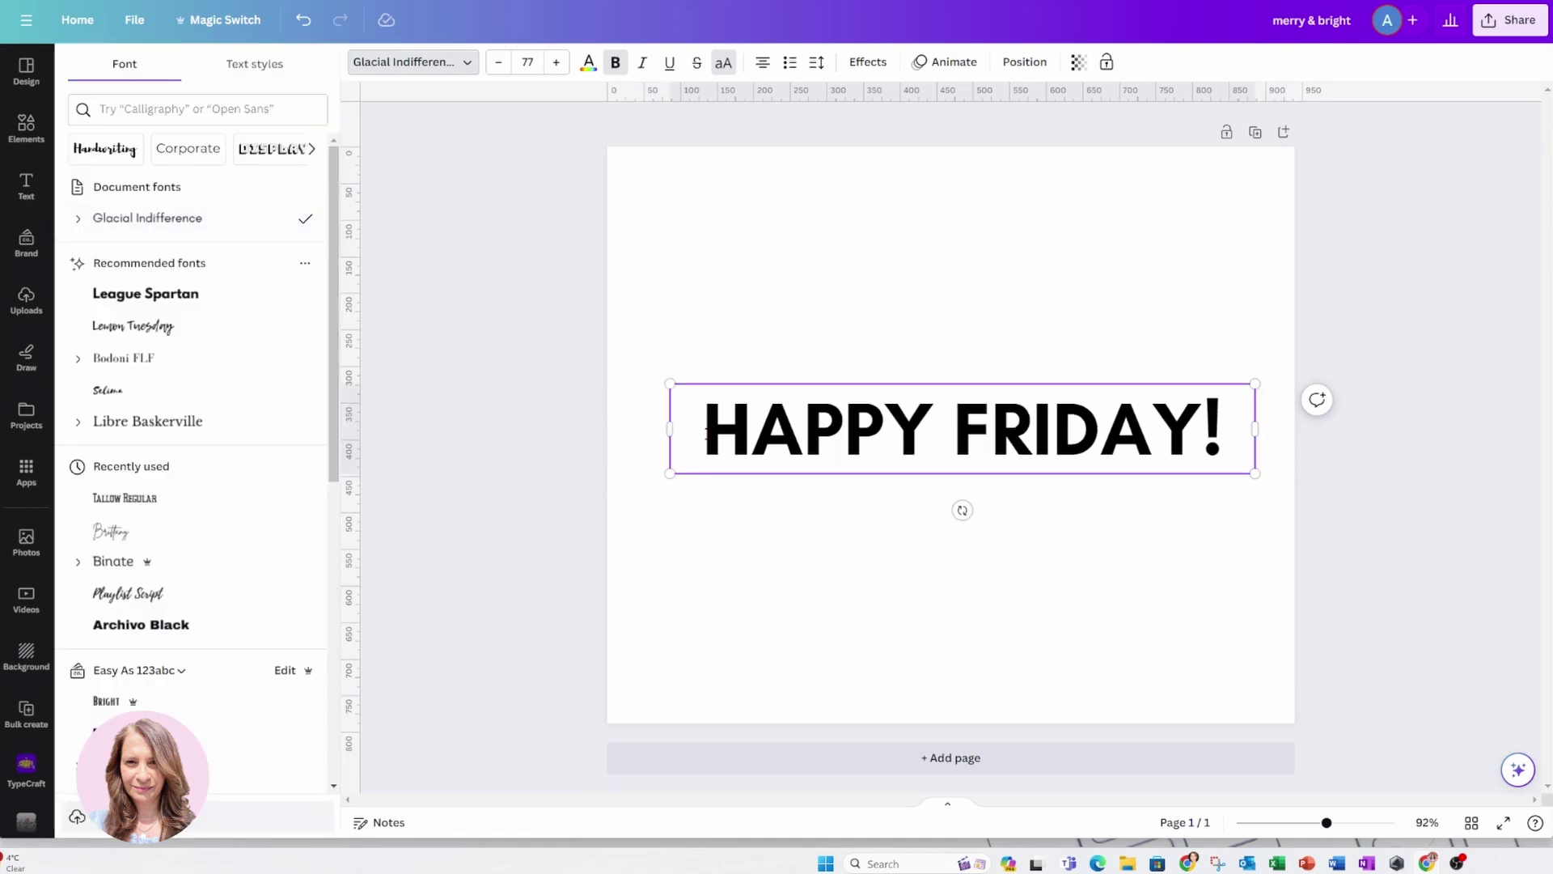
click(726, 327)
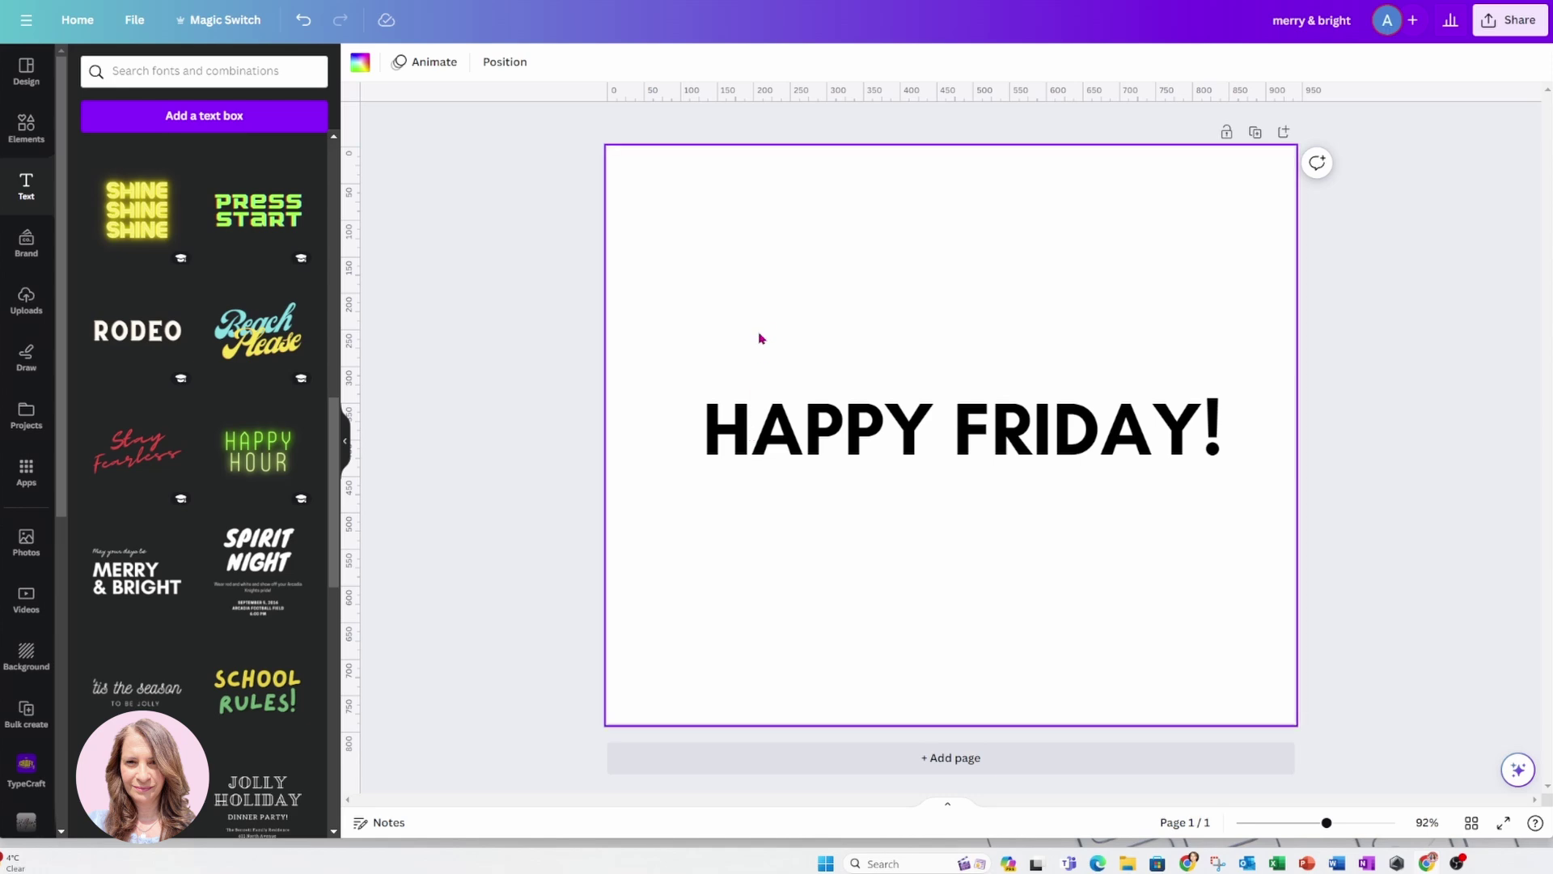
Add a pink square from Elements and stretch it into a banner around the heading
click(36, 141)
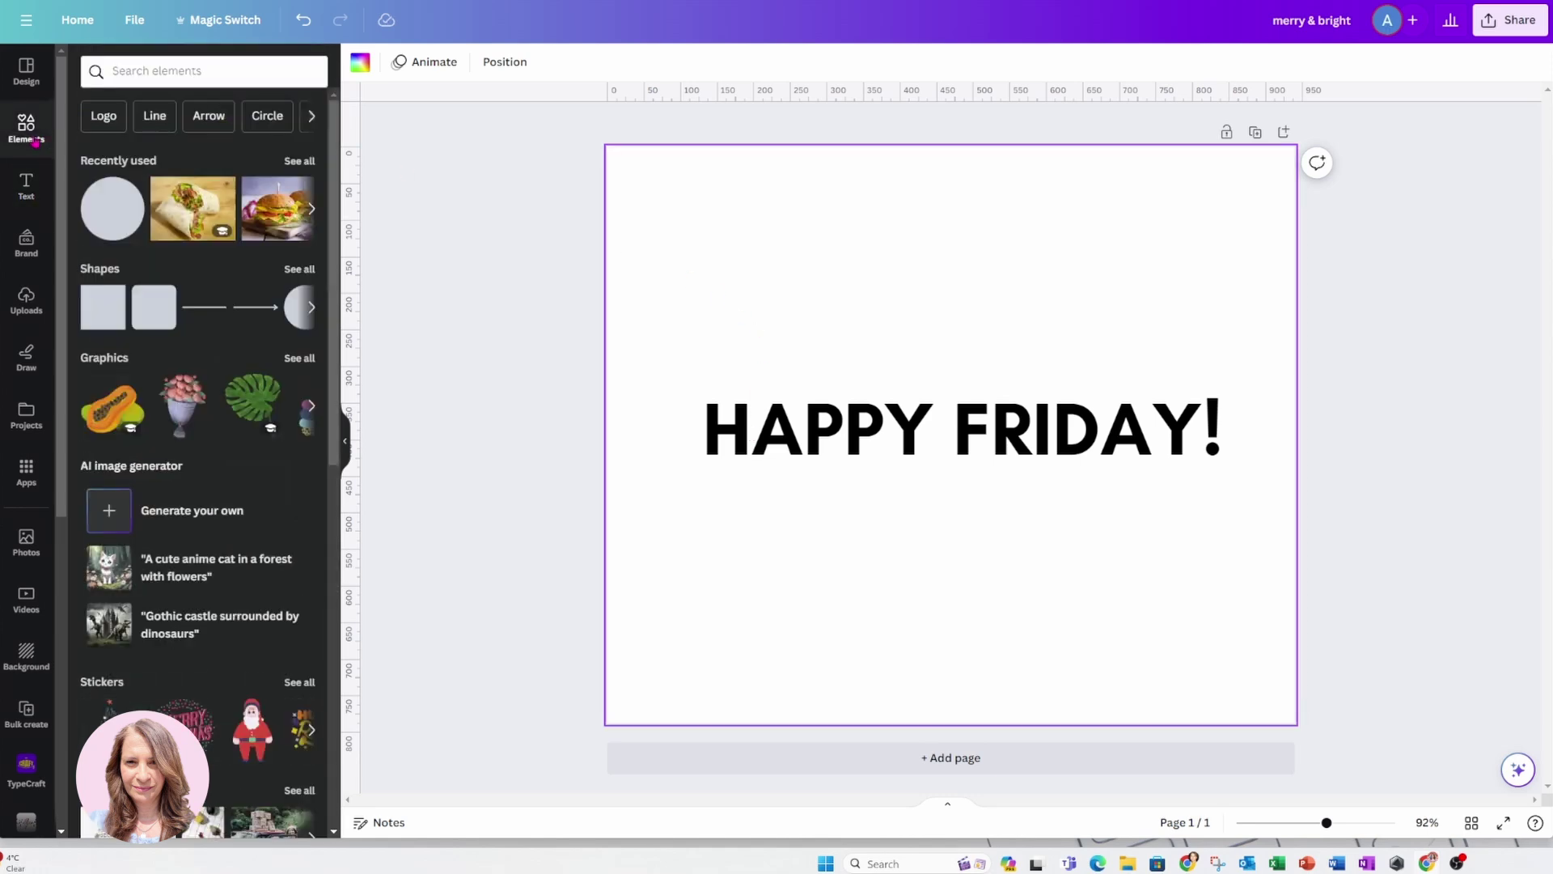
click(104, 306)
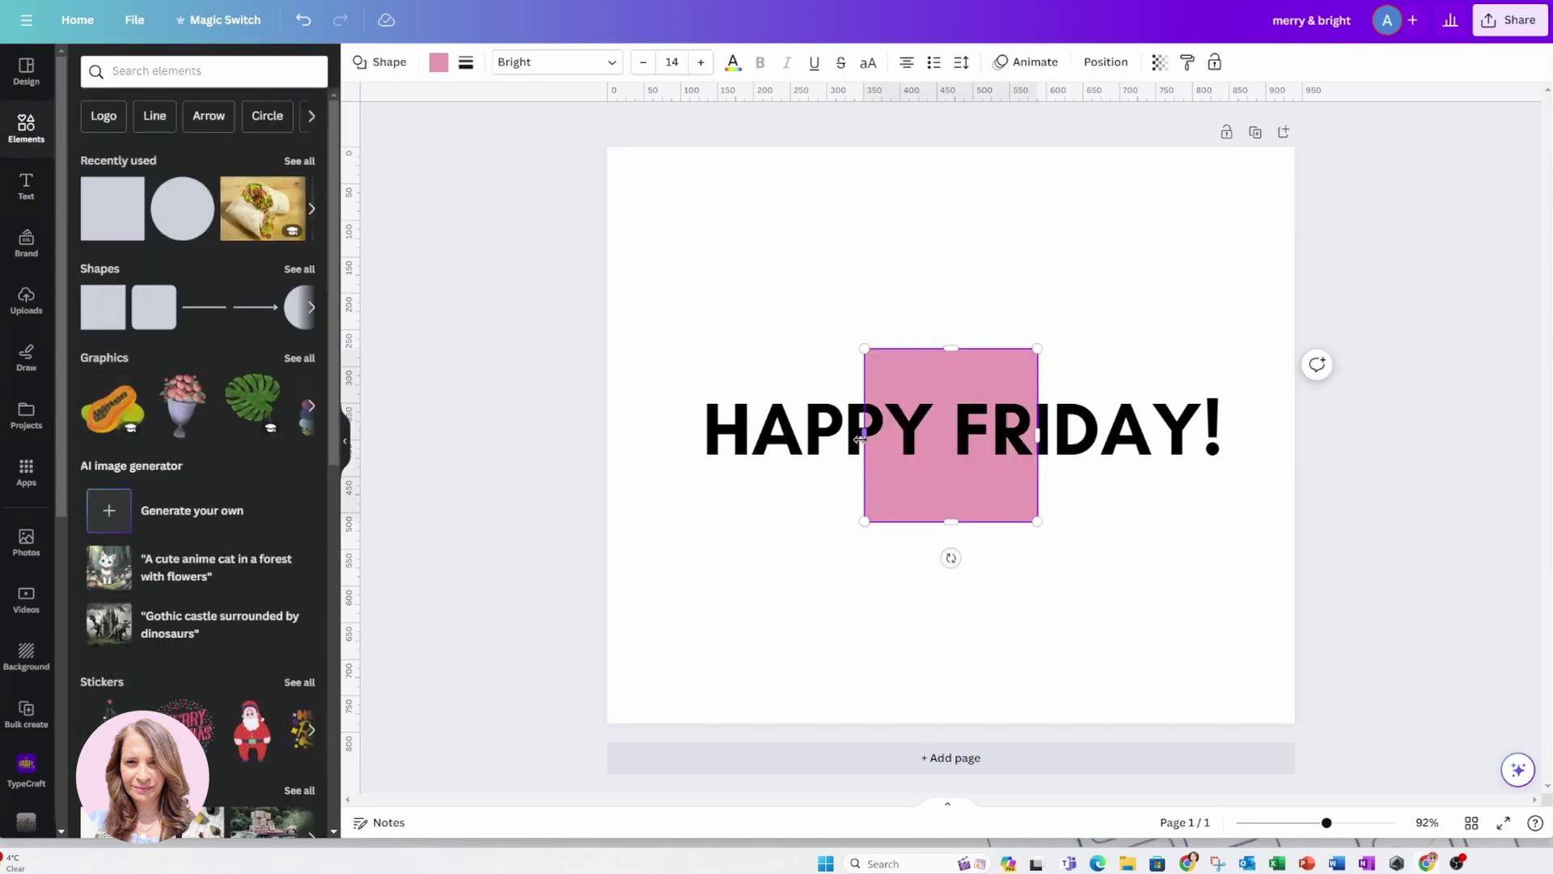
drag(864, 437, 684, 438)
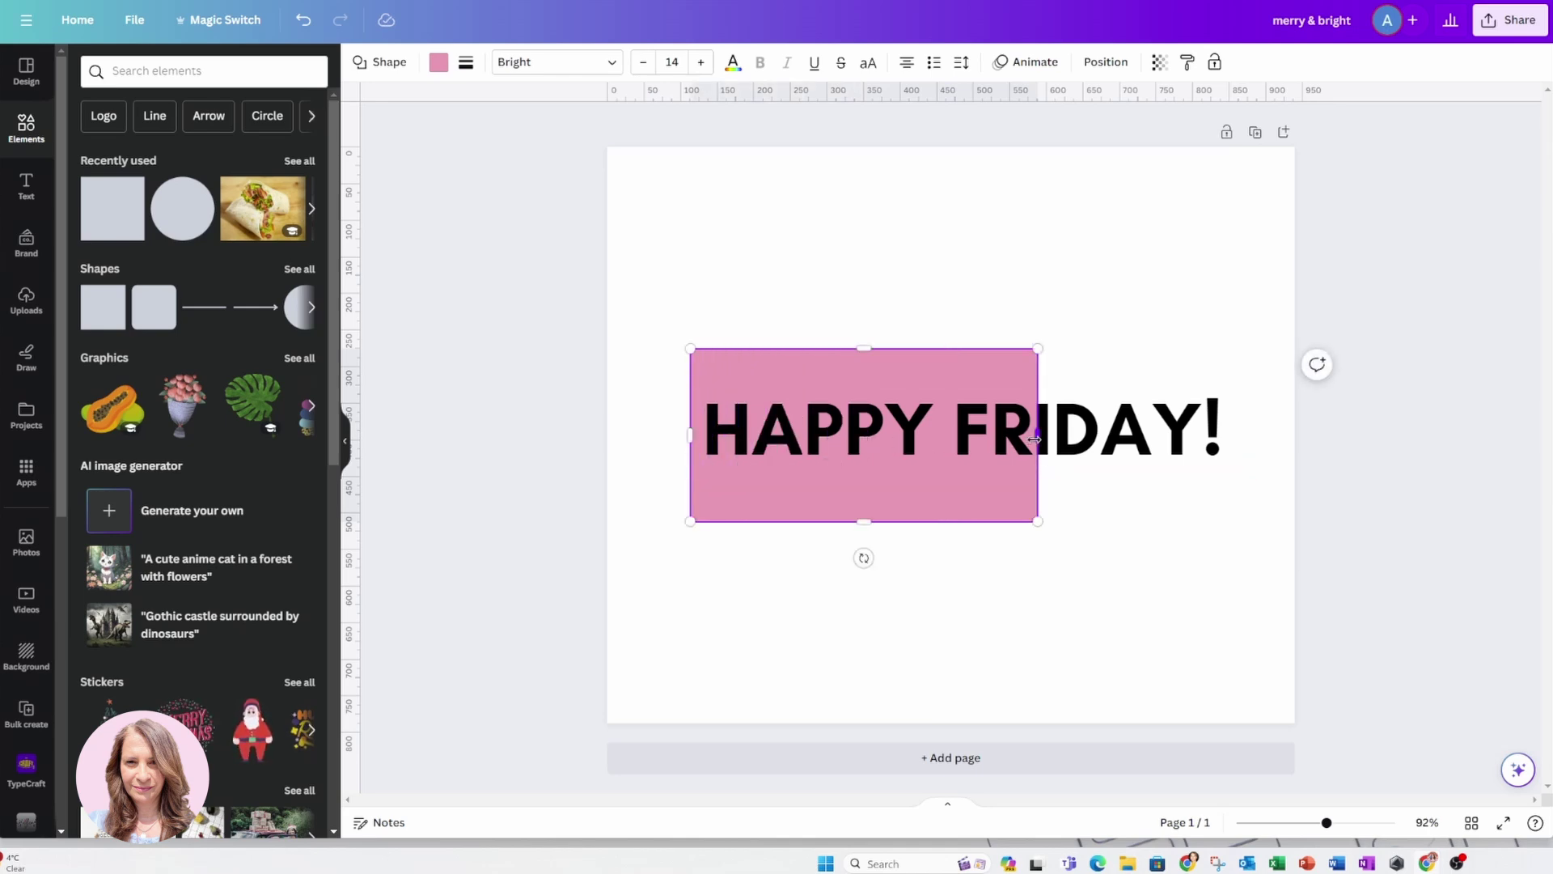
drag(1032, 438, 1235, 439)
drag(963, 521, 963, 473)
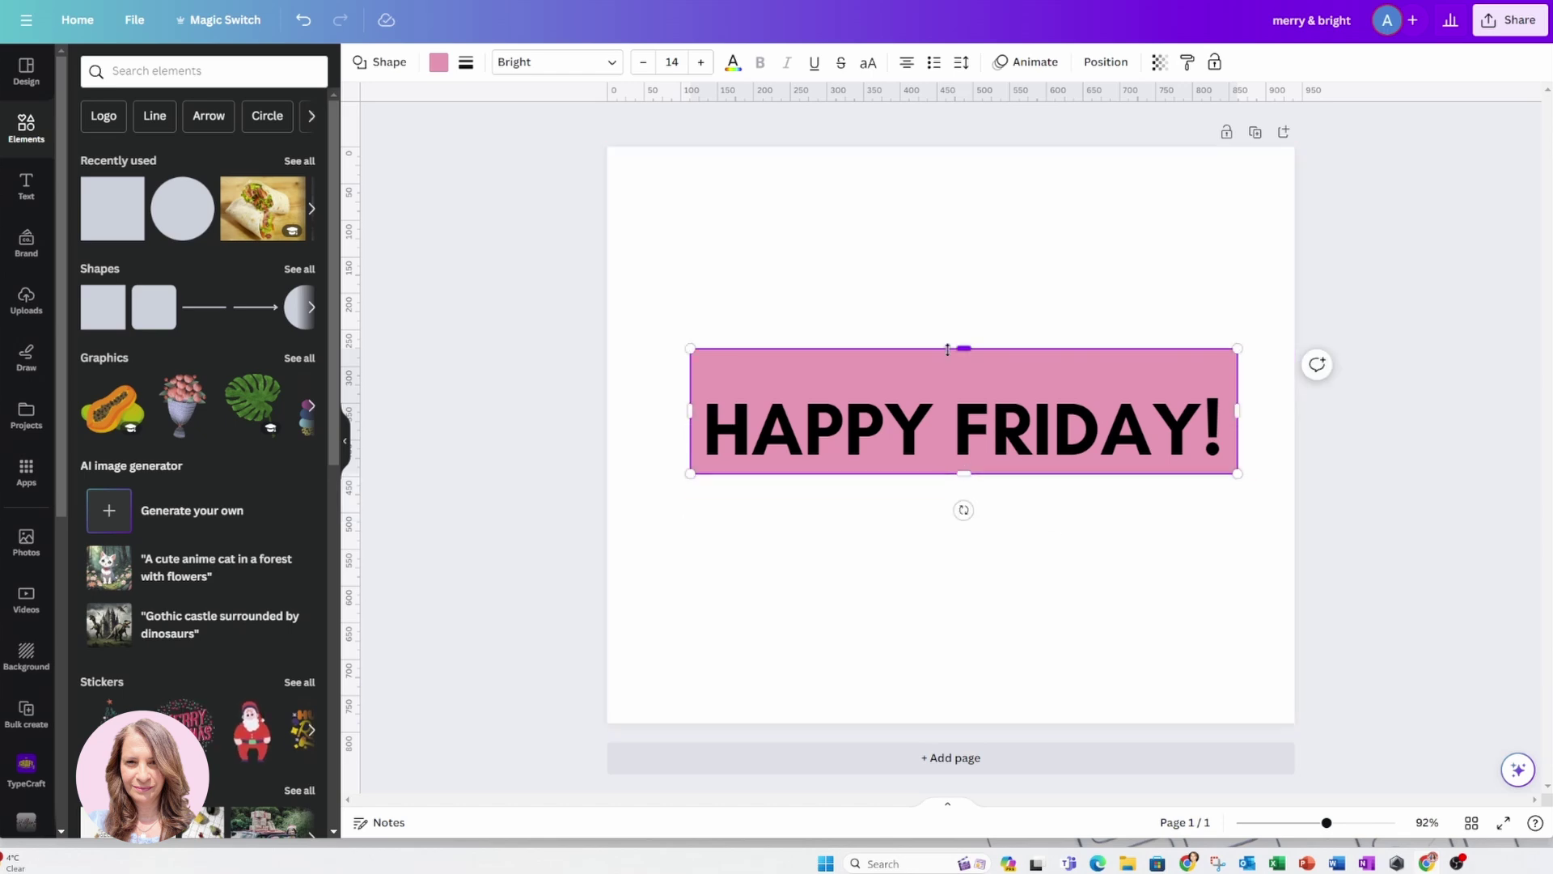
drag(959, 350, 963, 383)
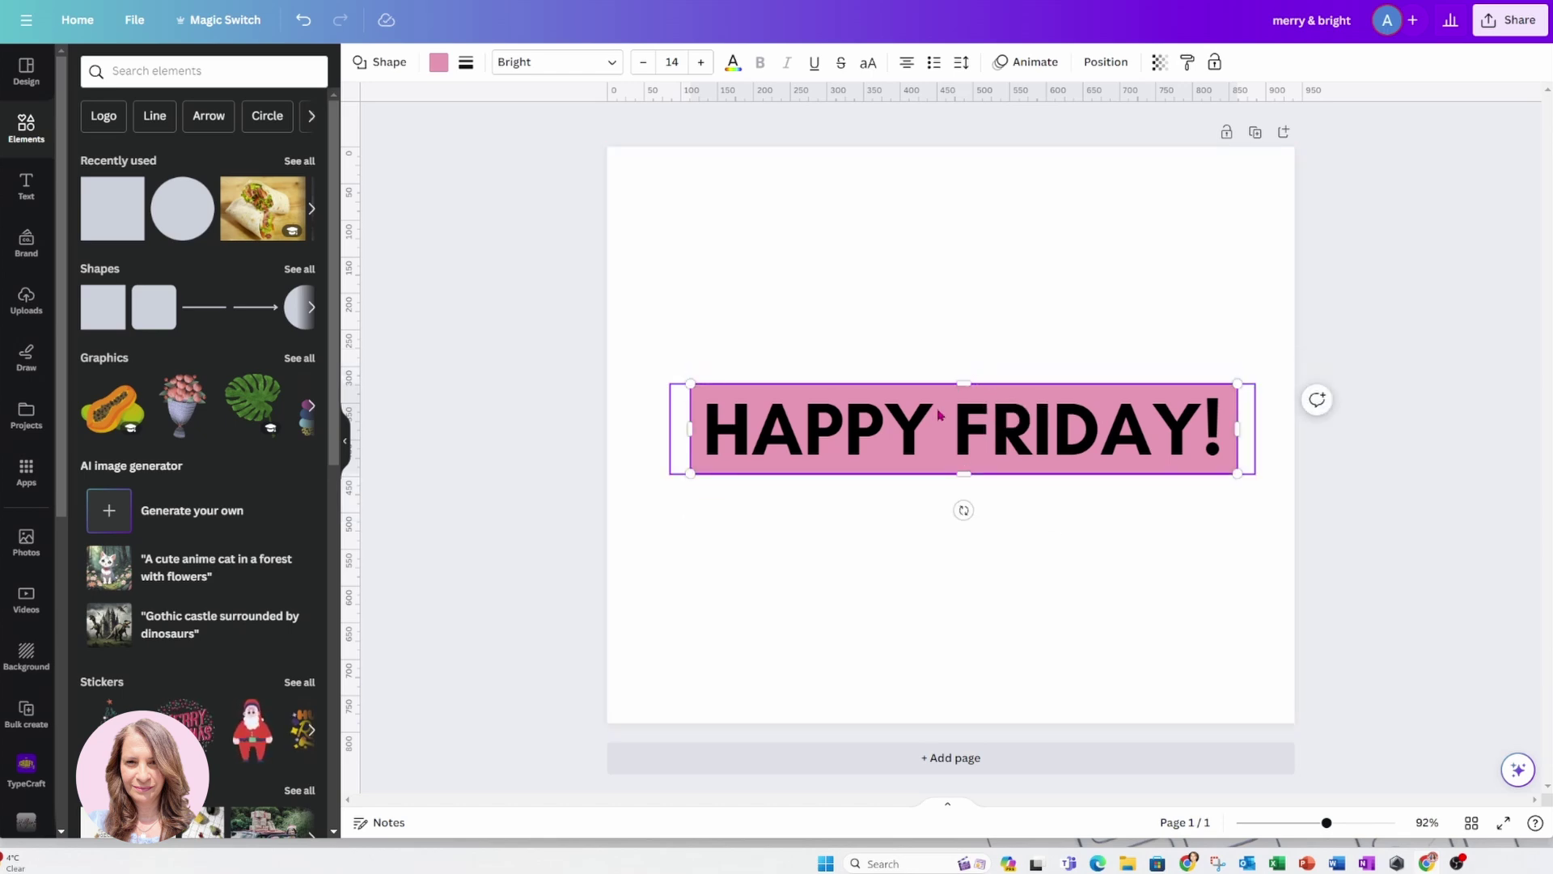
Change the HAPPY FRIDAY! text colour to white from Document colors
click(889, 444)
click(833, 270)
click(822, 418)
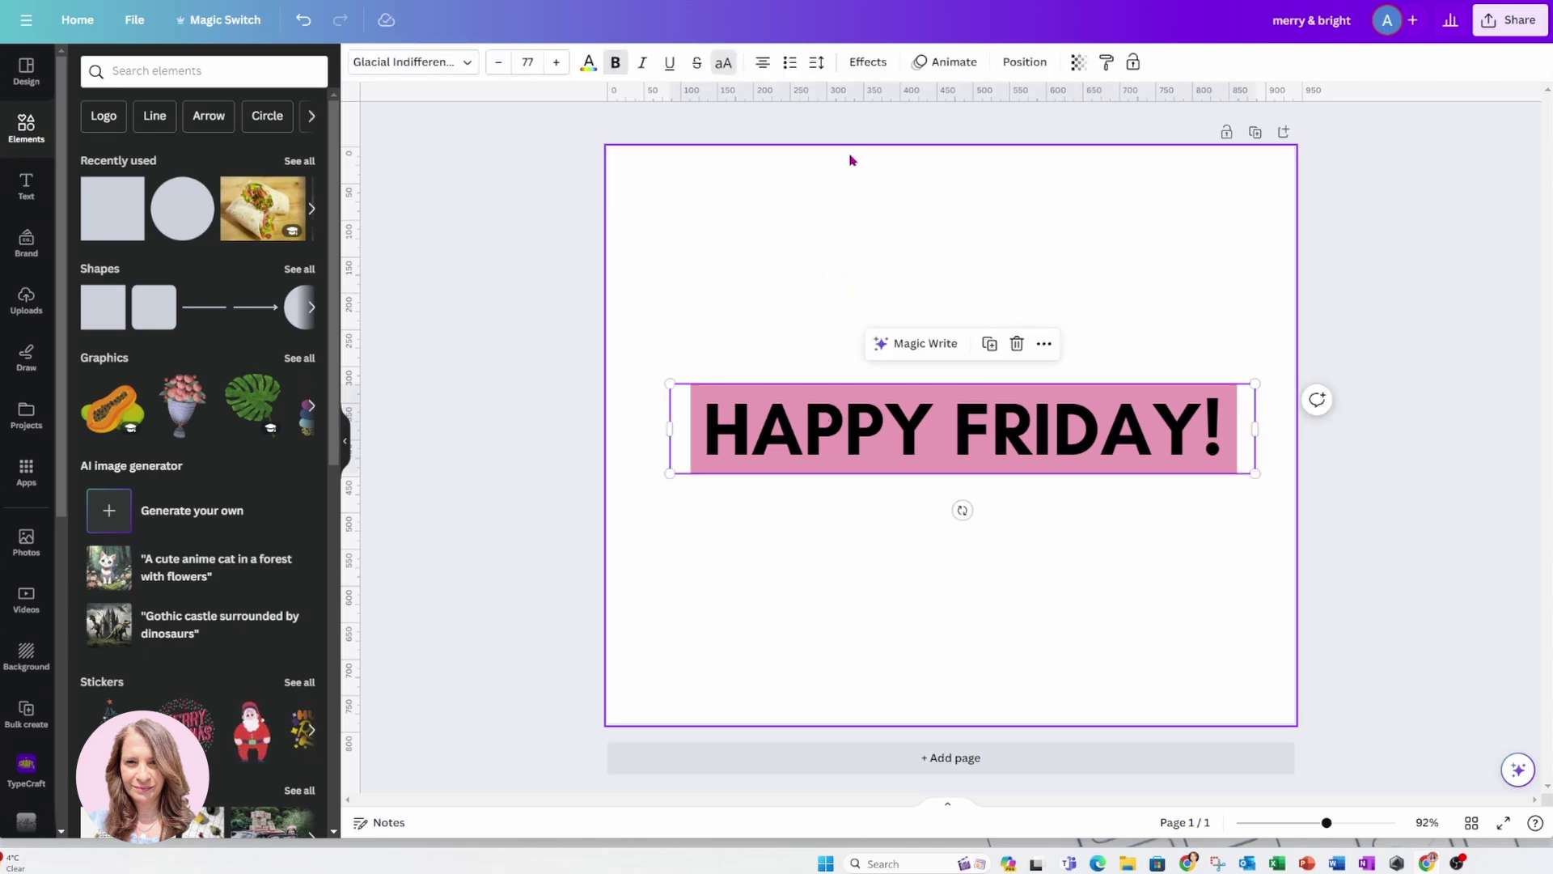
click(590, 65)
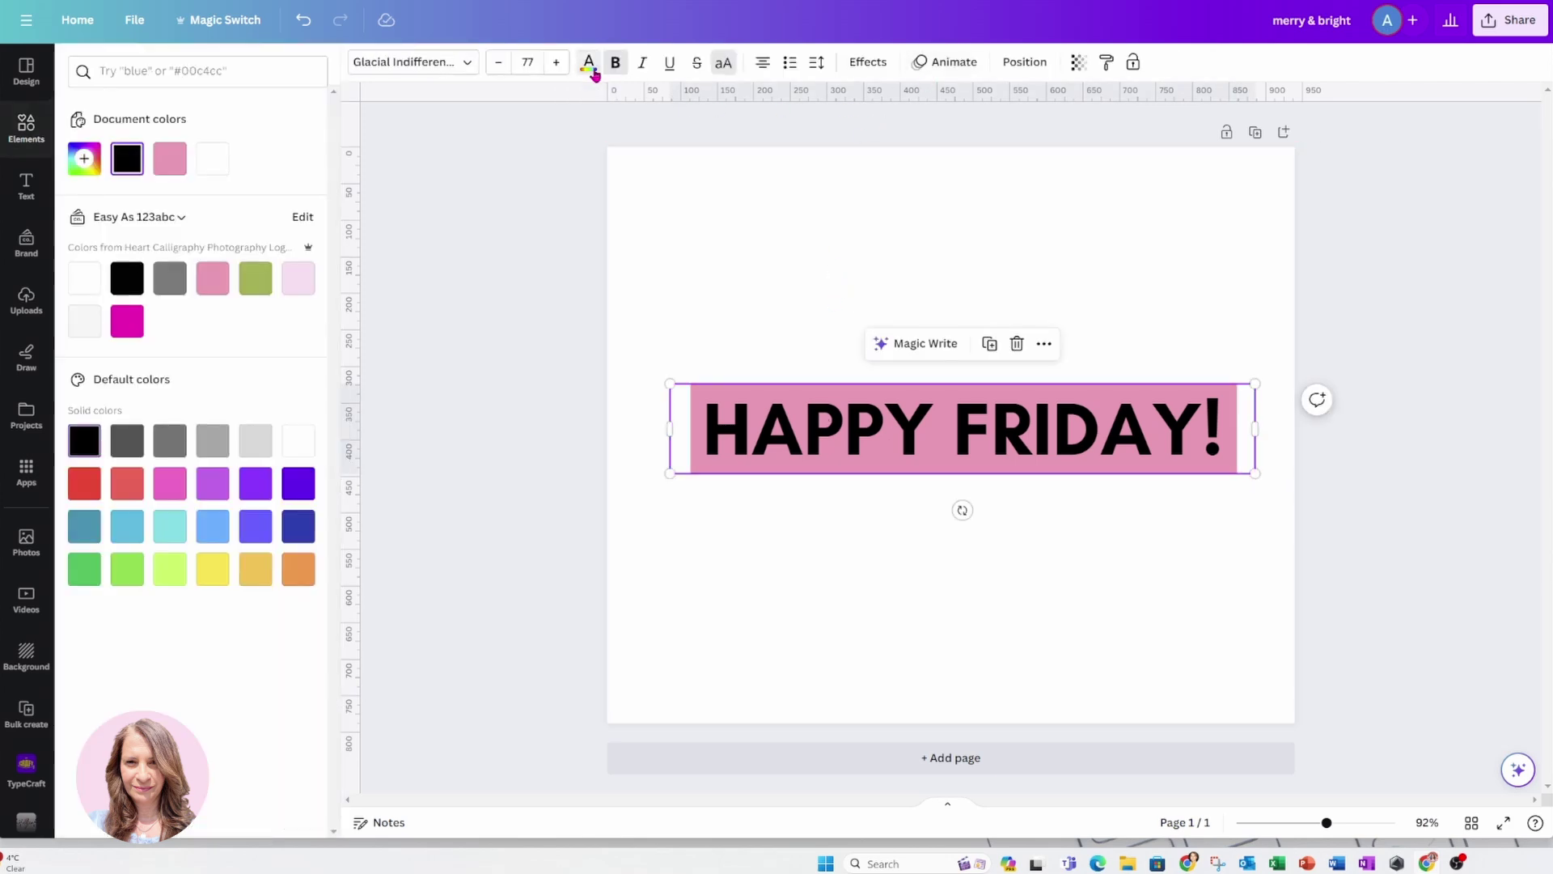
click(212, 159)
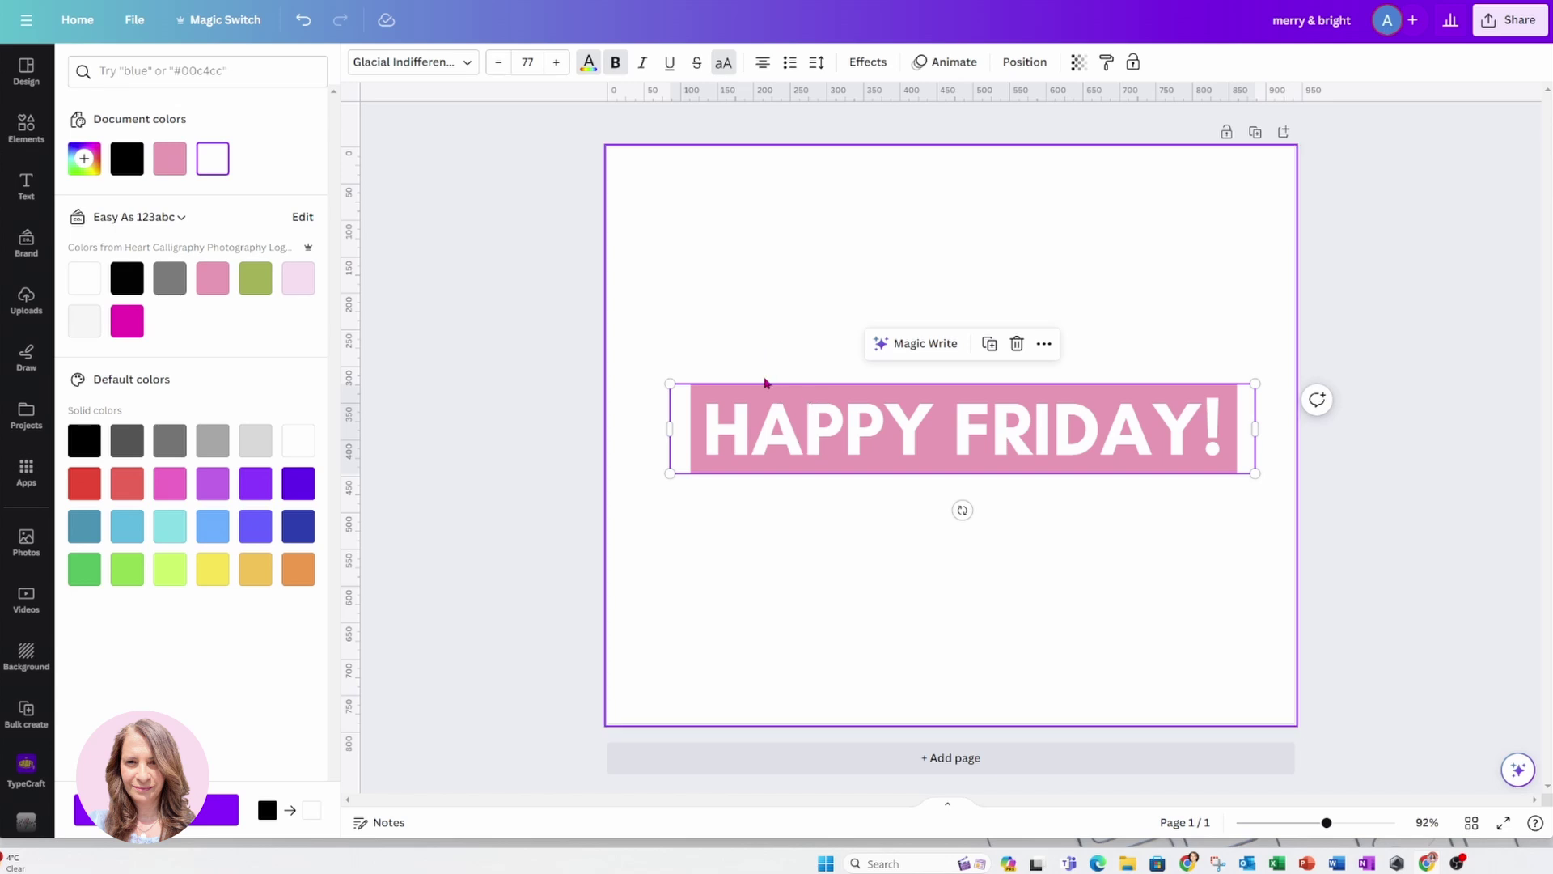
click(590, 67)
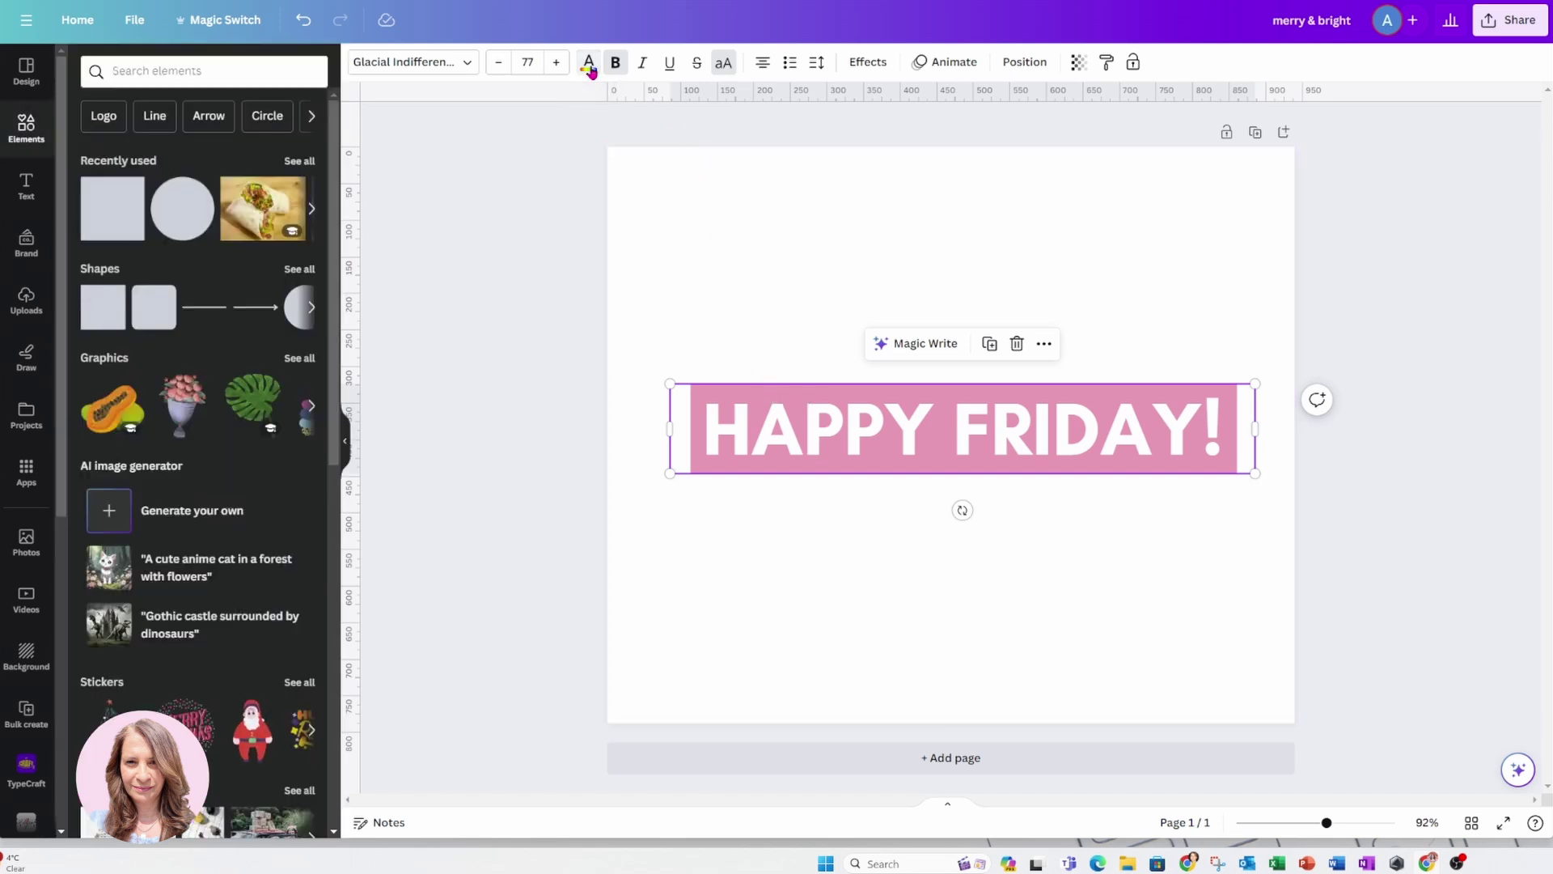
click(677, 287)
click(700, 399)
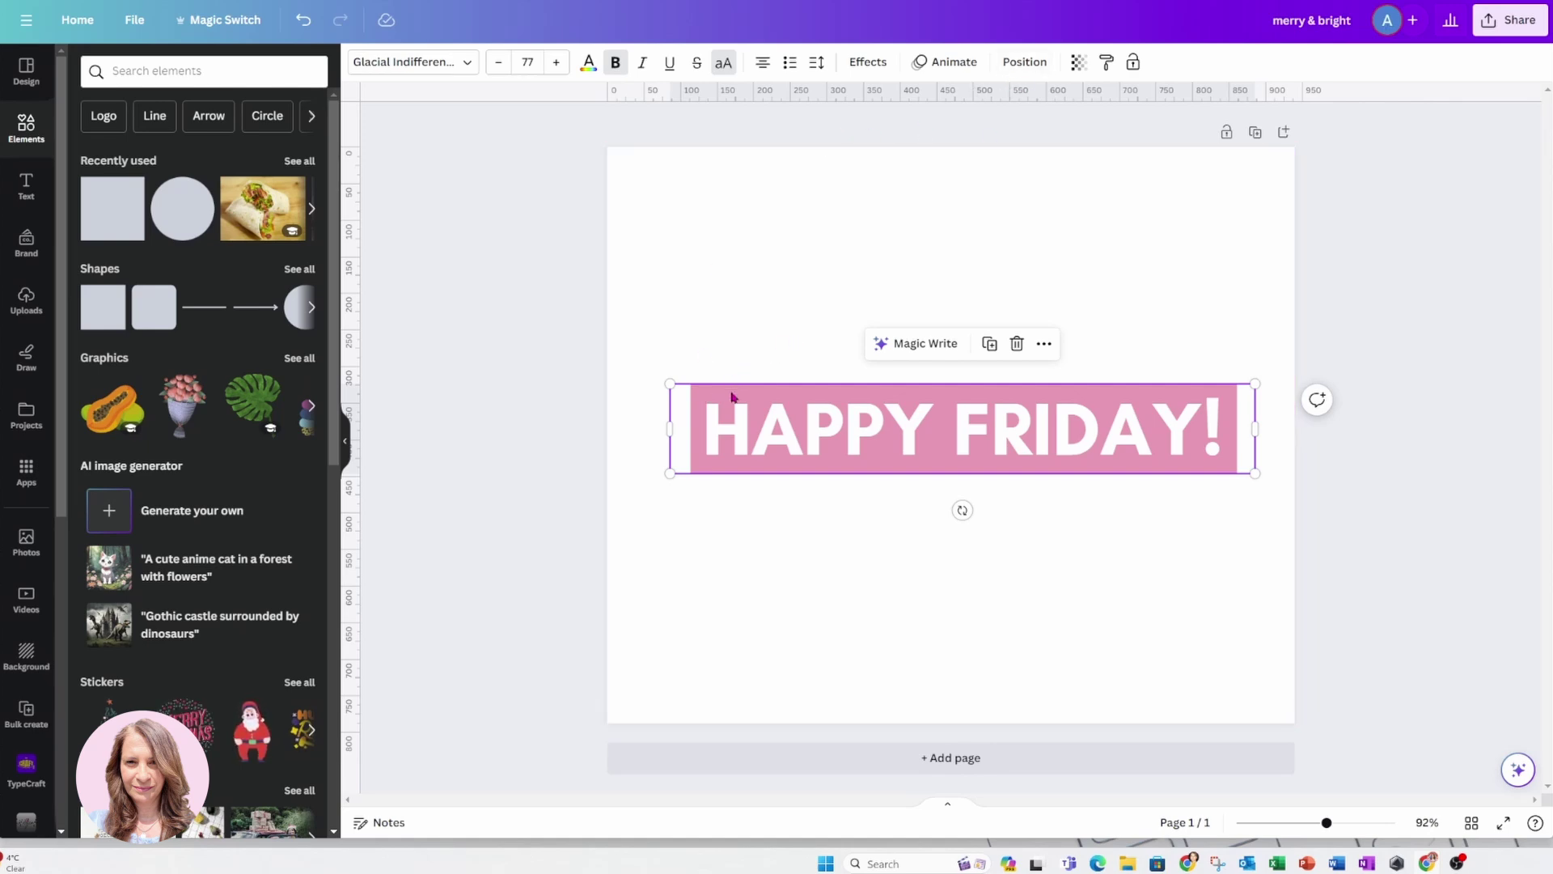
Select the banner rectangle from the Layers list and change its colour to black
click(1021, 64)
click(287, 72)
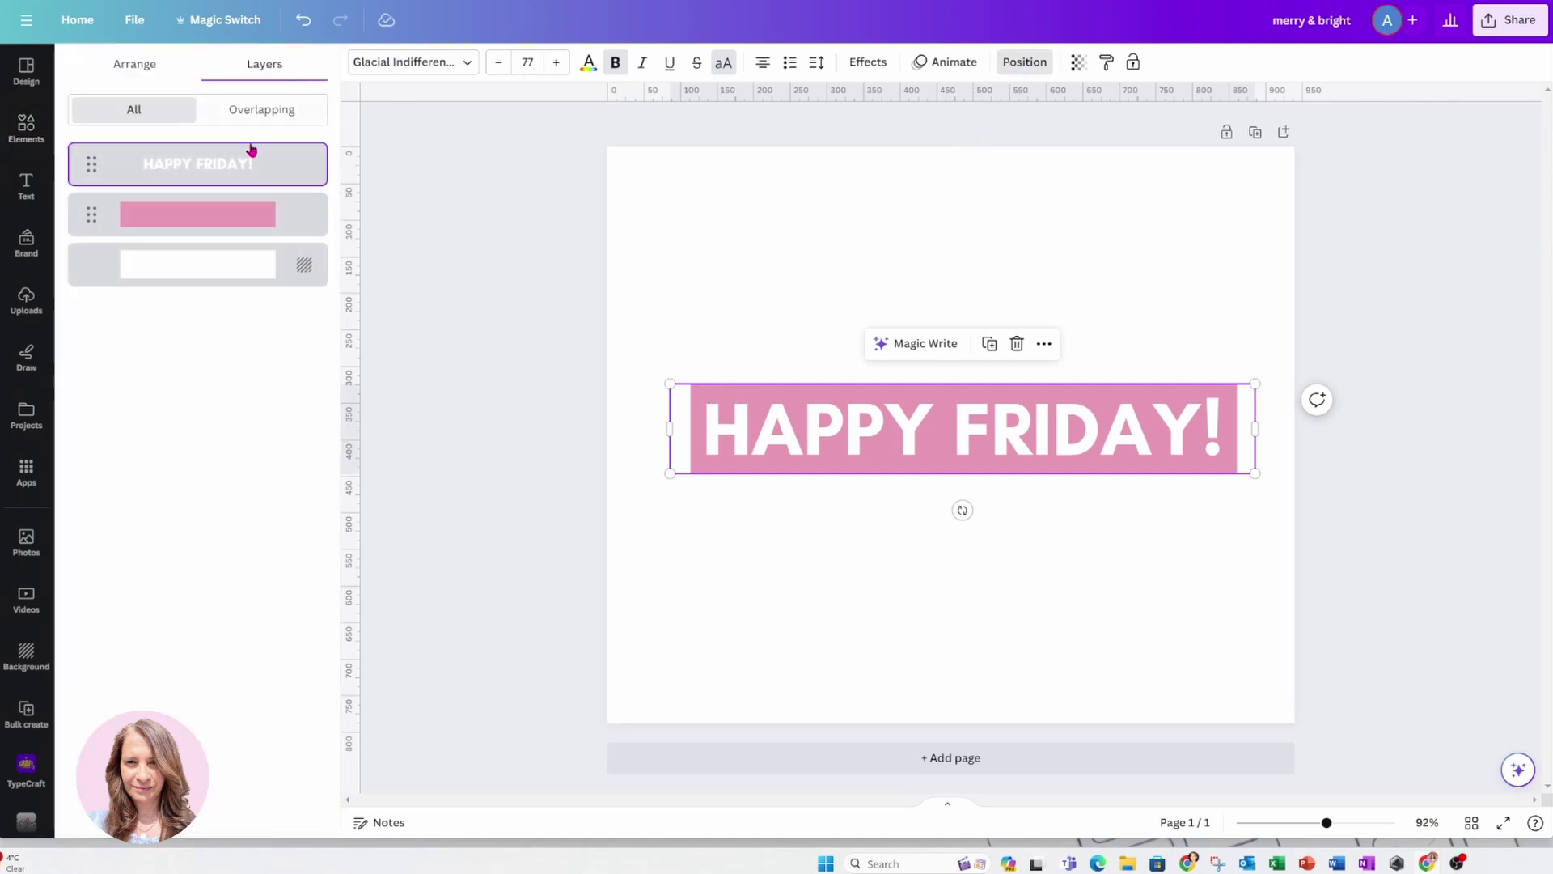
click(242, 225)
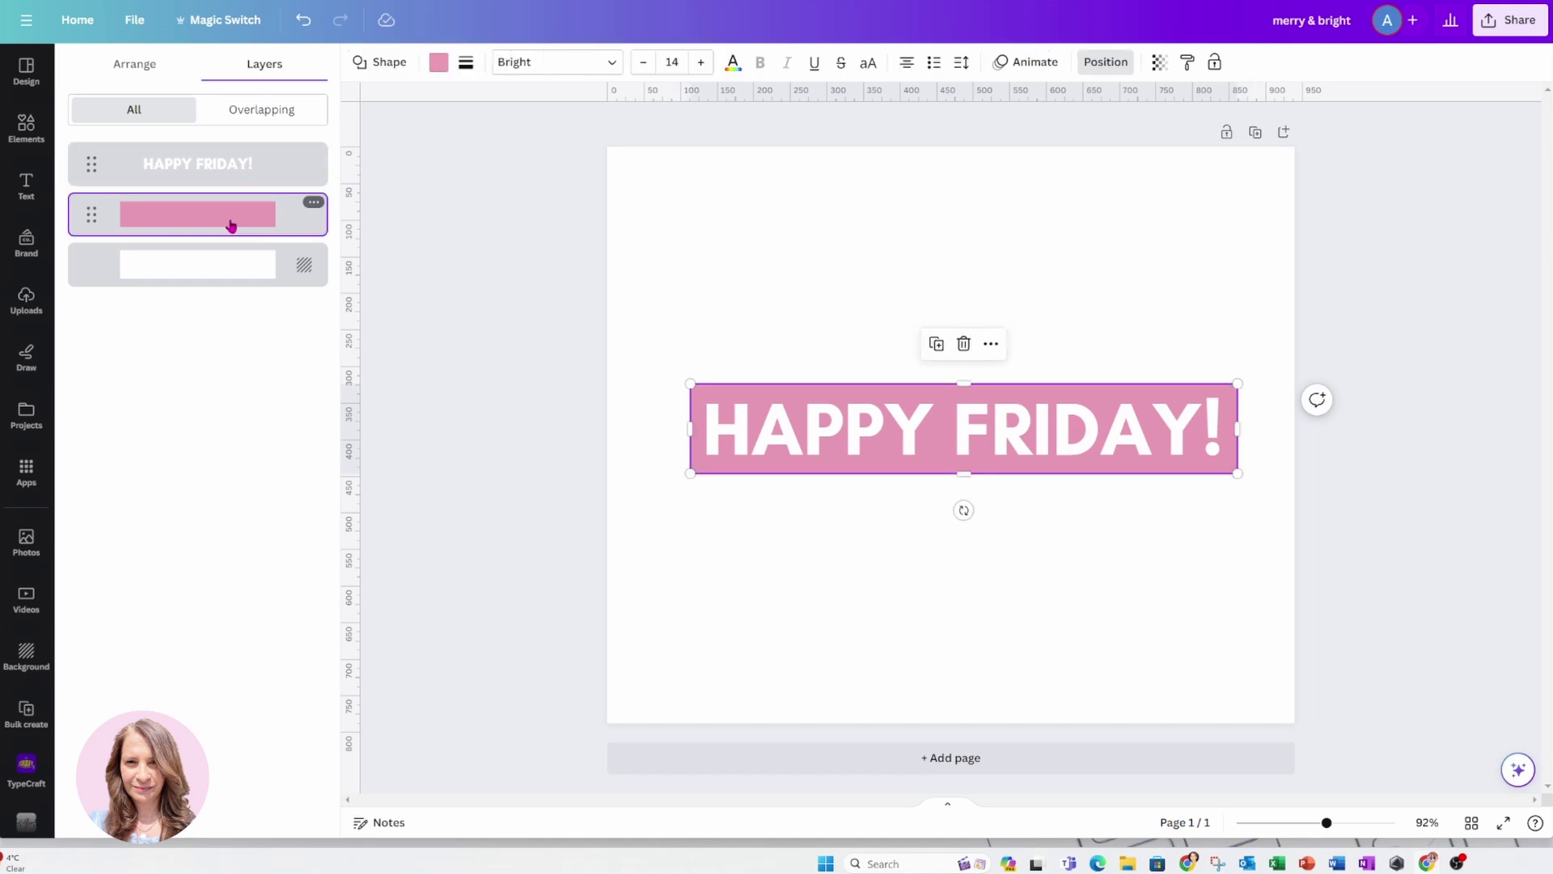
click(438, 65)
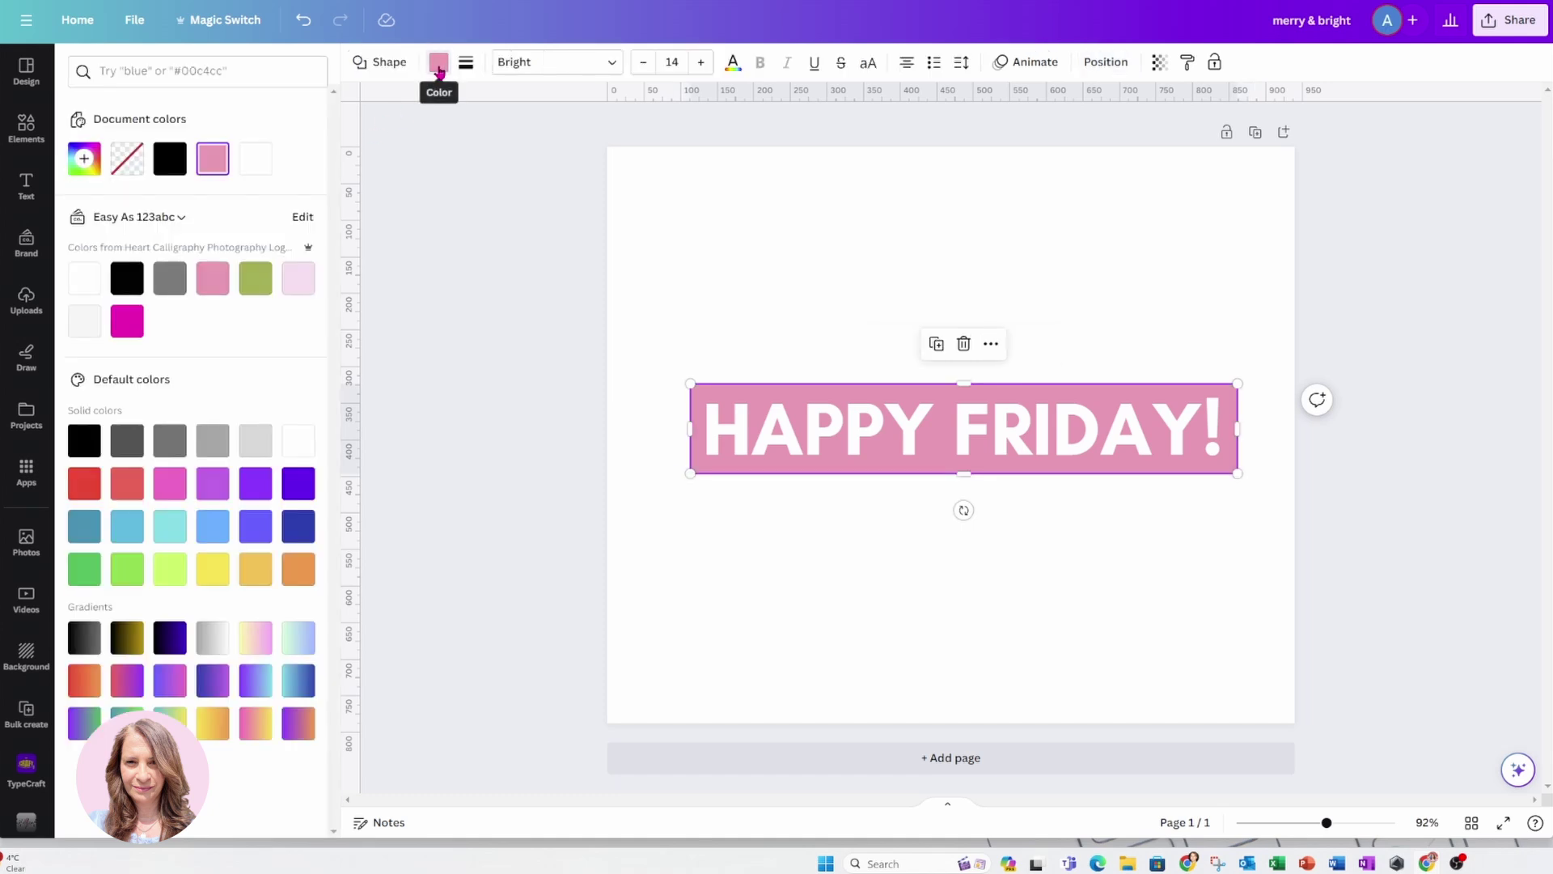
click(169, 159)
click(648, 278)
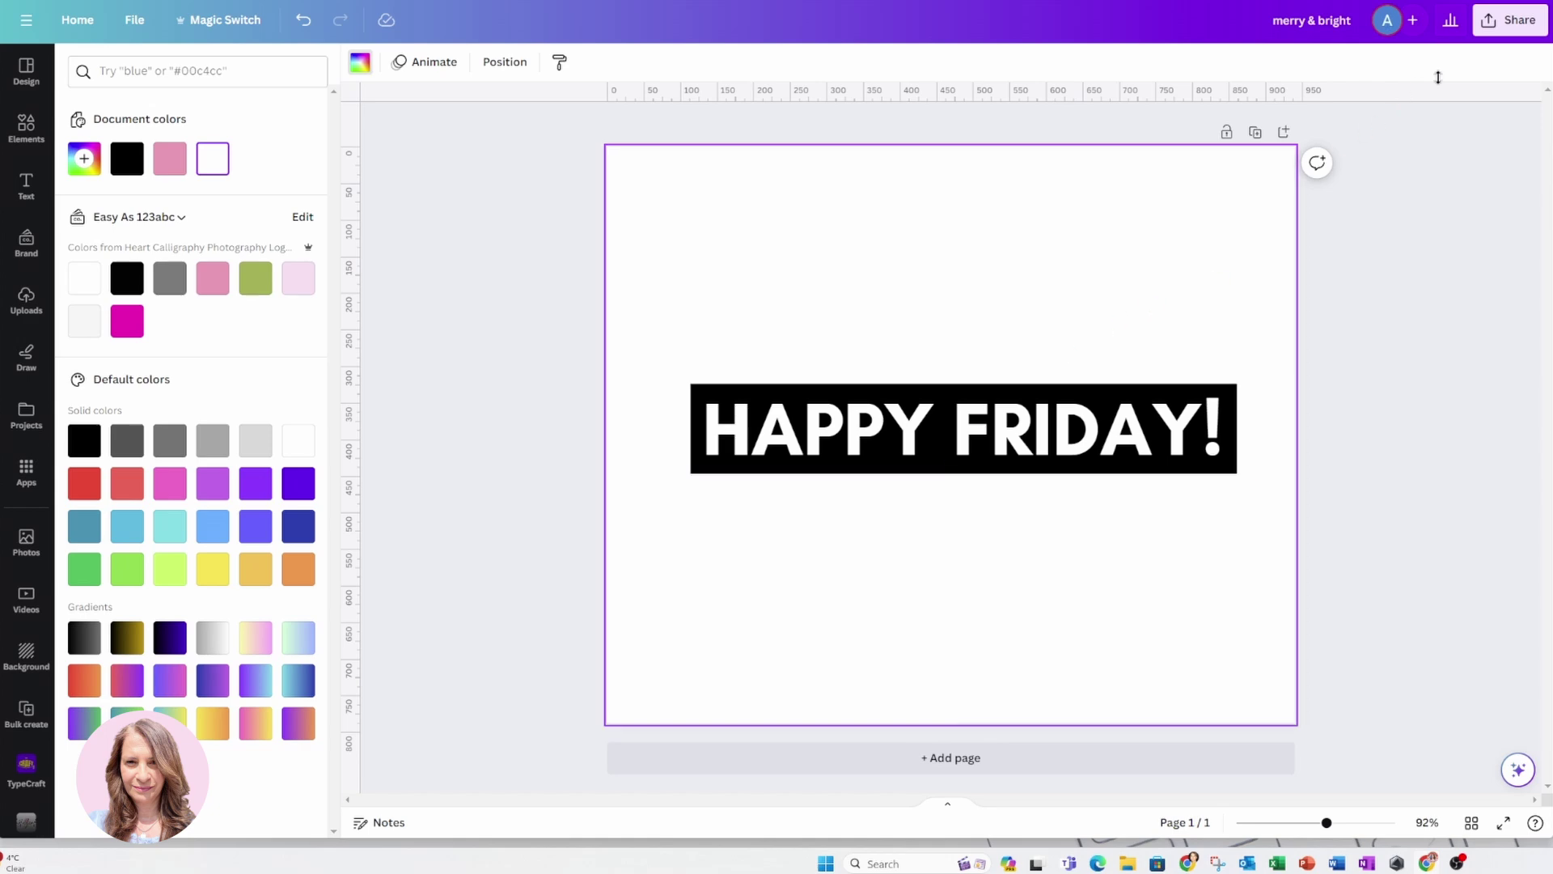
Download the design as a PNG file named 'merry & bright'
click(1488, 29)
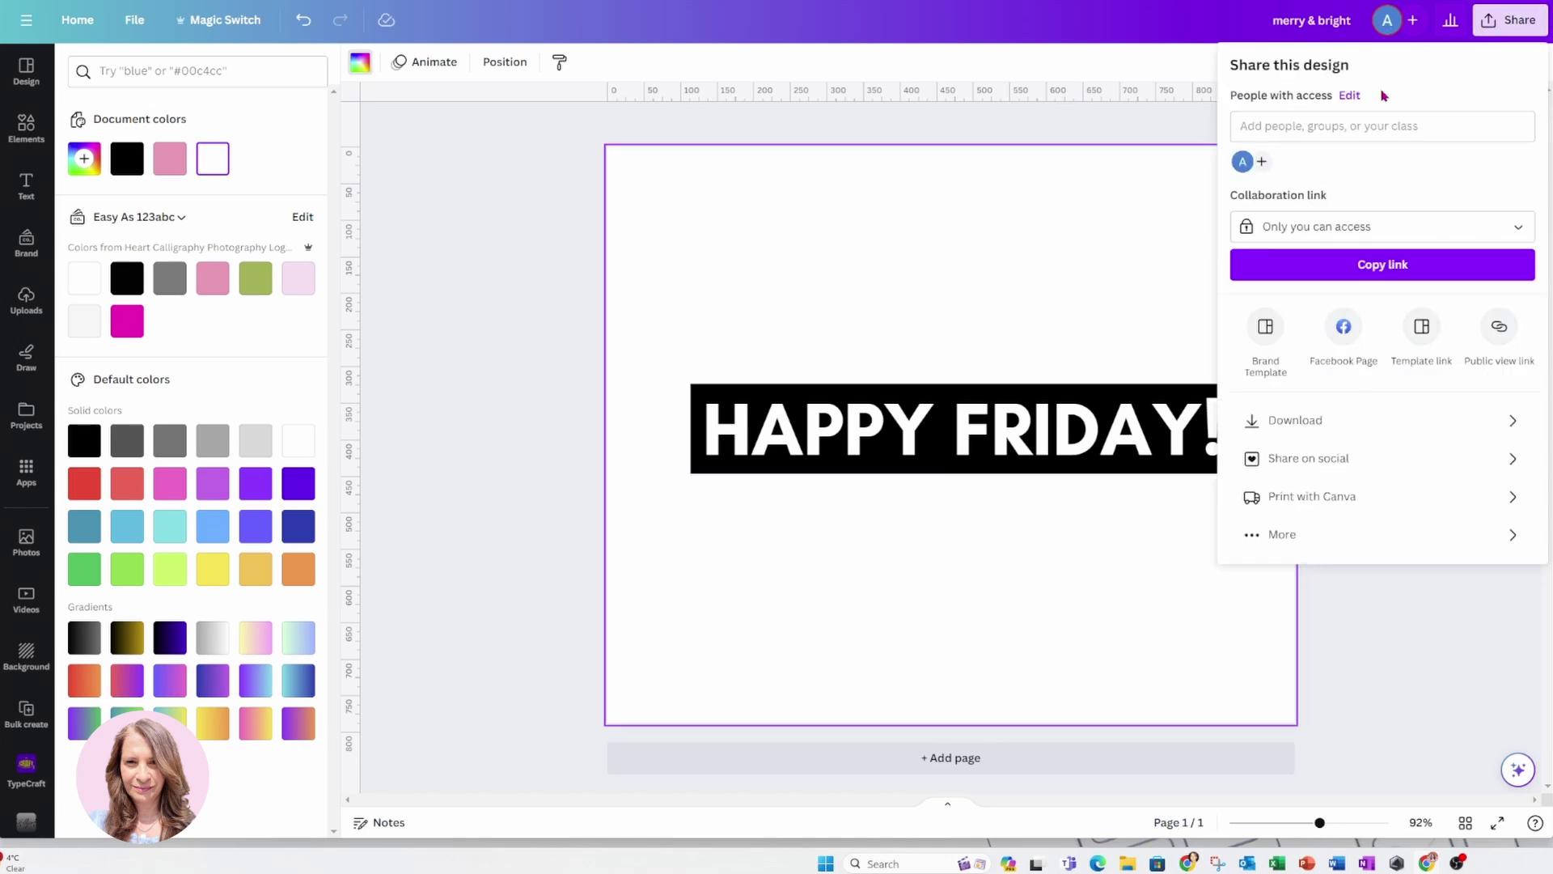
click(1296, 420)
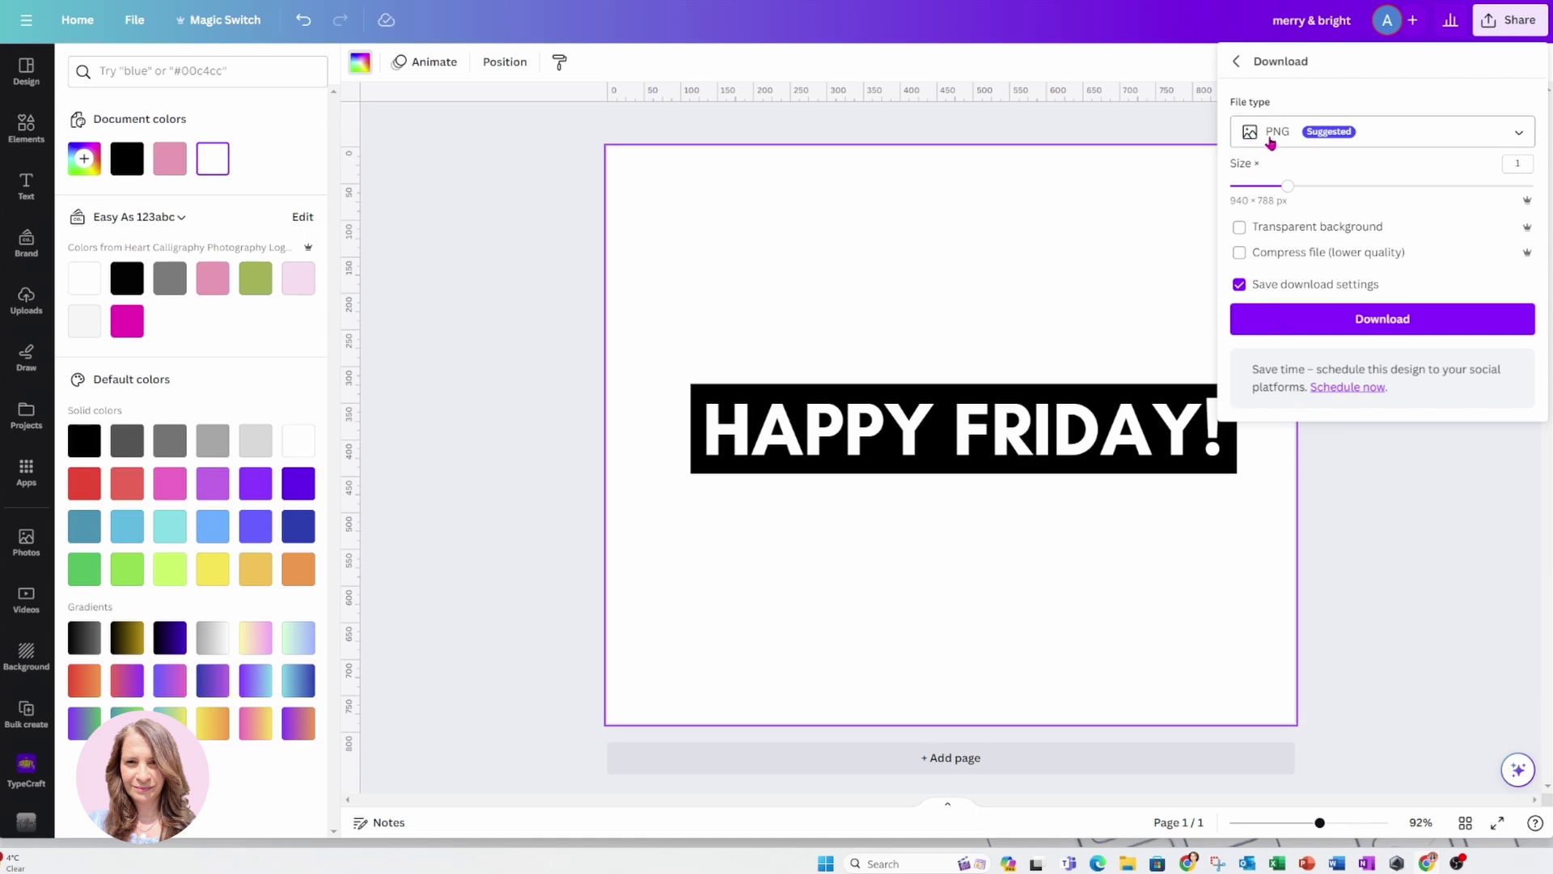
click(1359, 327)
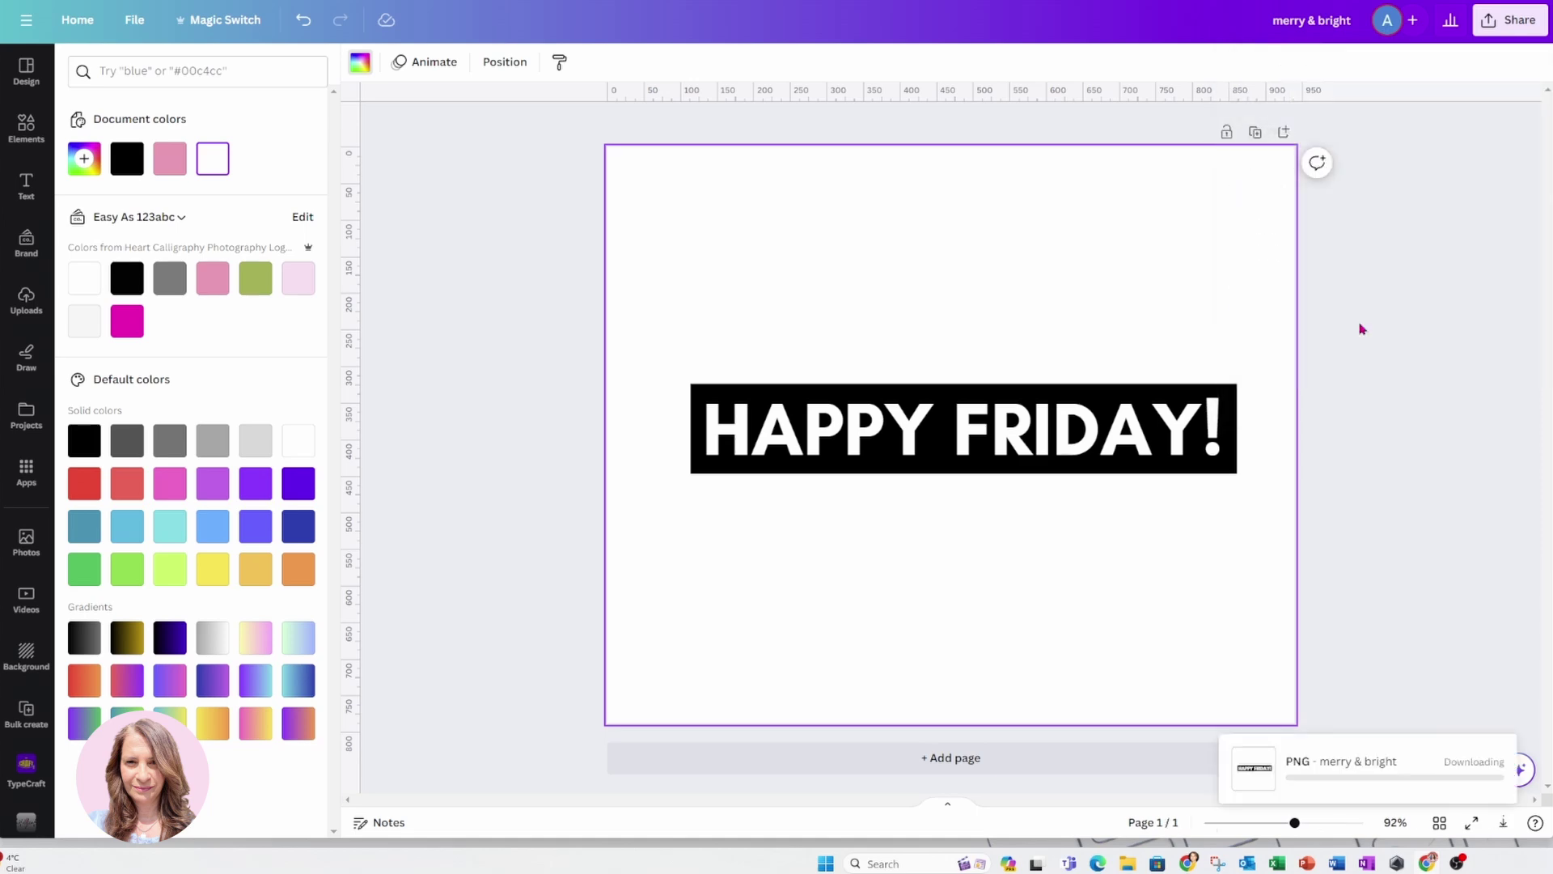
Add Page 2 and drop the downloaded merry & bright.png onto it
click(934, 756)
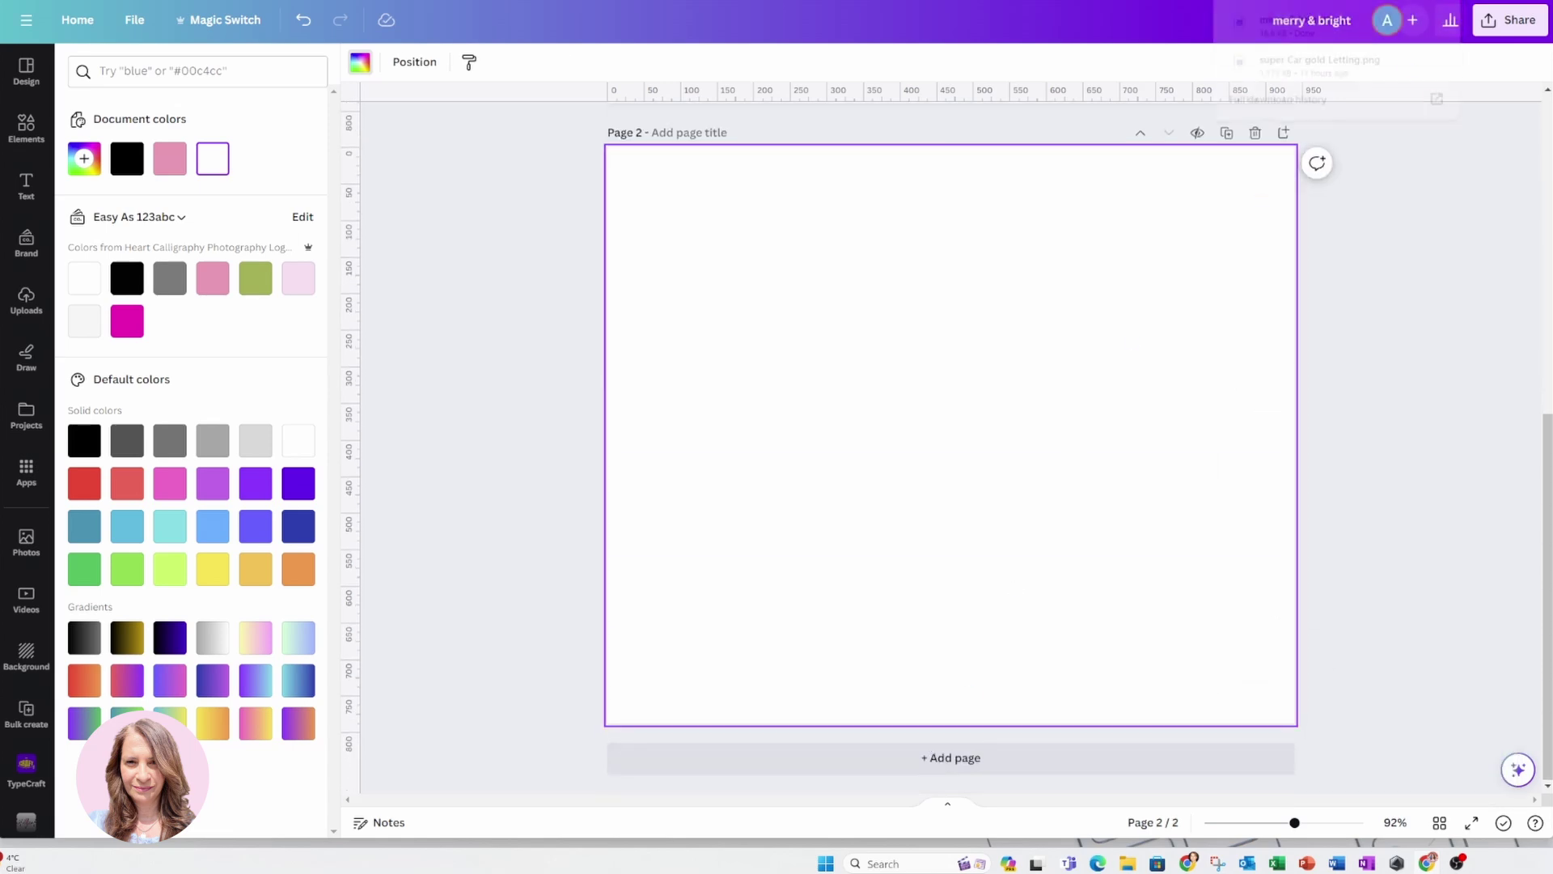
drag(1297, 27, 969, 450)
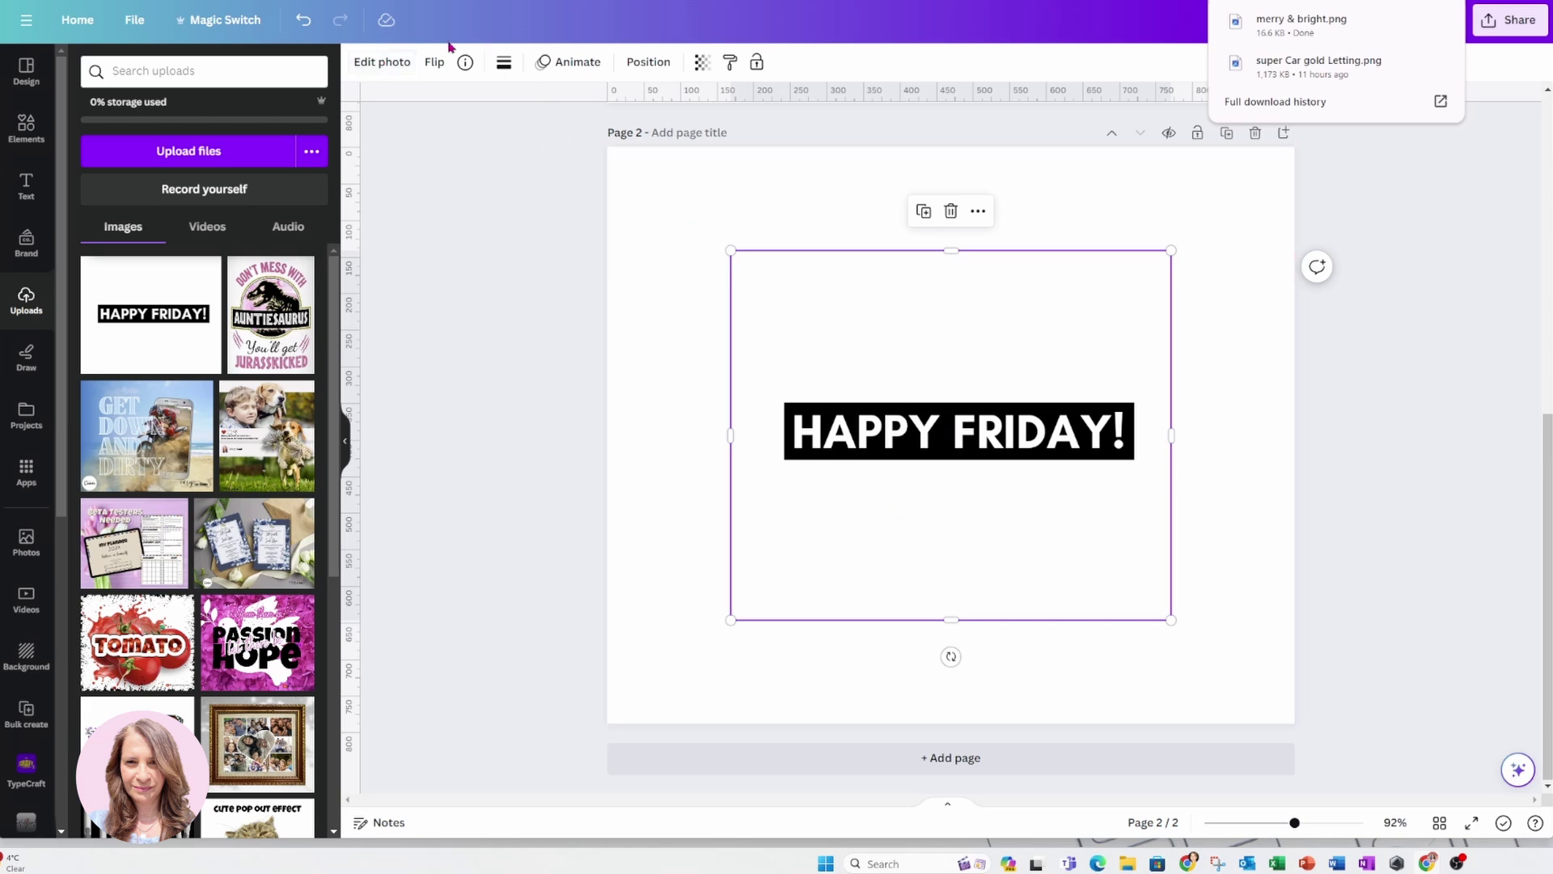
Apply BG Remover to the HAPPY FRIDAY! image, then go back to Uploads
click(387, 61)
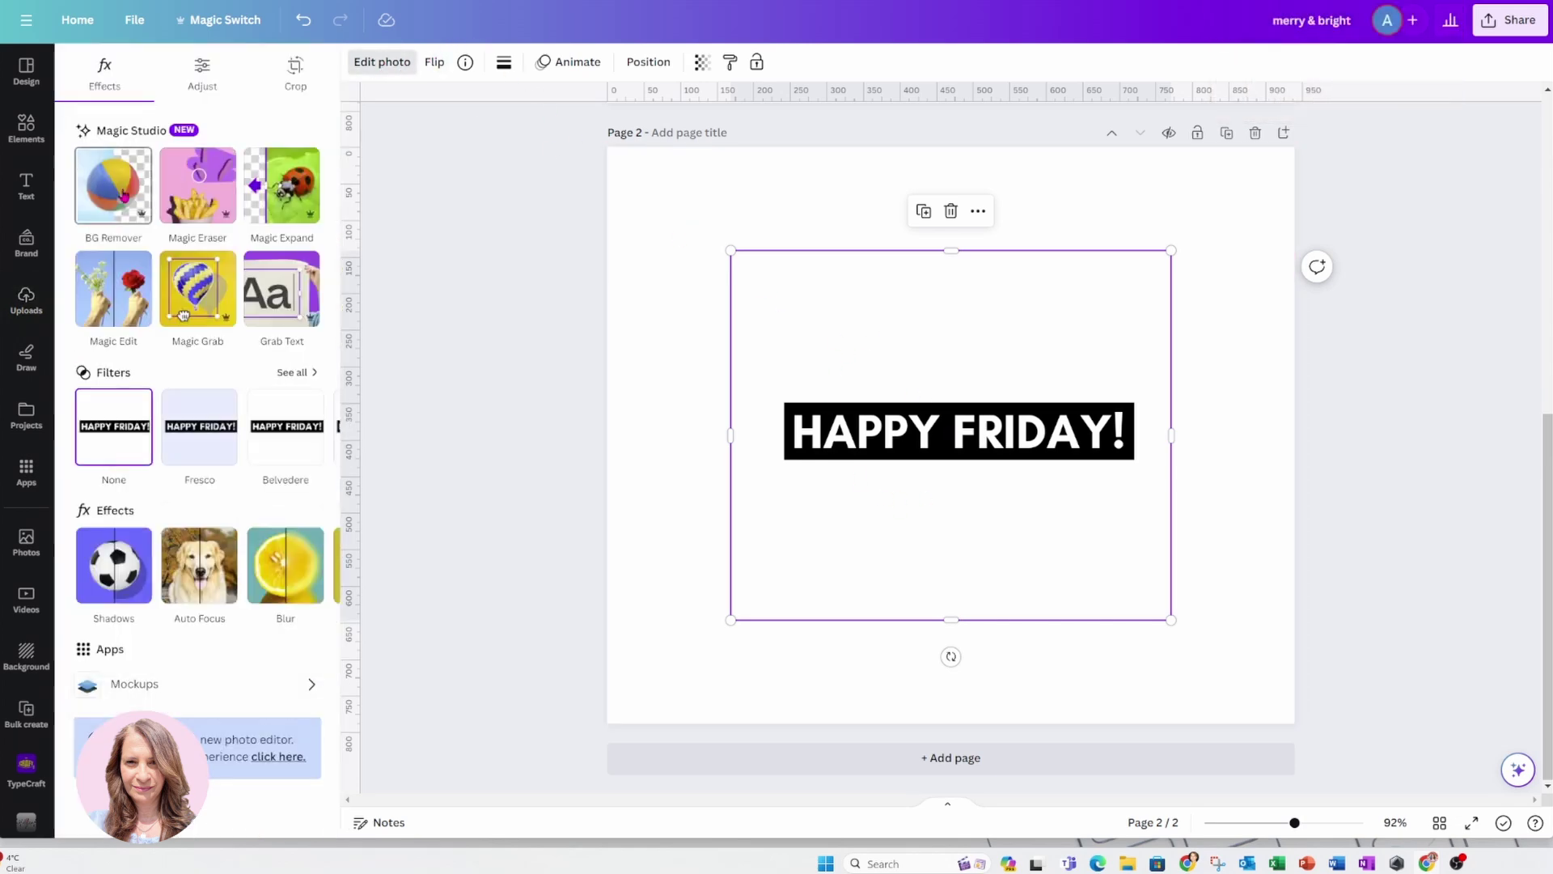
click(124, 197)
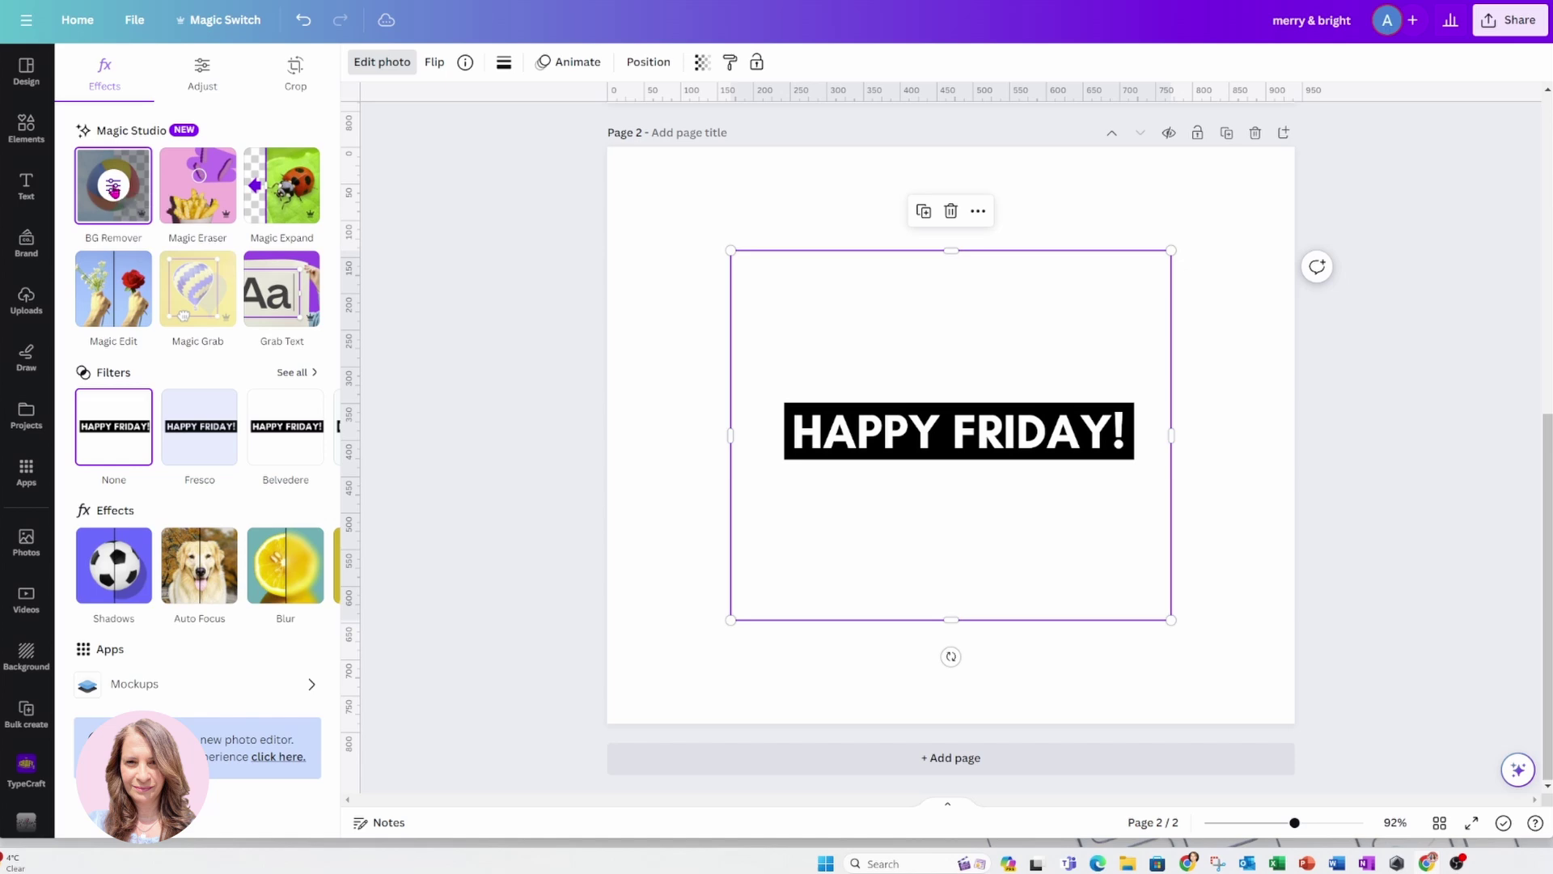
click(113, 186)
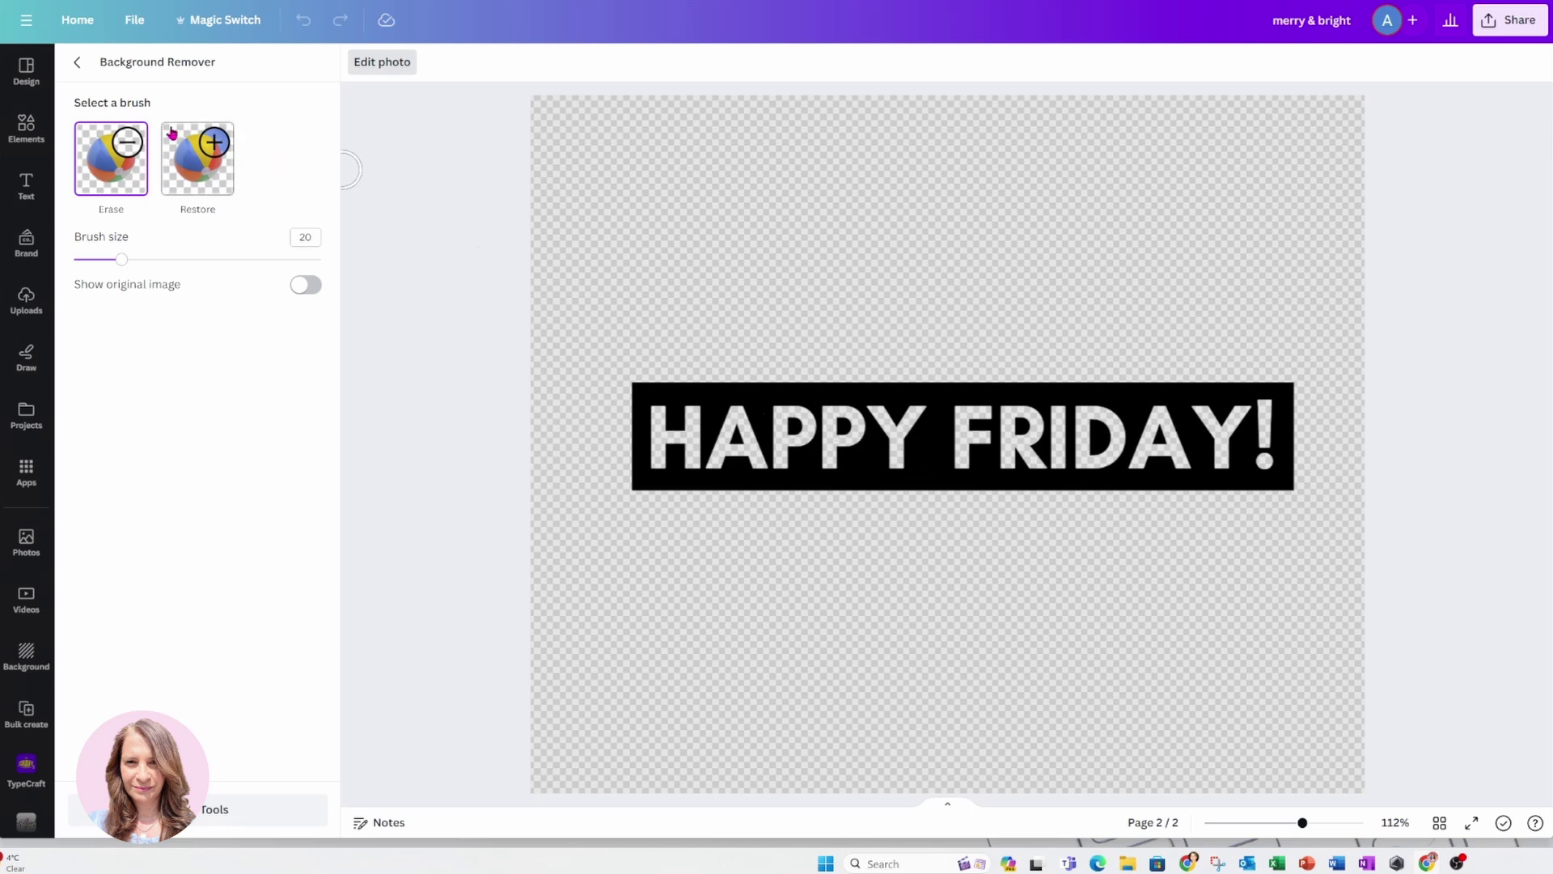
click(79, 65)
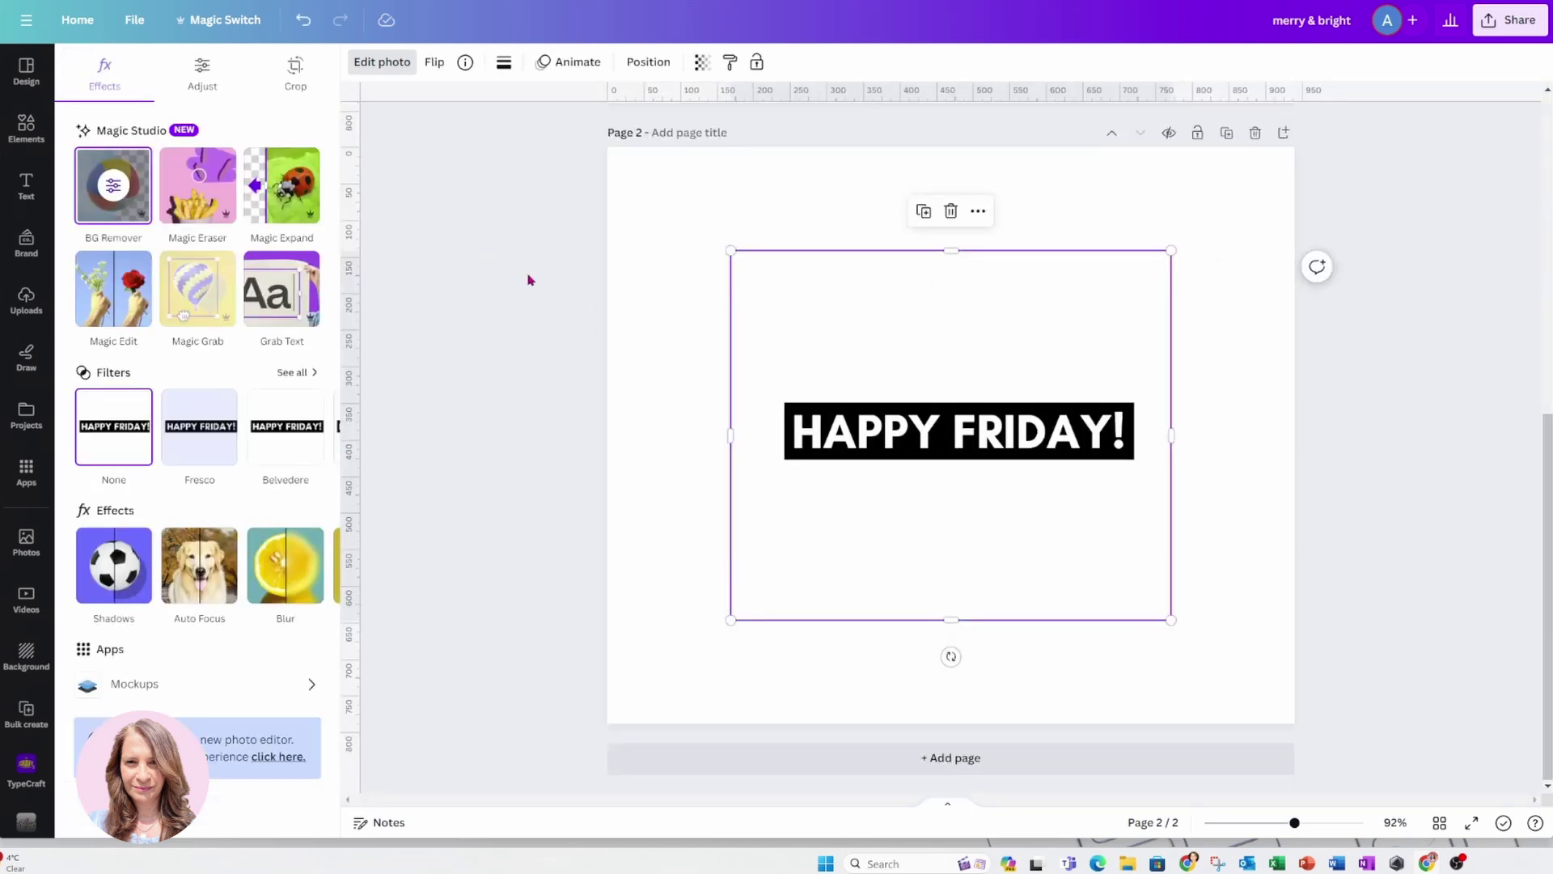
click(1237, 311)
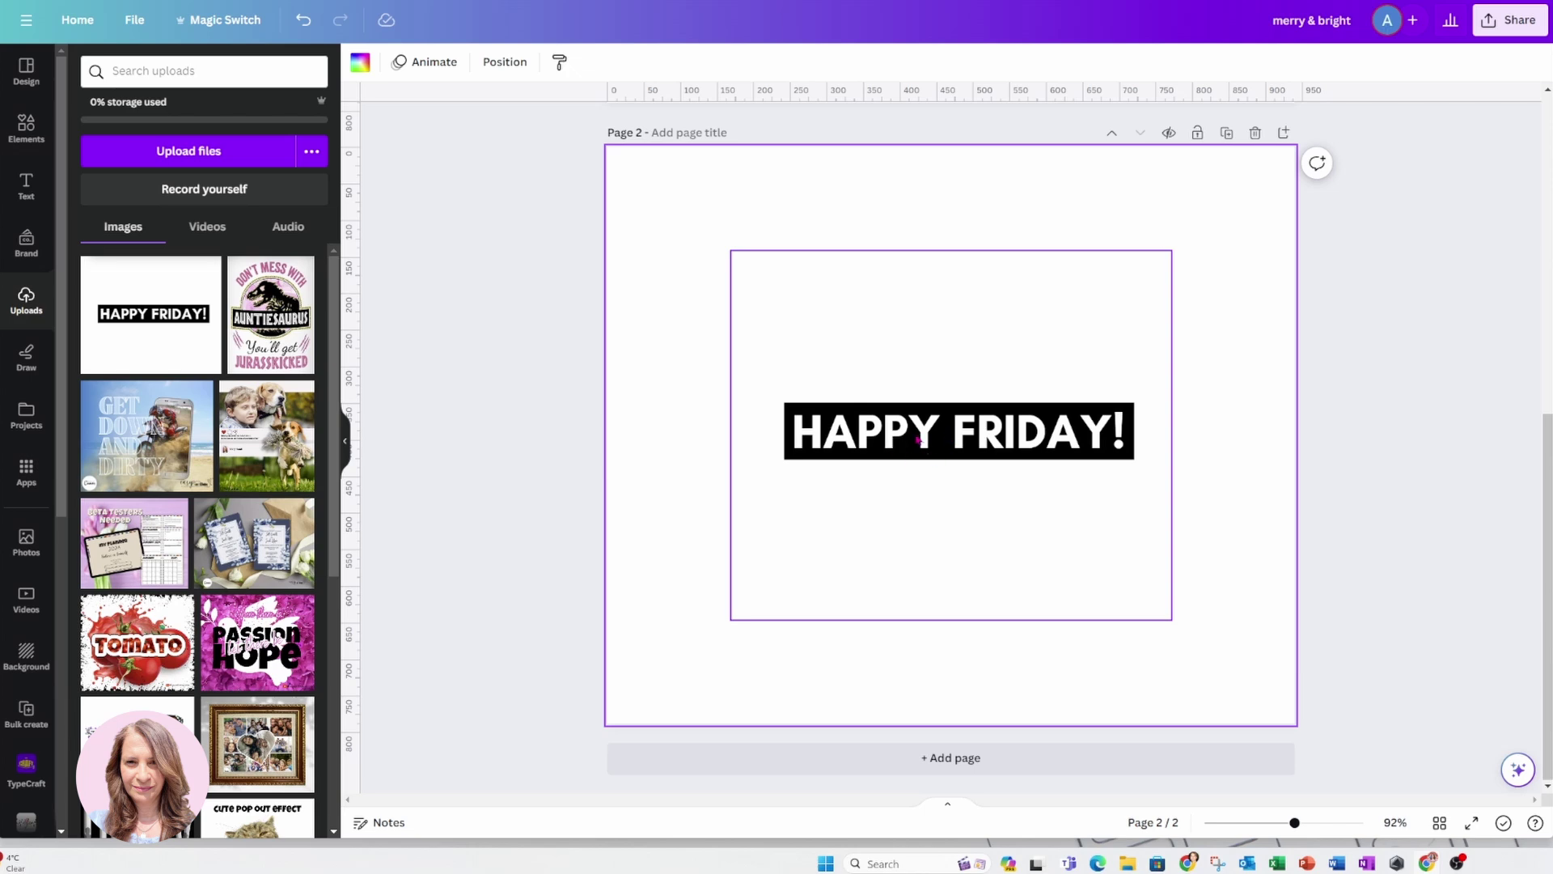
Download only Page 2 as PNG 'merry & bright (1)', then add a Page 3
click(1509, 20)
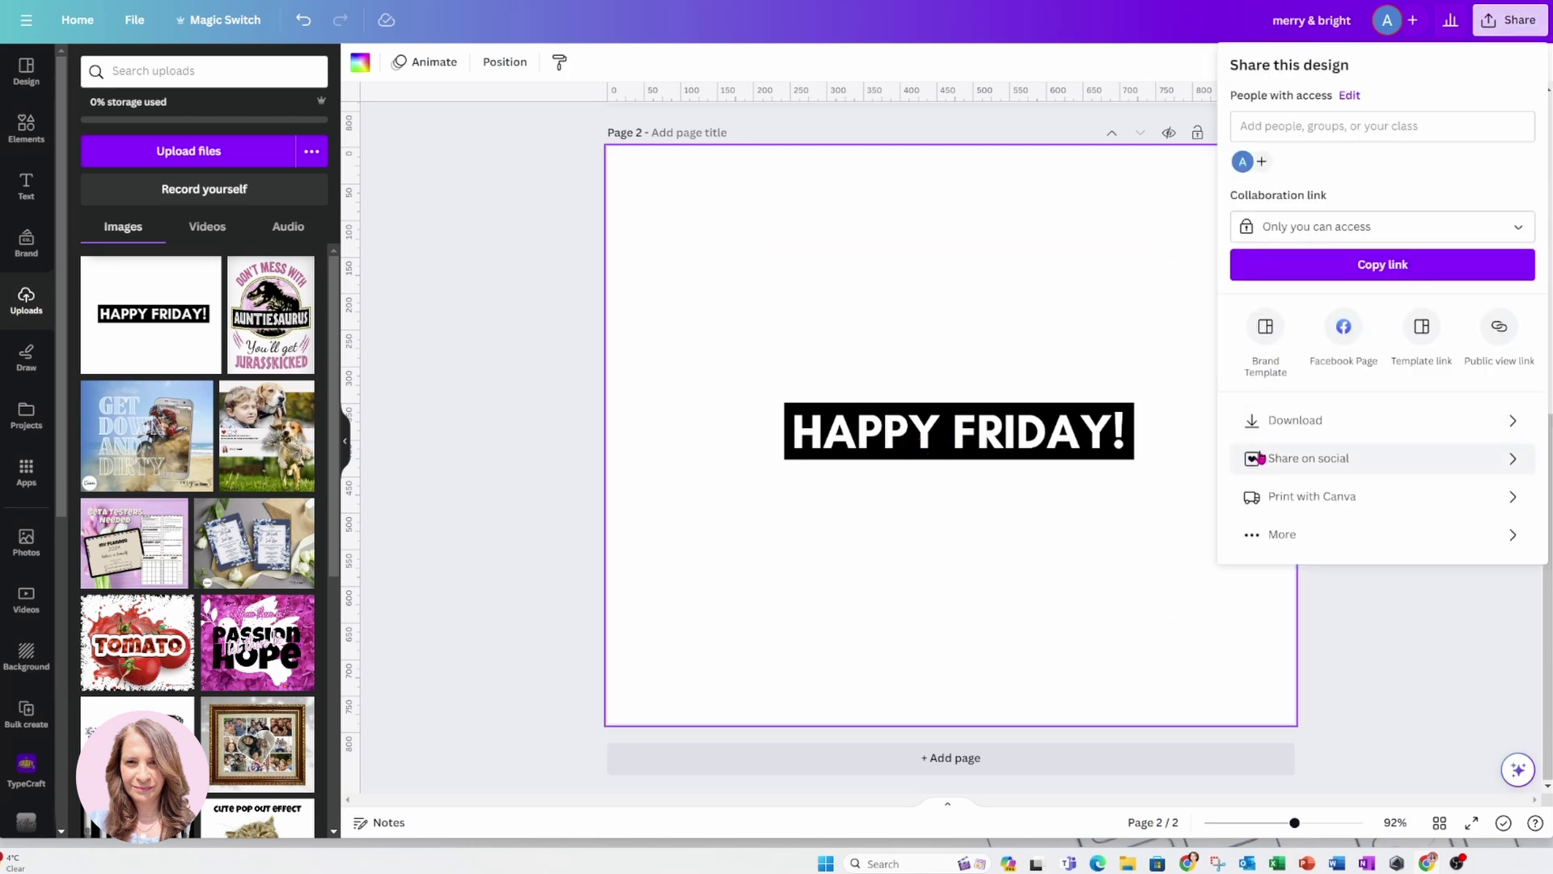
click(1272, 420)
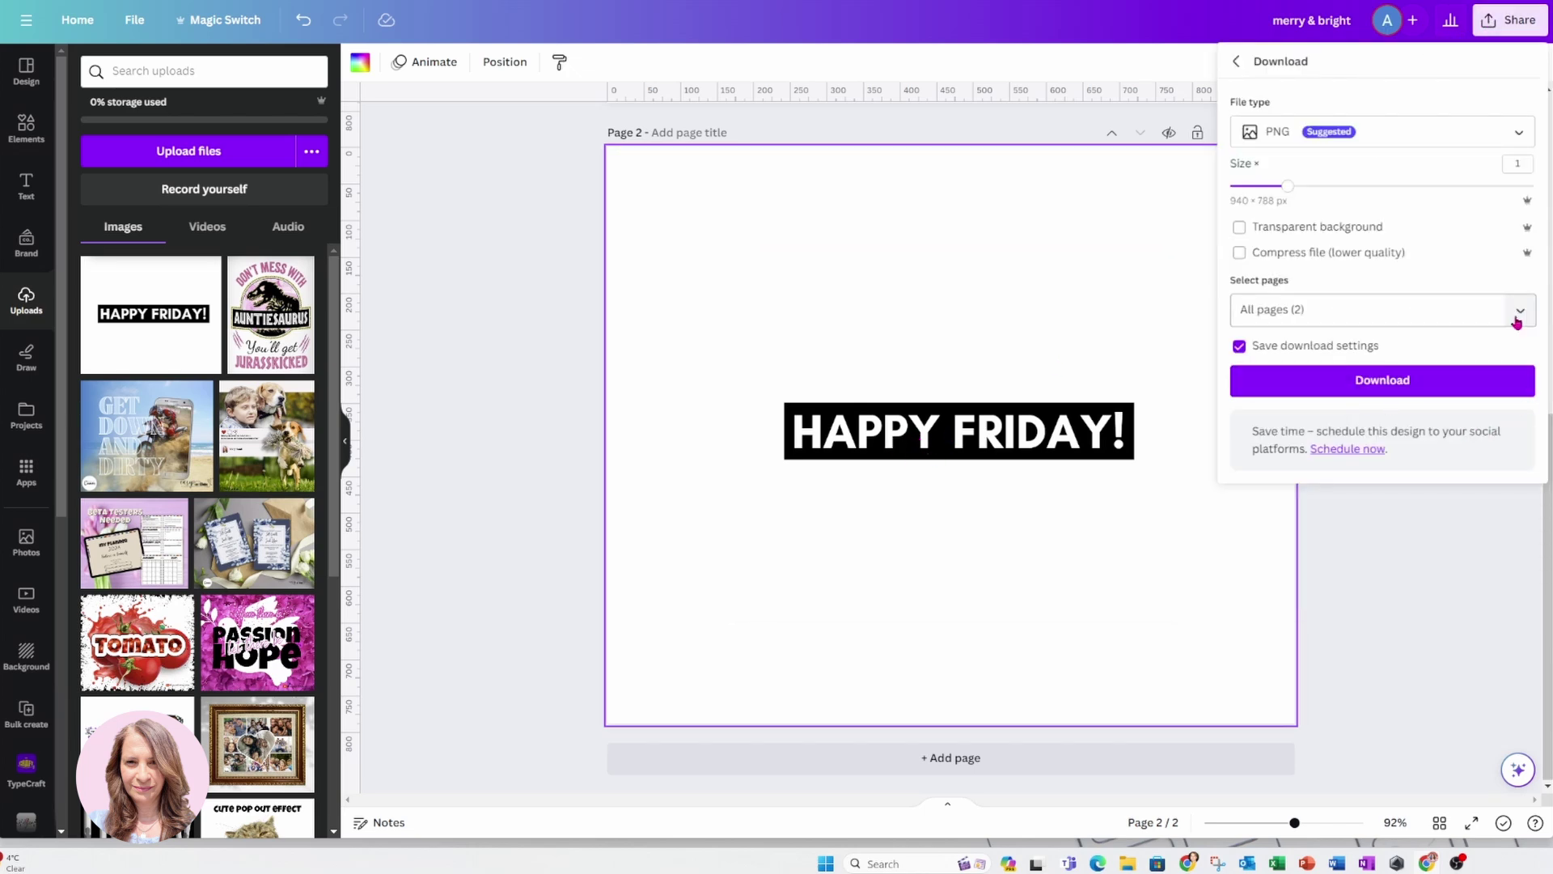
click(1517, 317)
click(1519, 354)
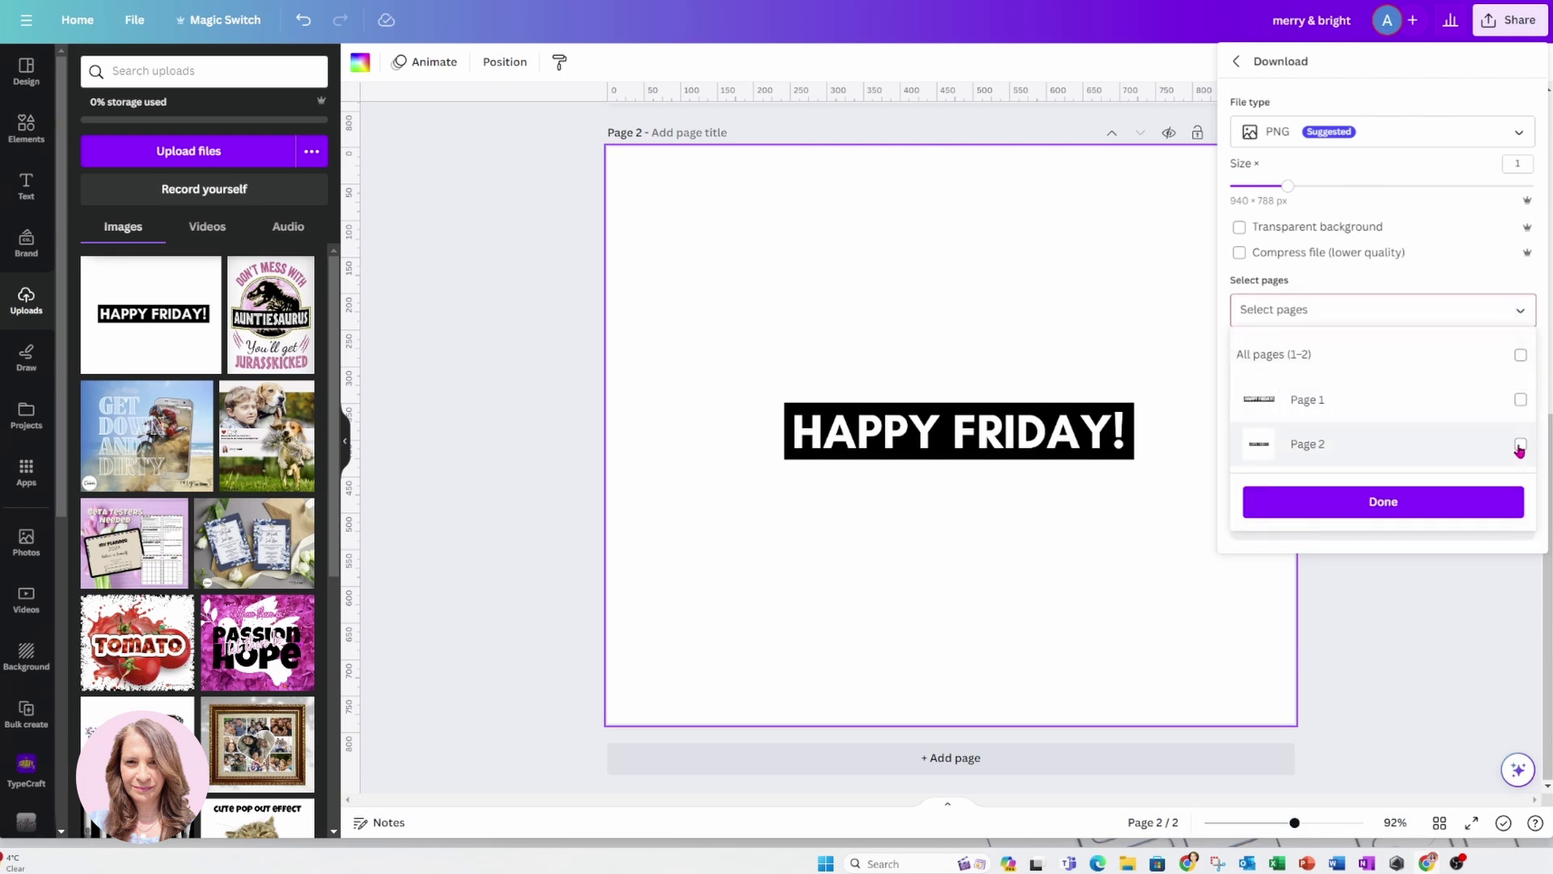
click(1520, 445)
click(1238, 233)
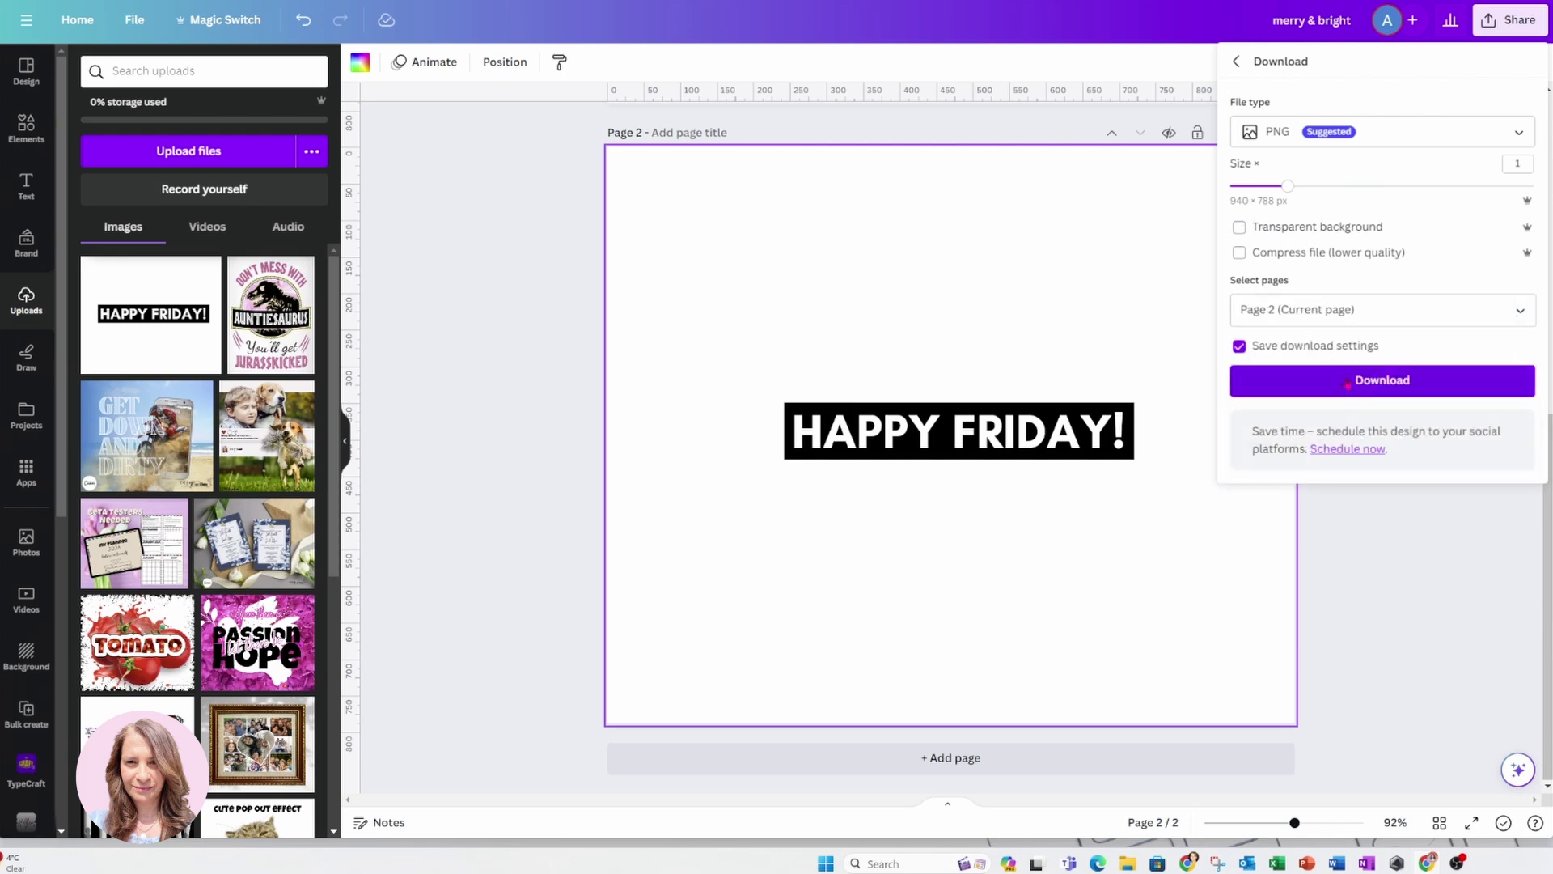
click(1343, 380)
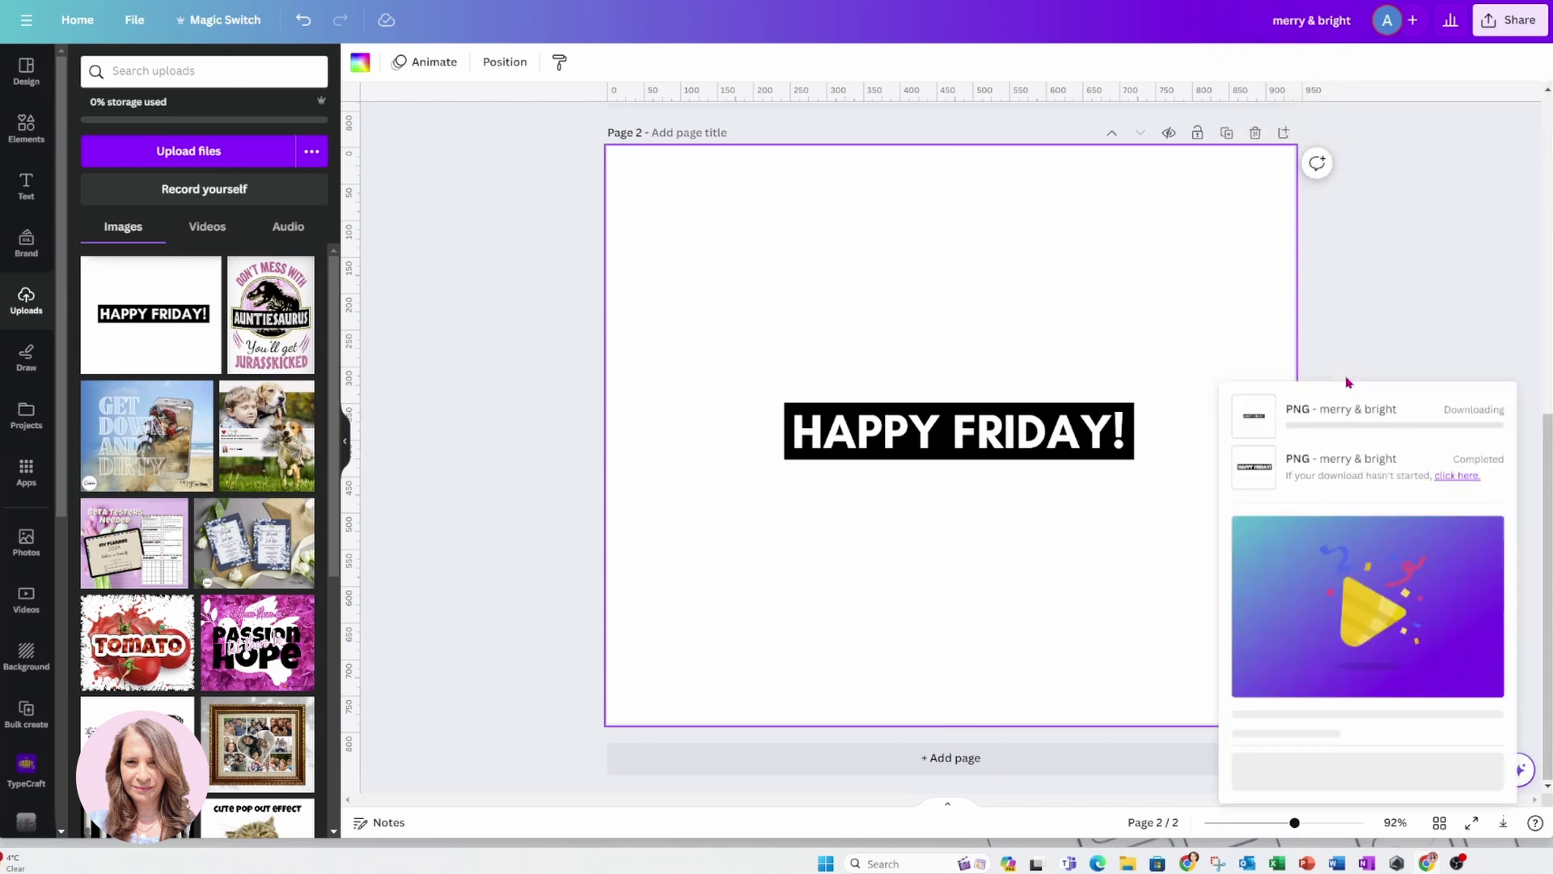
click(945, 756)
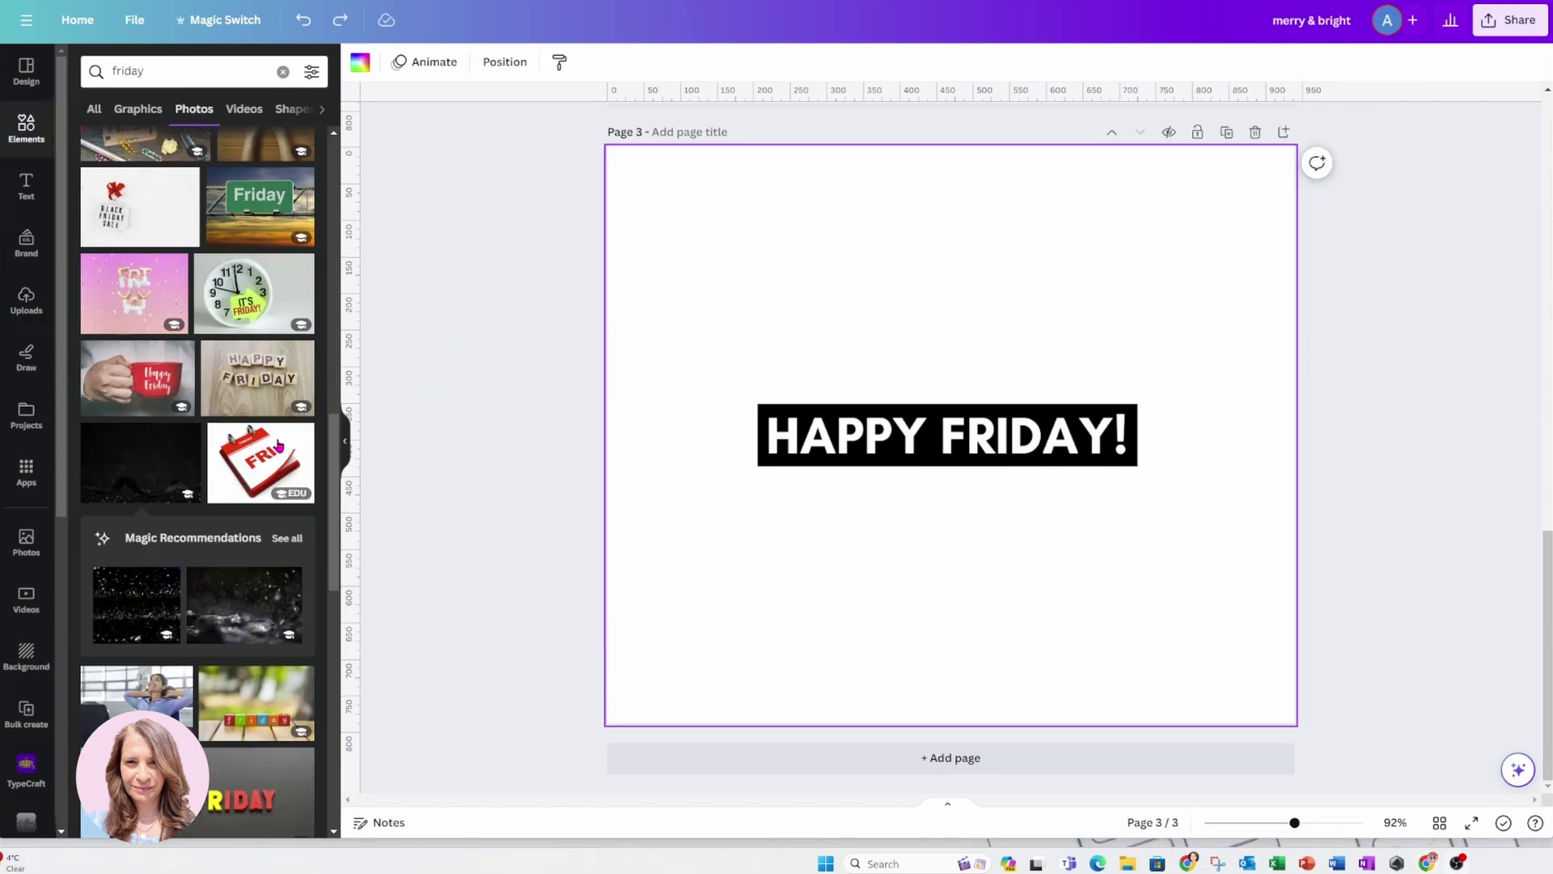
Add the dark glitter-and-ribbon photo and set it as page 3's background
click(140, 461)
right_click(862, 343)
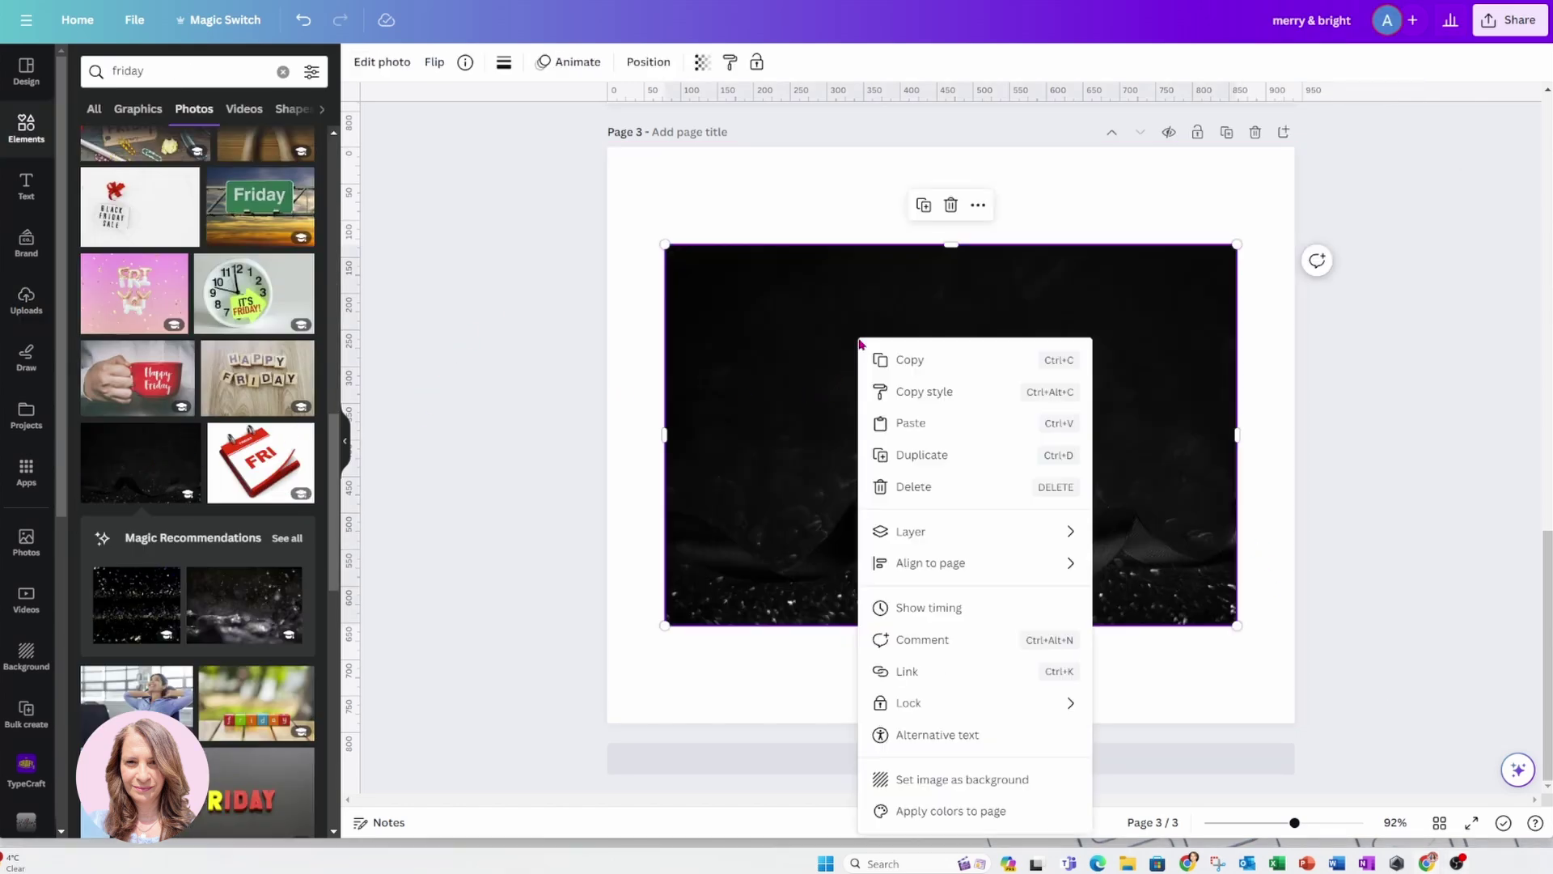
click(930, 778)
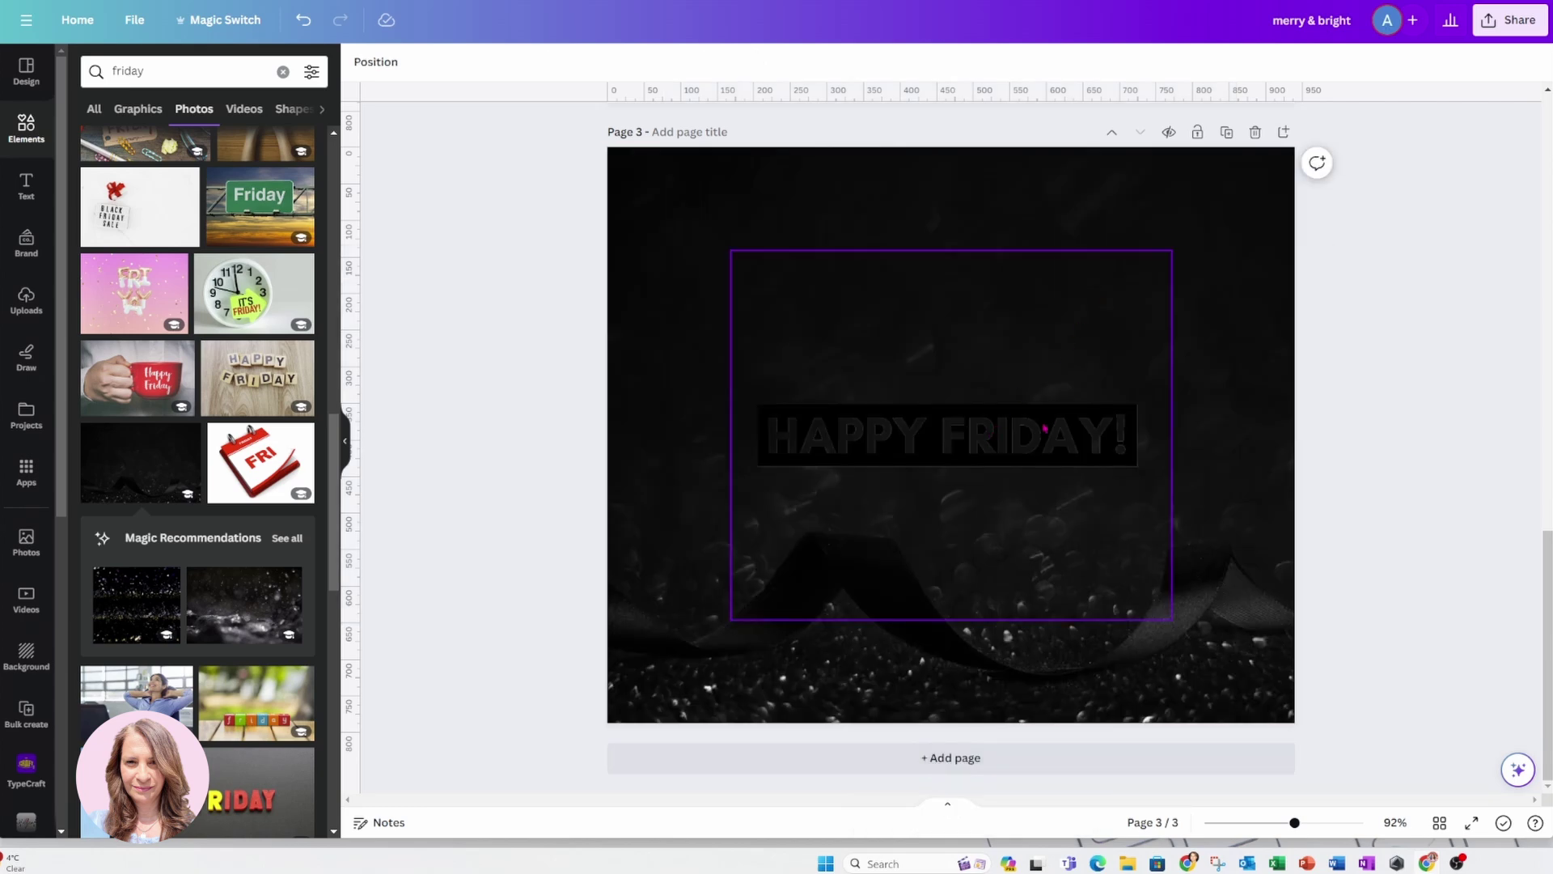
Crop the HAPPY FRIDAY! picture tightly around its text on all four sides
click(927, 449)
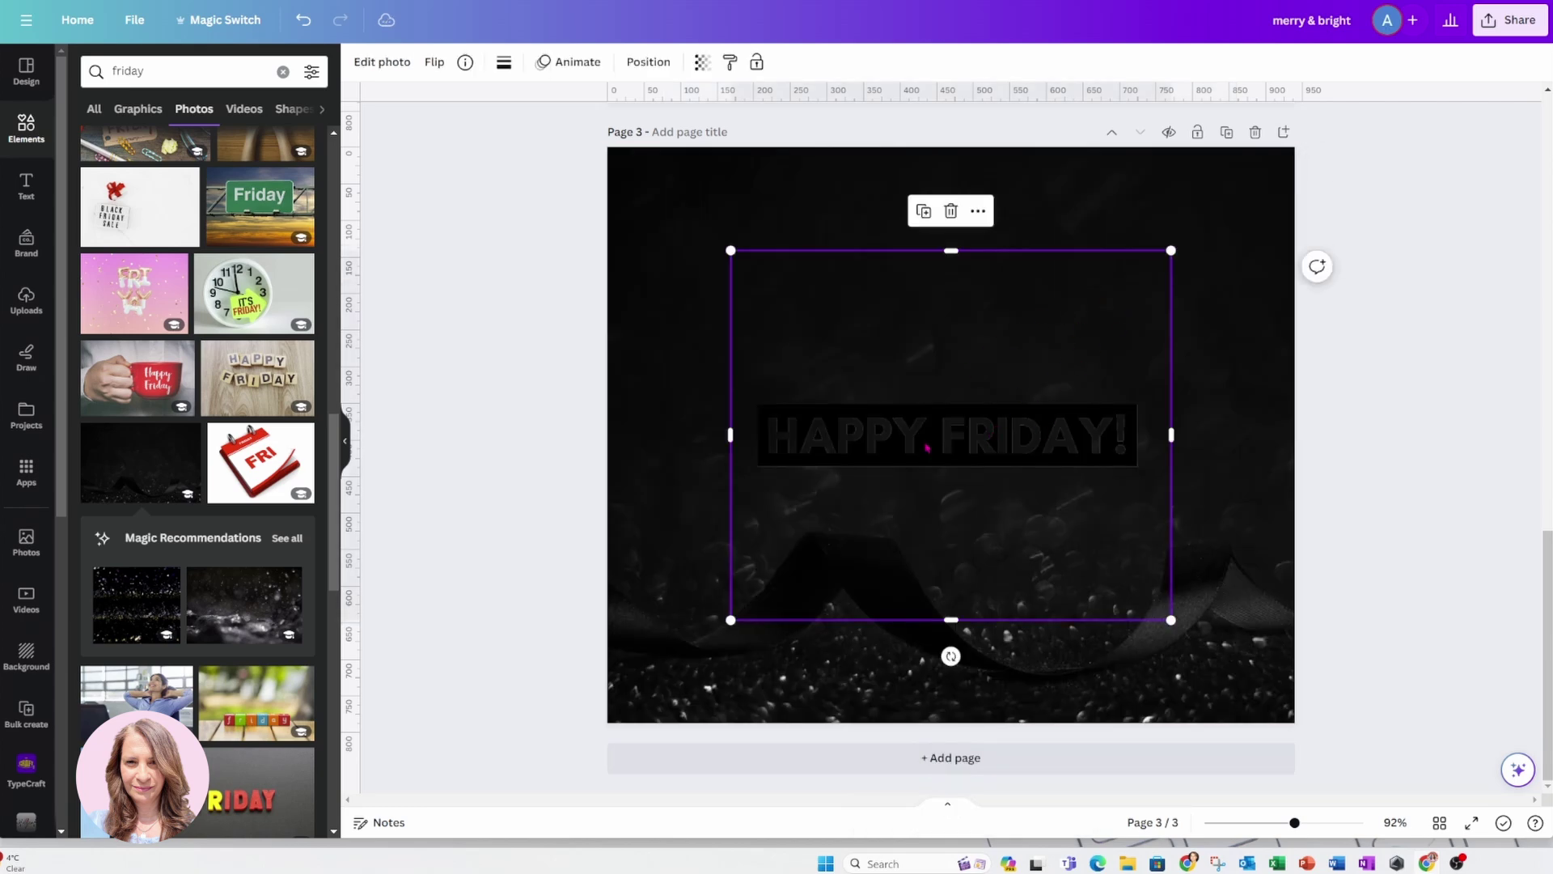
drag(952, 250, 952, 388)
drag(950, 618, 974, 481)
drag(1171, 435, 1151, 435)
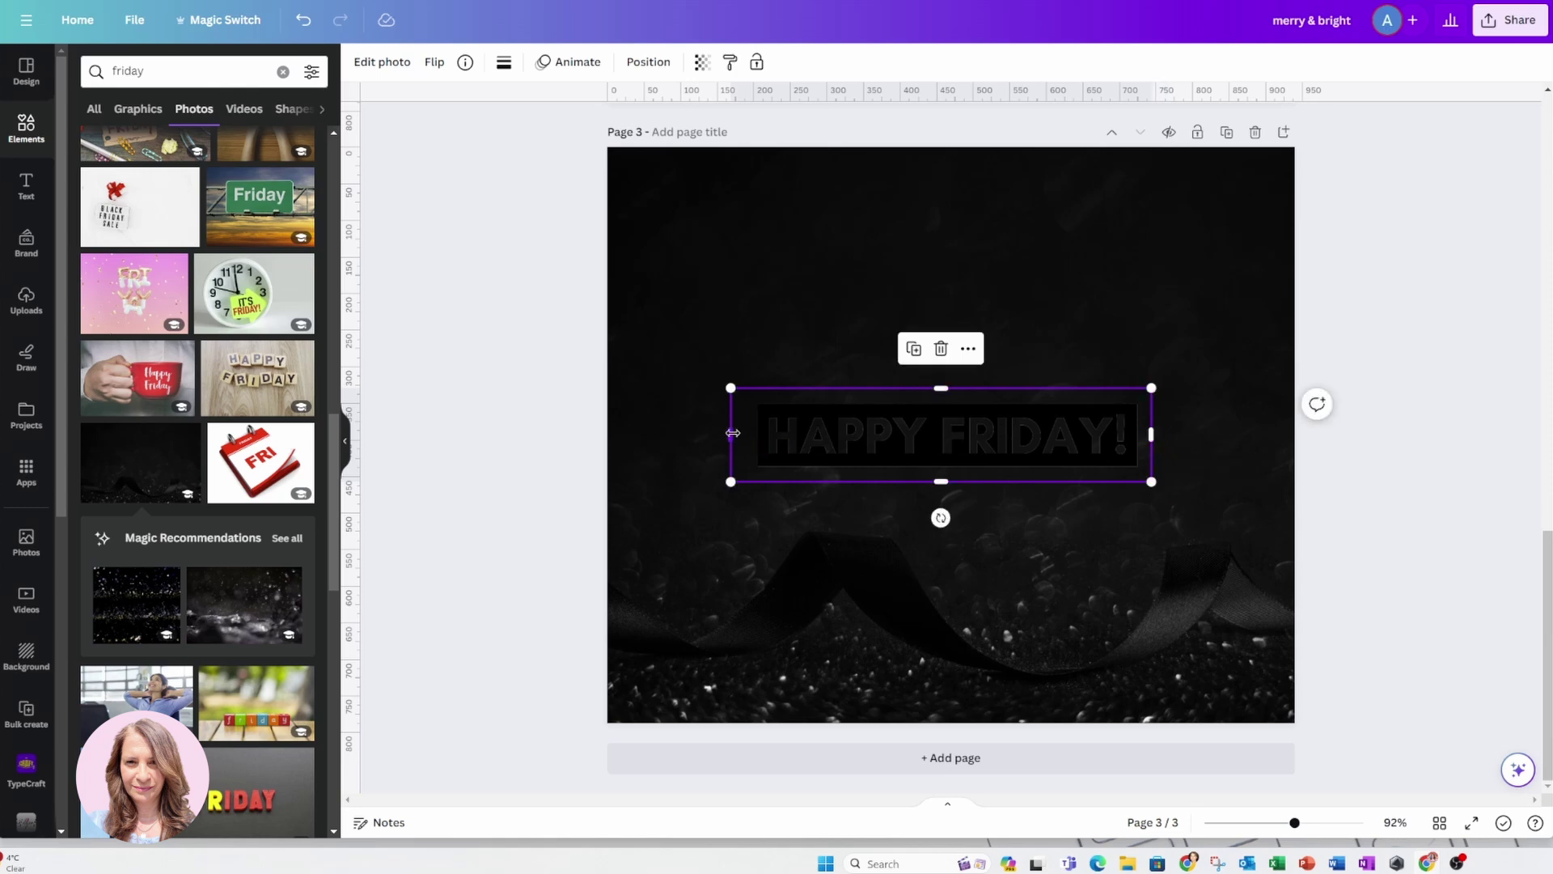
drag(733, 433, 739, 433)
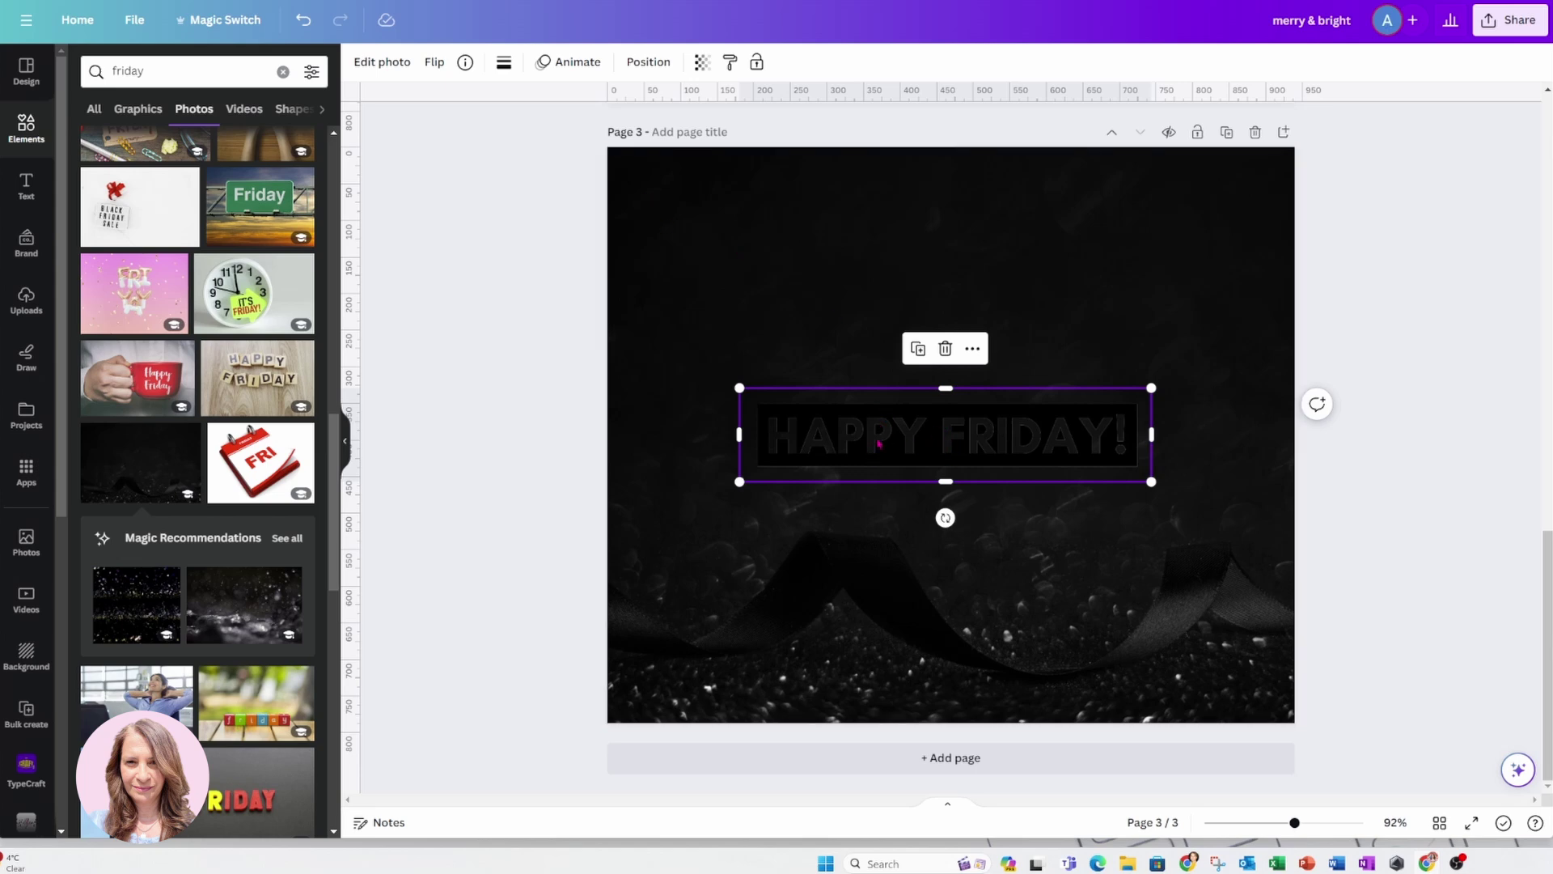
Try the Amber and Pop duotones on the HAPPY FRIDAY! image, then set Duotone to None
click(389, 72)
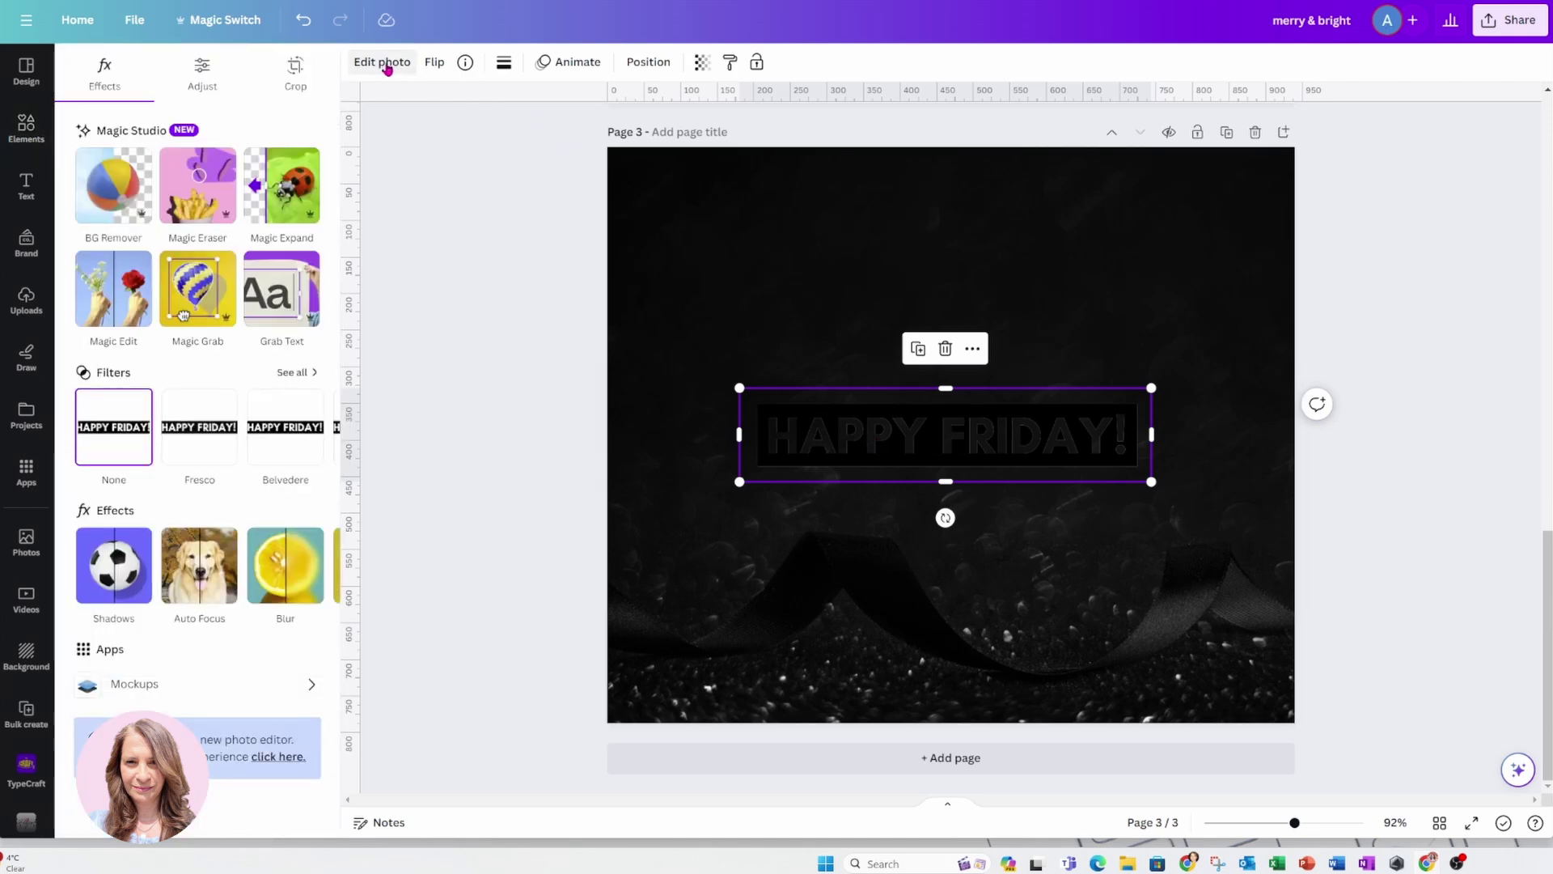
click(319, 566)
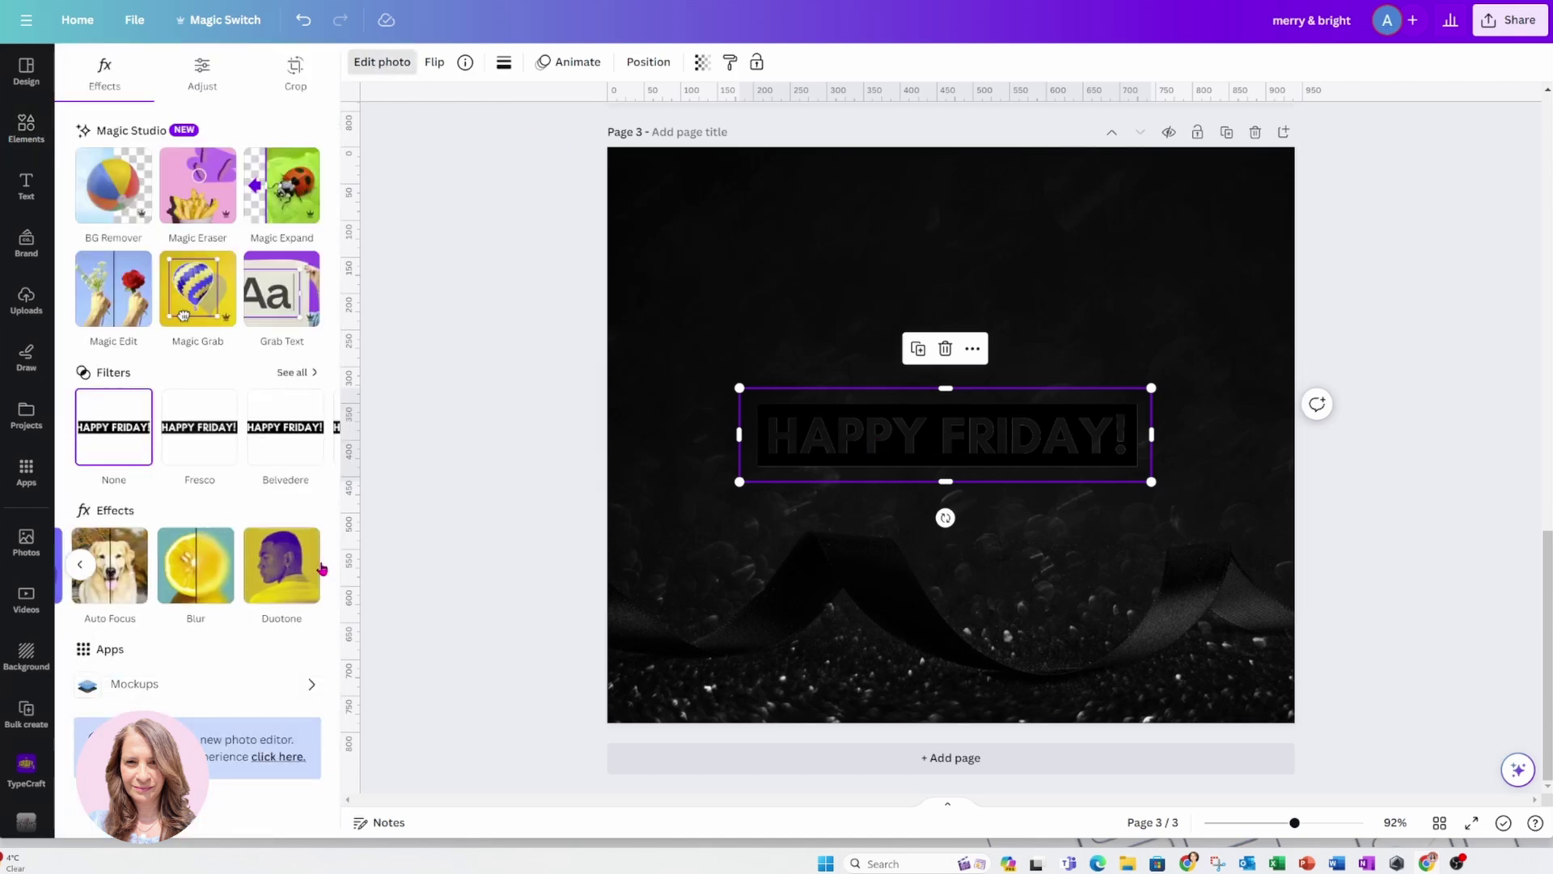
click(283, 581)
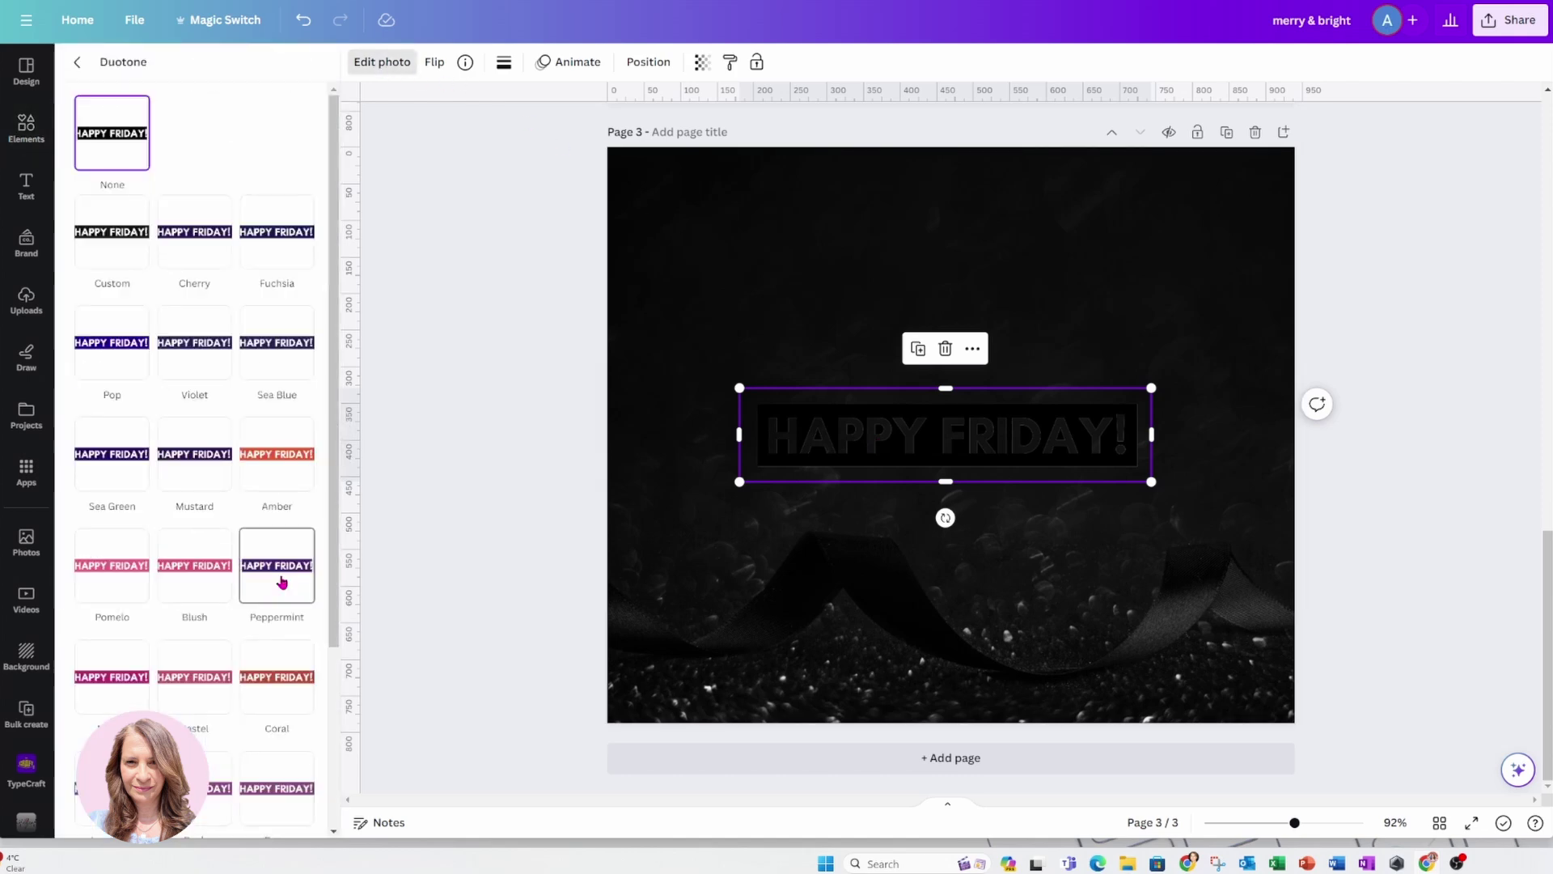
click(285, 463)
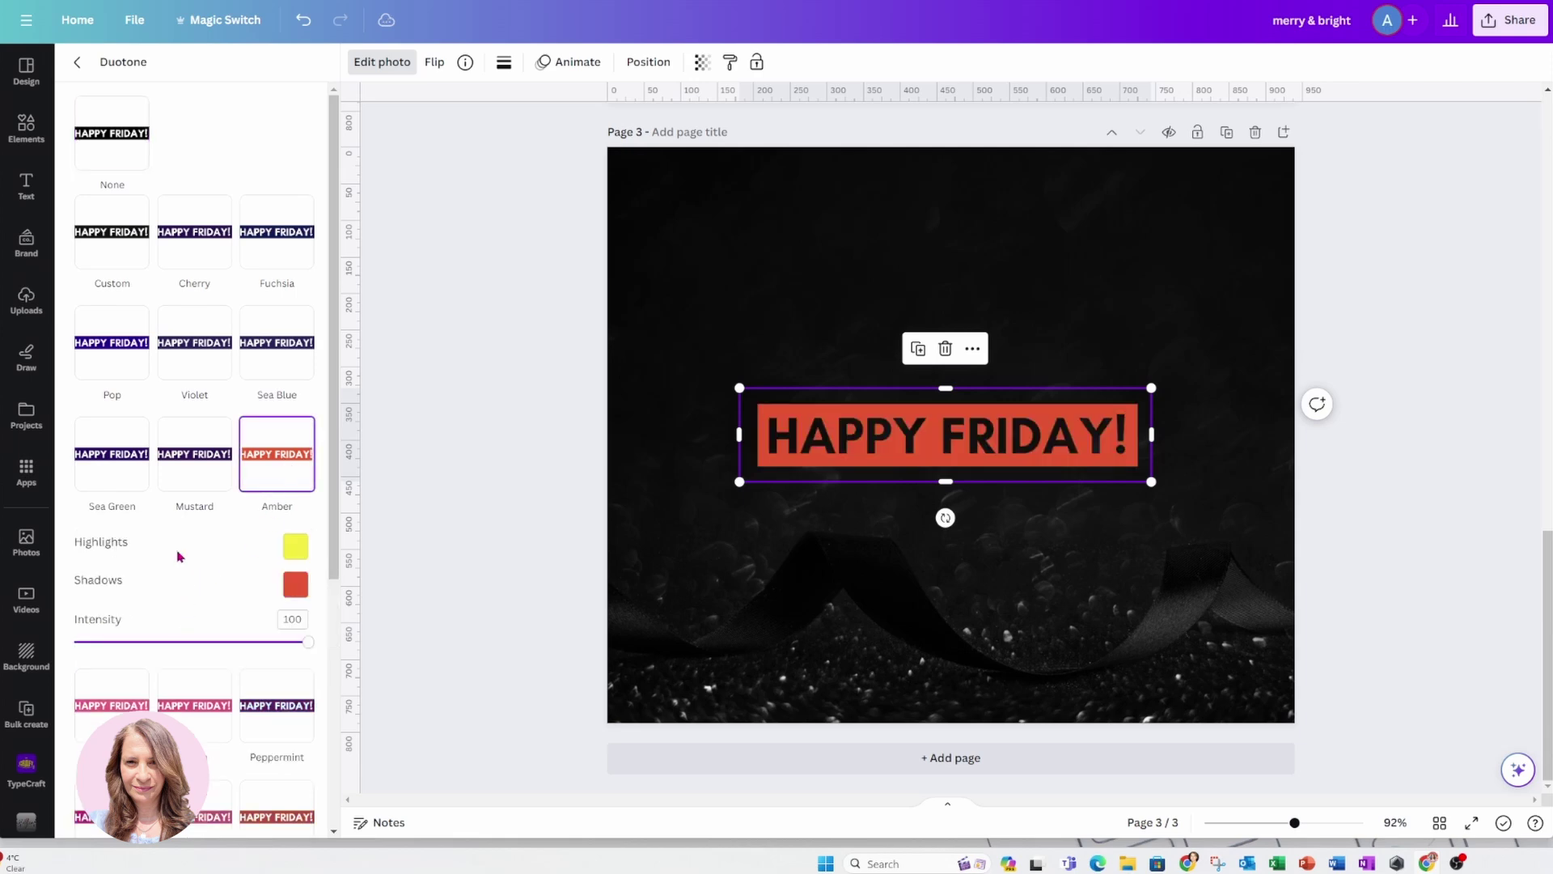
click(123, 358)
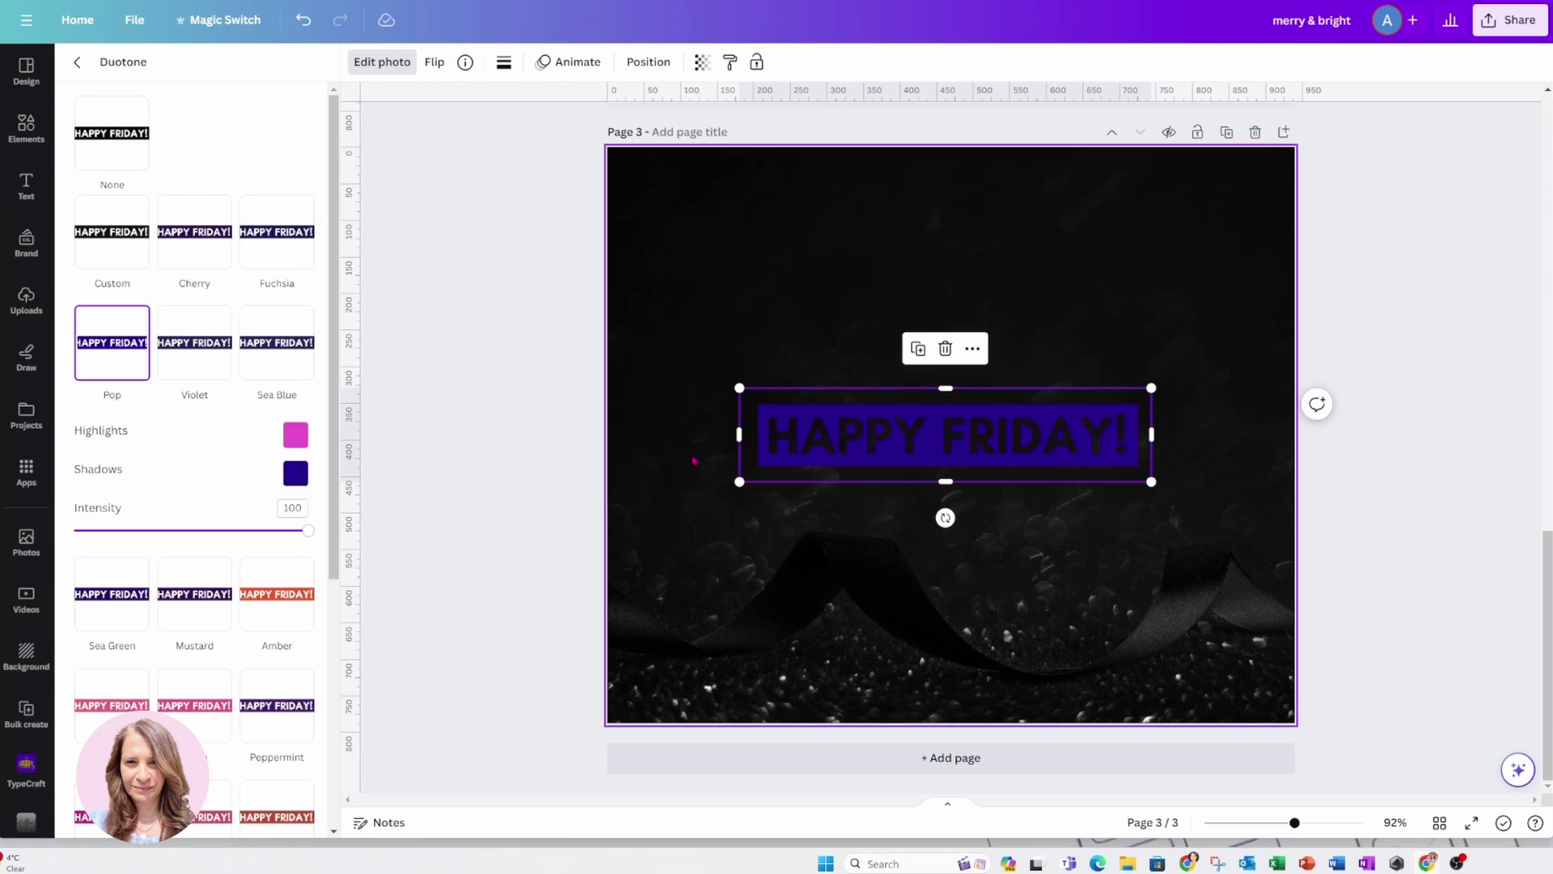
click(113, 143)
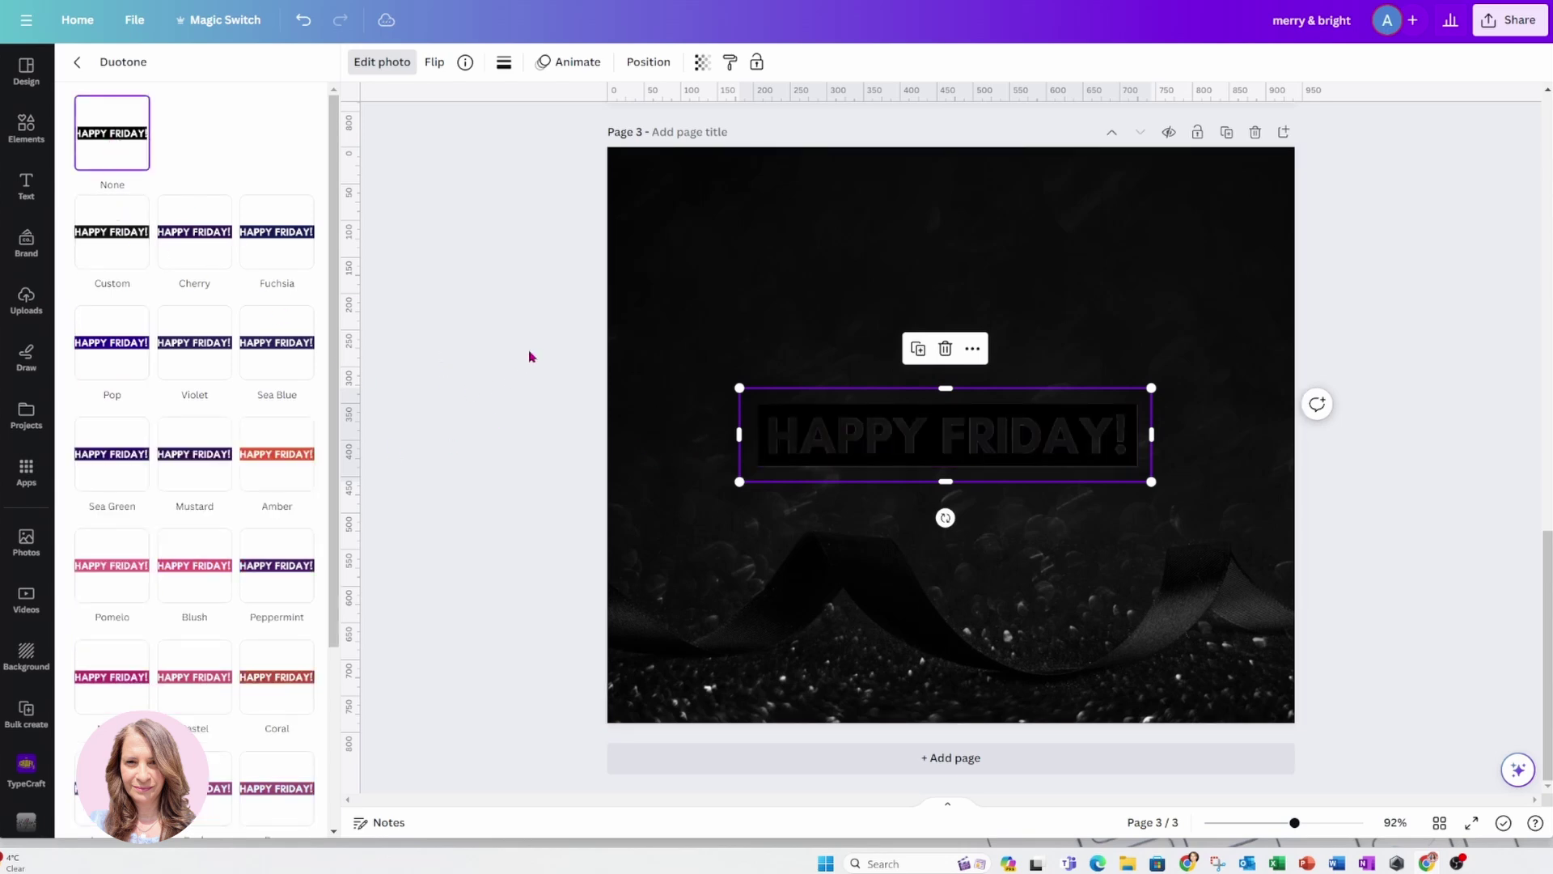
key(Escape)
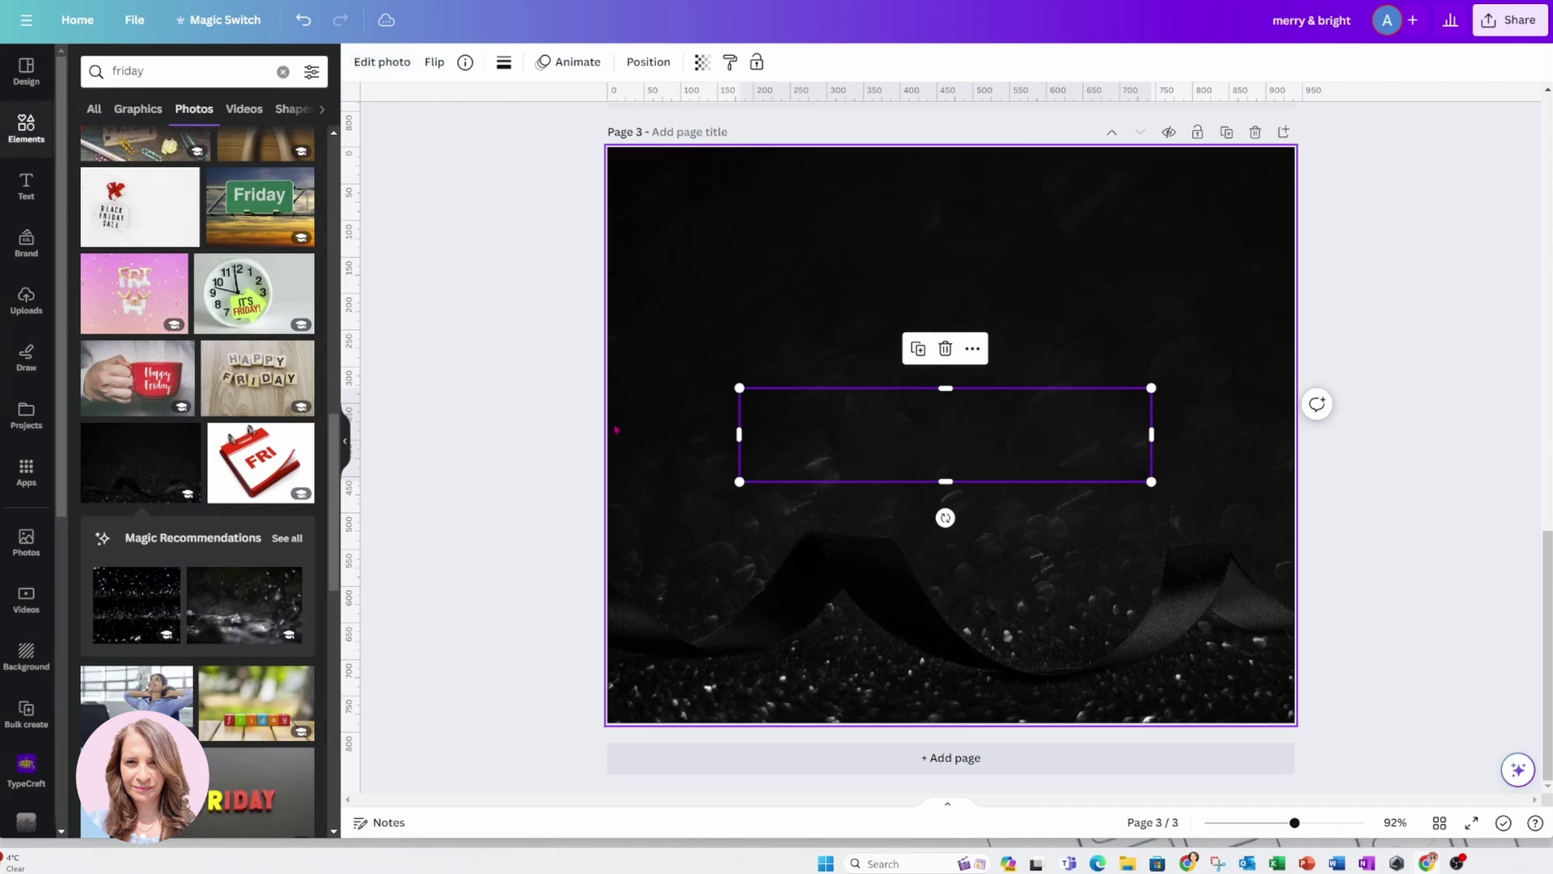
Add a square shape from the Elements shapes to page 3
click(372, 174)
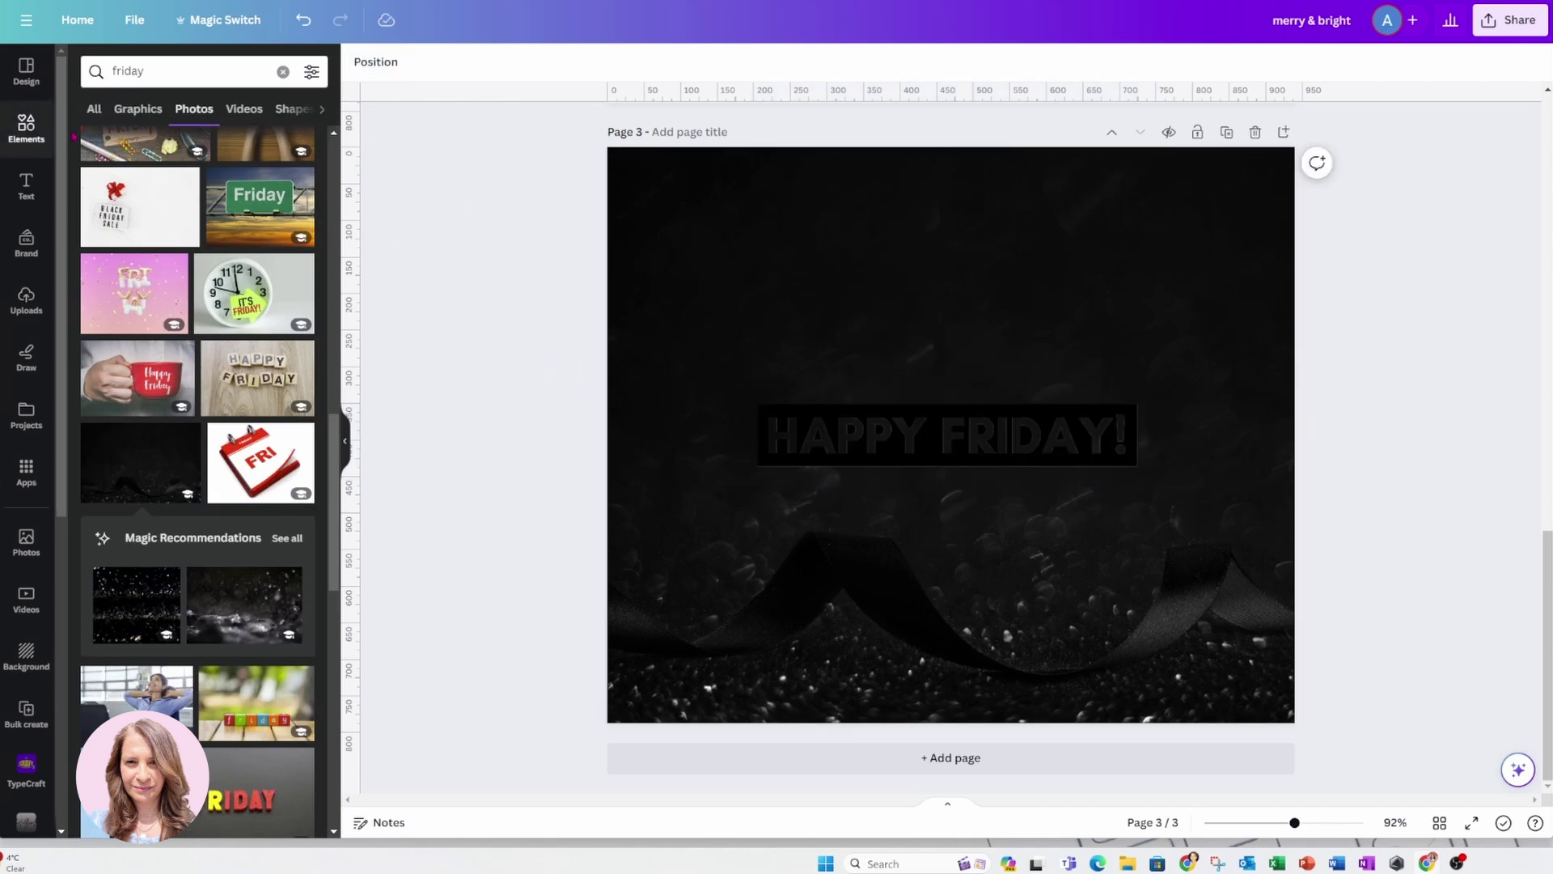
click(283, 71)
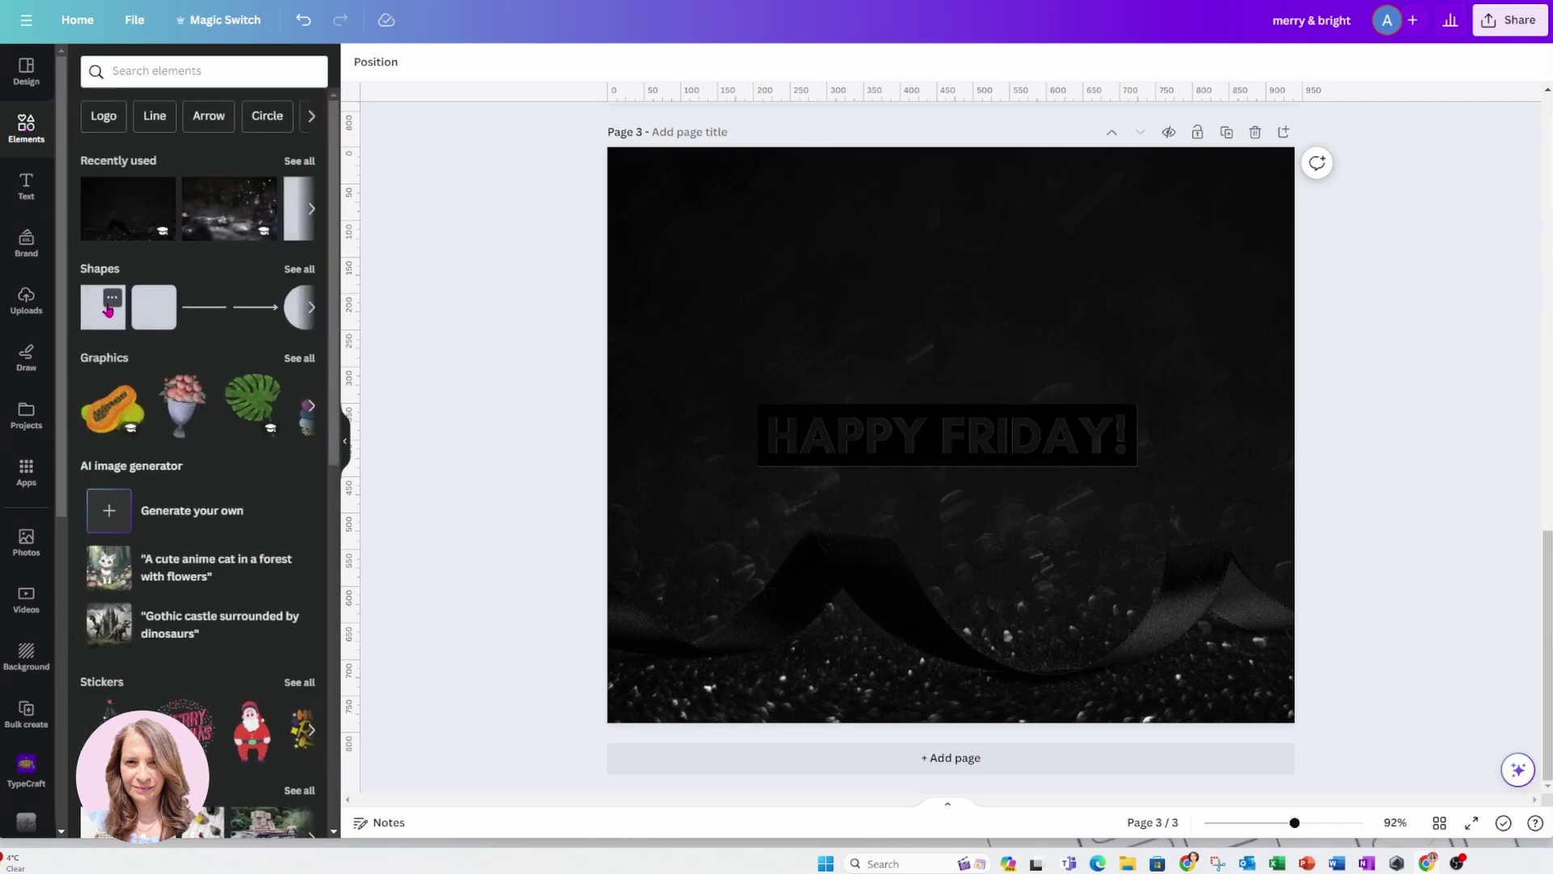
click(111, 298)
click(102, 324)
click(102, 323)
Stretch the square into a thin, wide bar over the text and fill it purple
drag(864, 436, 740, 437)
drag(1037, 437, 1151, 437)
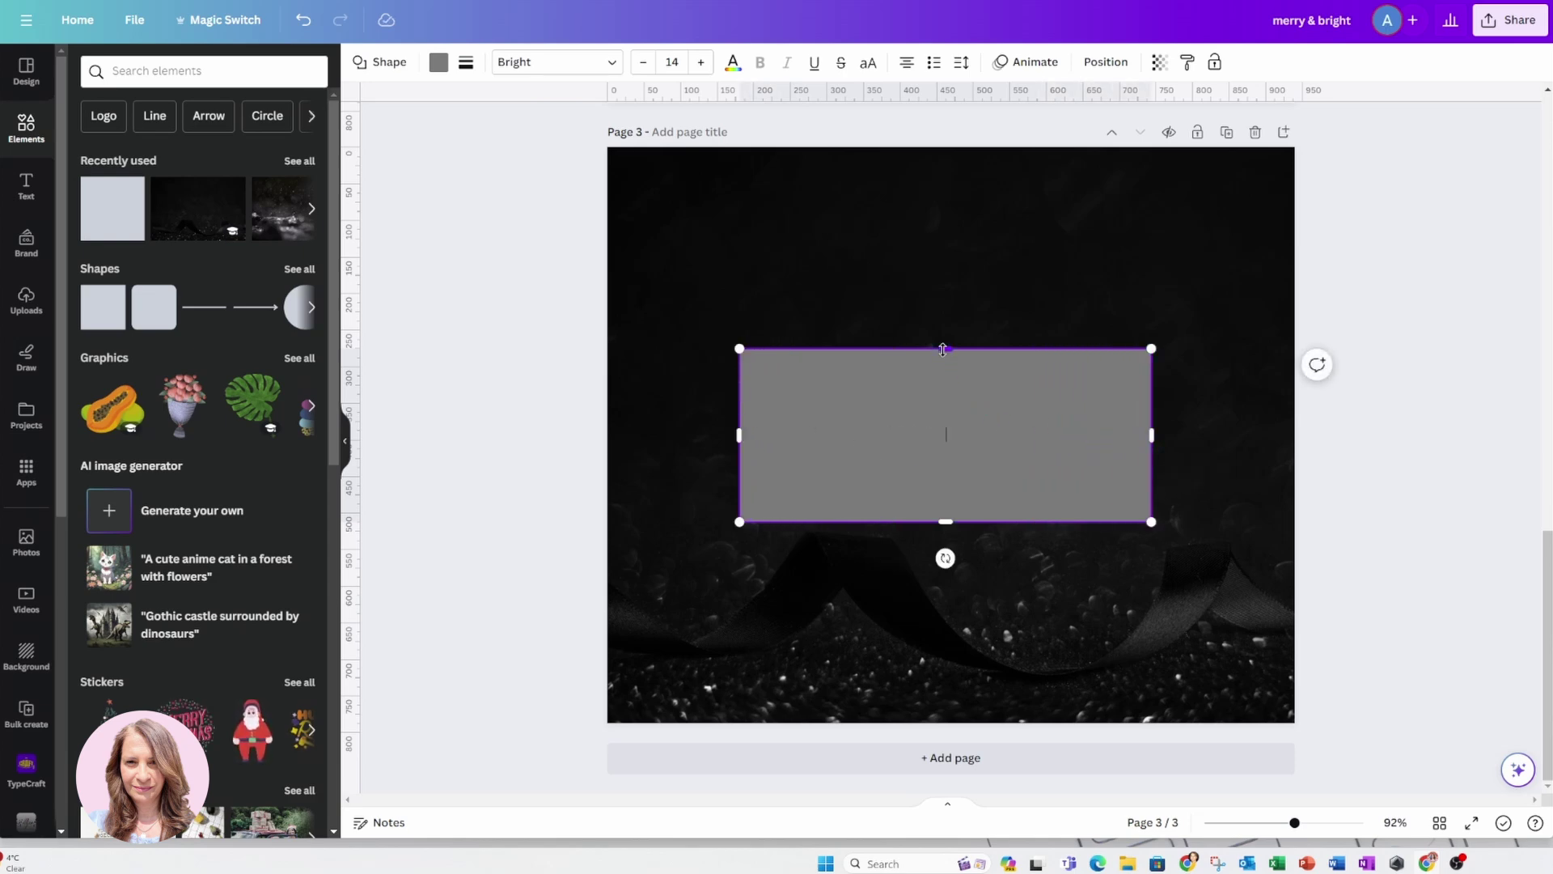
drag(943, 349, 943, 402)
drag(943, 521, 945, 488)
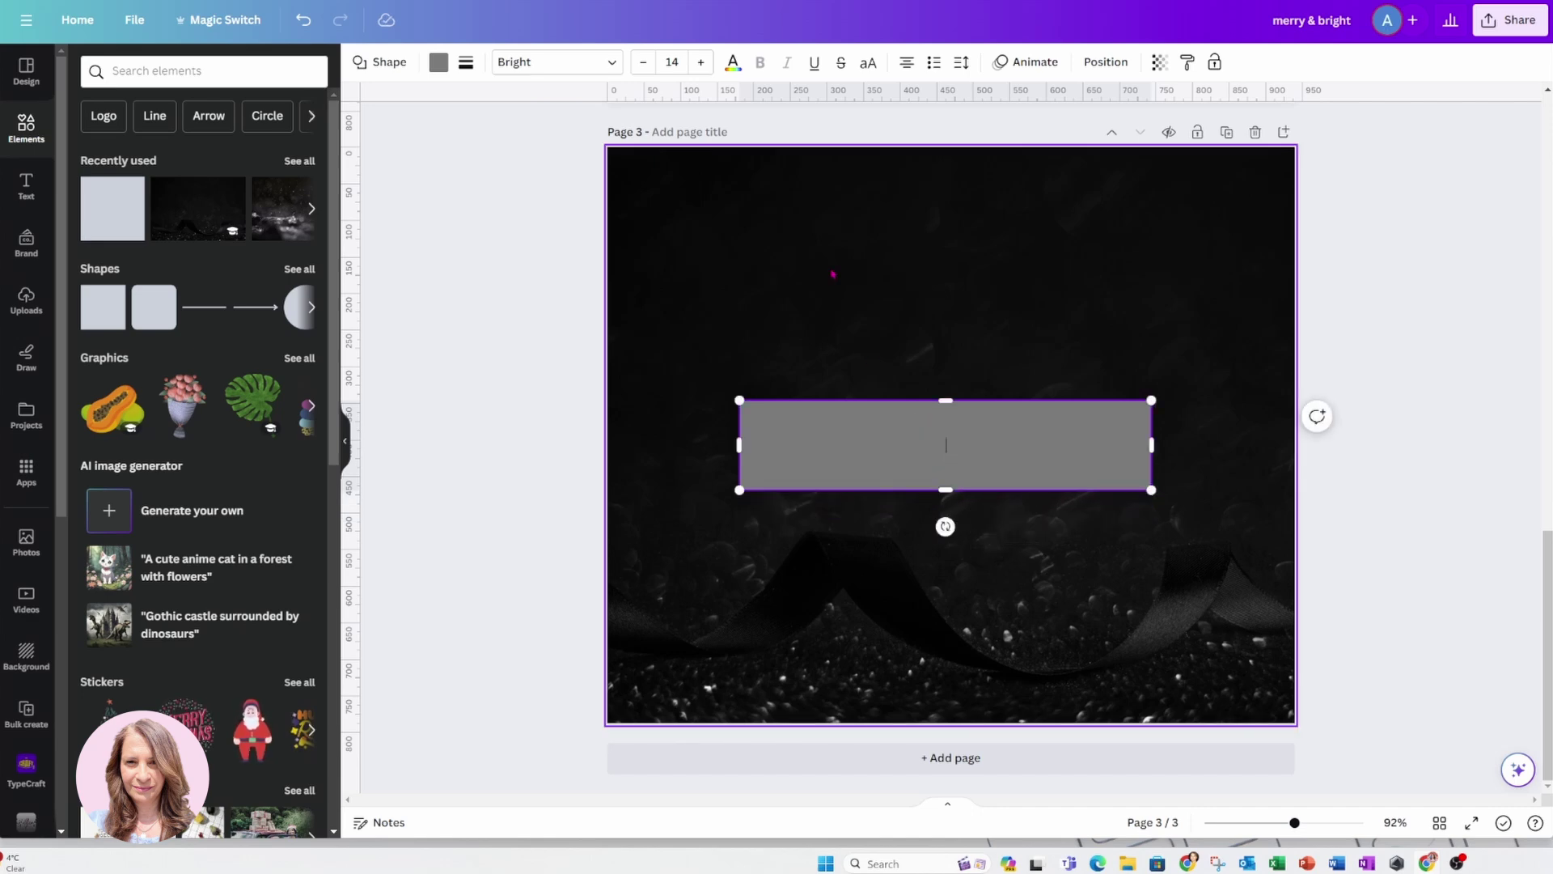
click(438, 63)
click(299, 672)
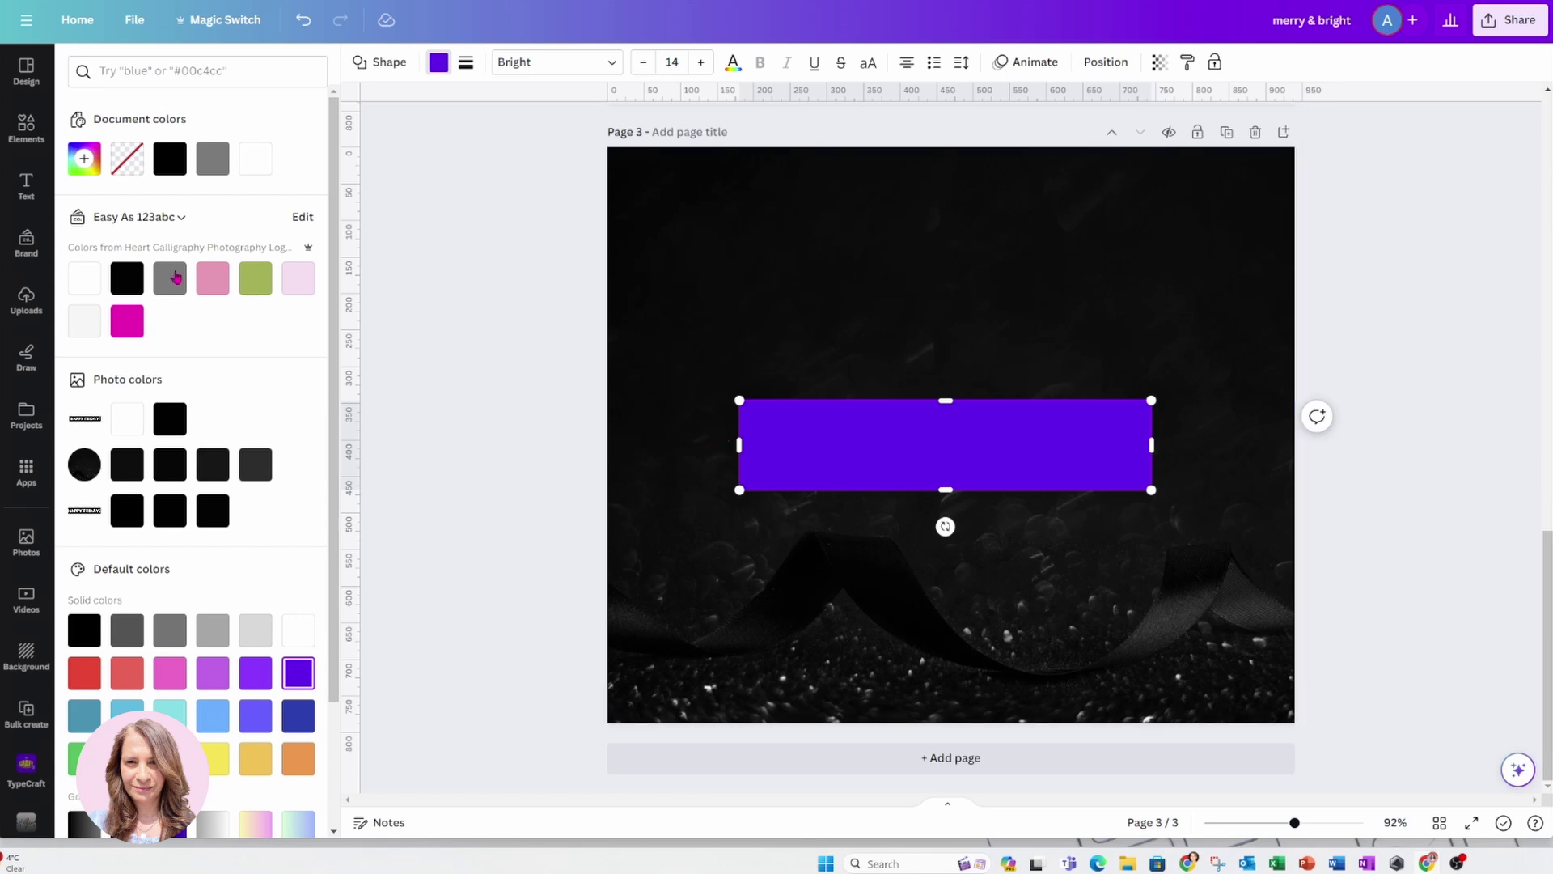
click(35, 137)
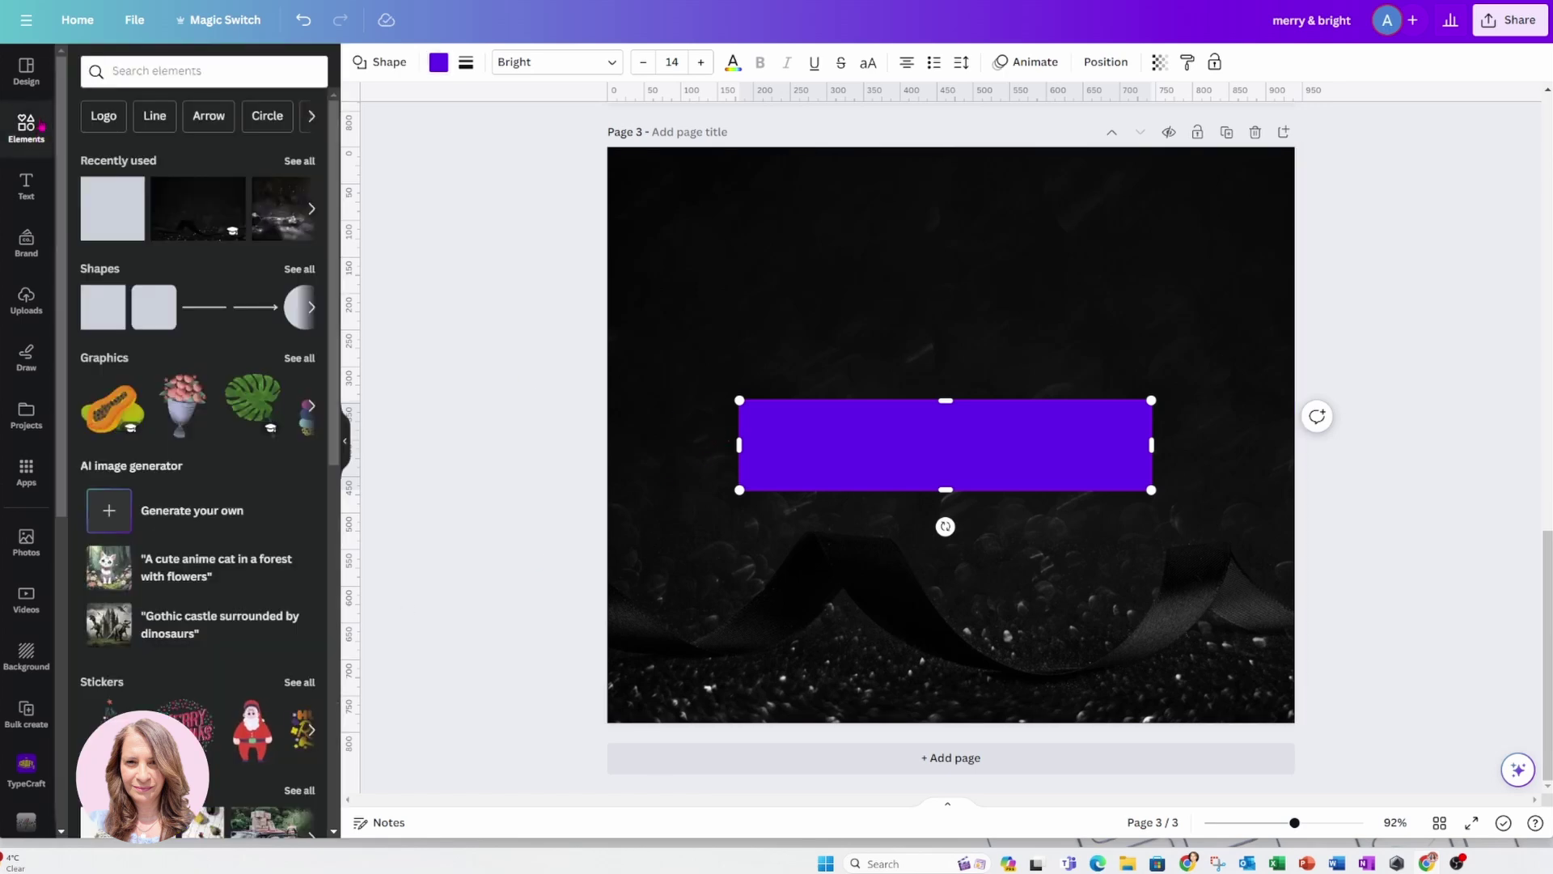
Search Elements for 'labels' and add the yellow brush stroke, shrunk and placed above the purple bar
click(184, 69)
text(labels)
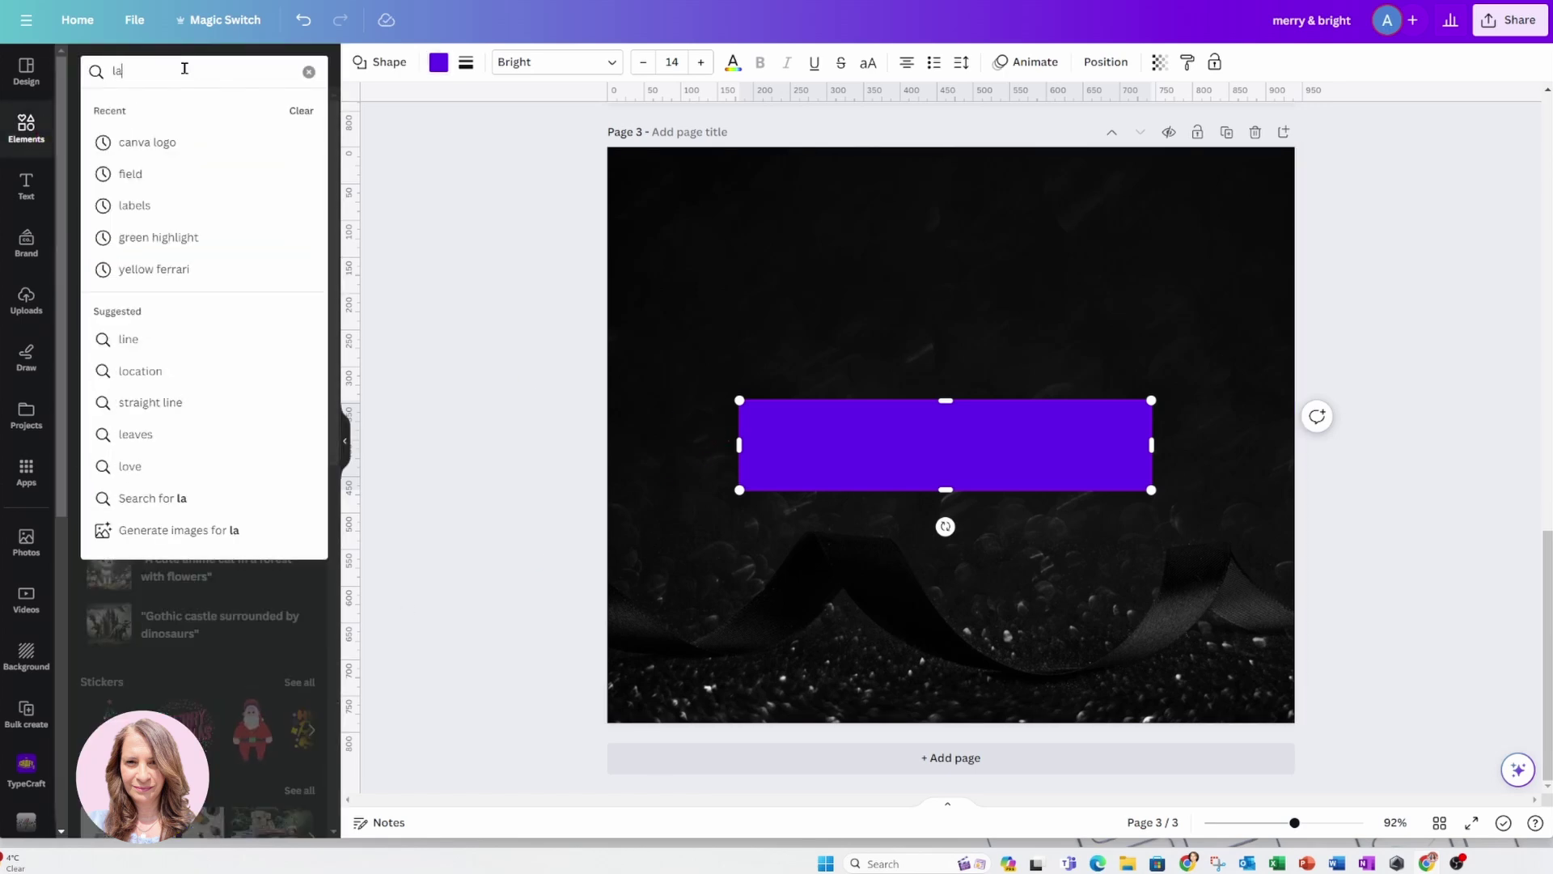
key(Return)
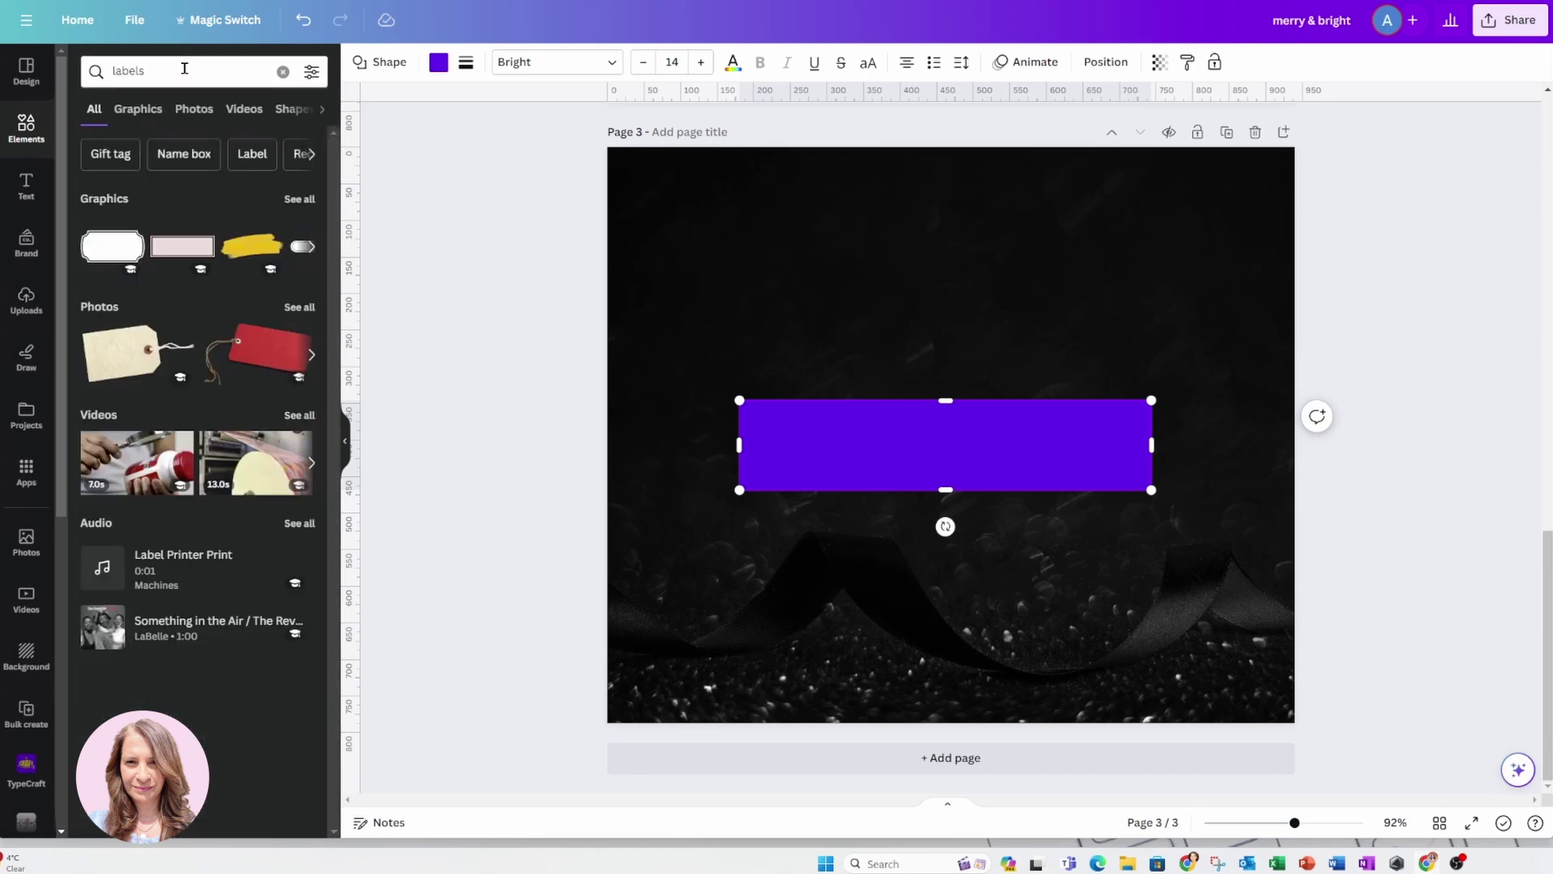
click(252, 246)
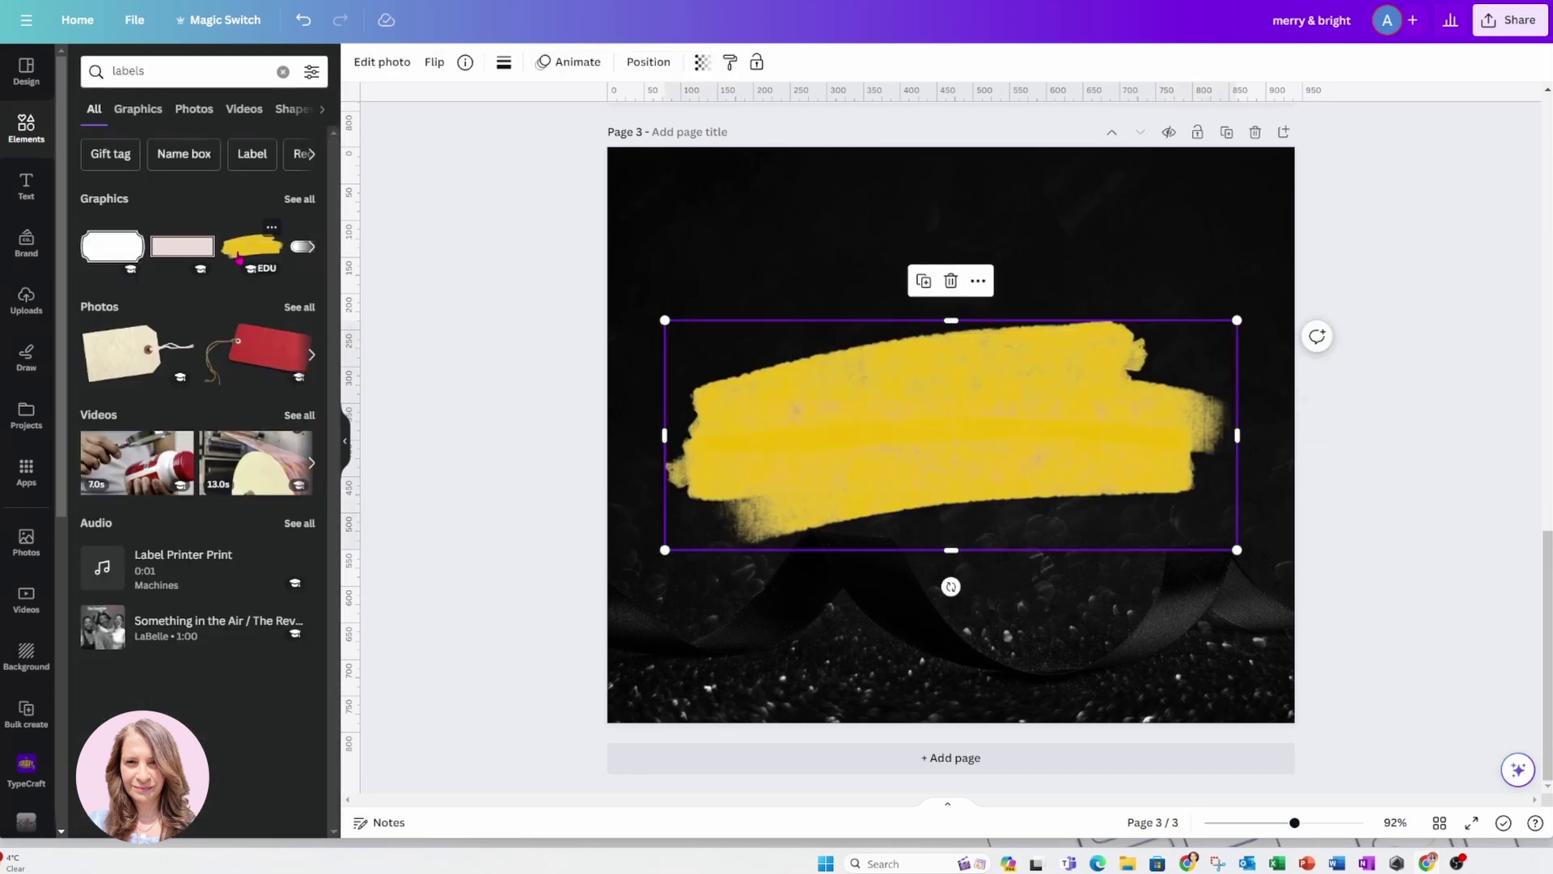
drag(1237, 320, 1040, 400)
drag(762, 450, 875, 256)
Layer the purple rectangle beneath HAPPY FRIDAY! and nudge the text image slightly down
click(816, 442)
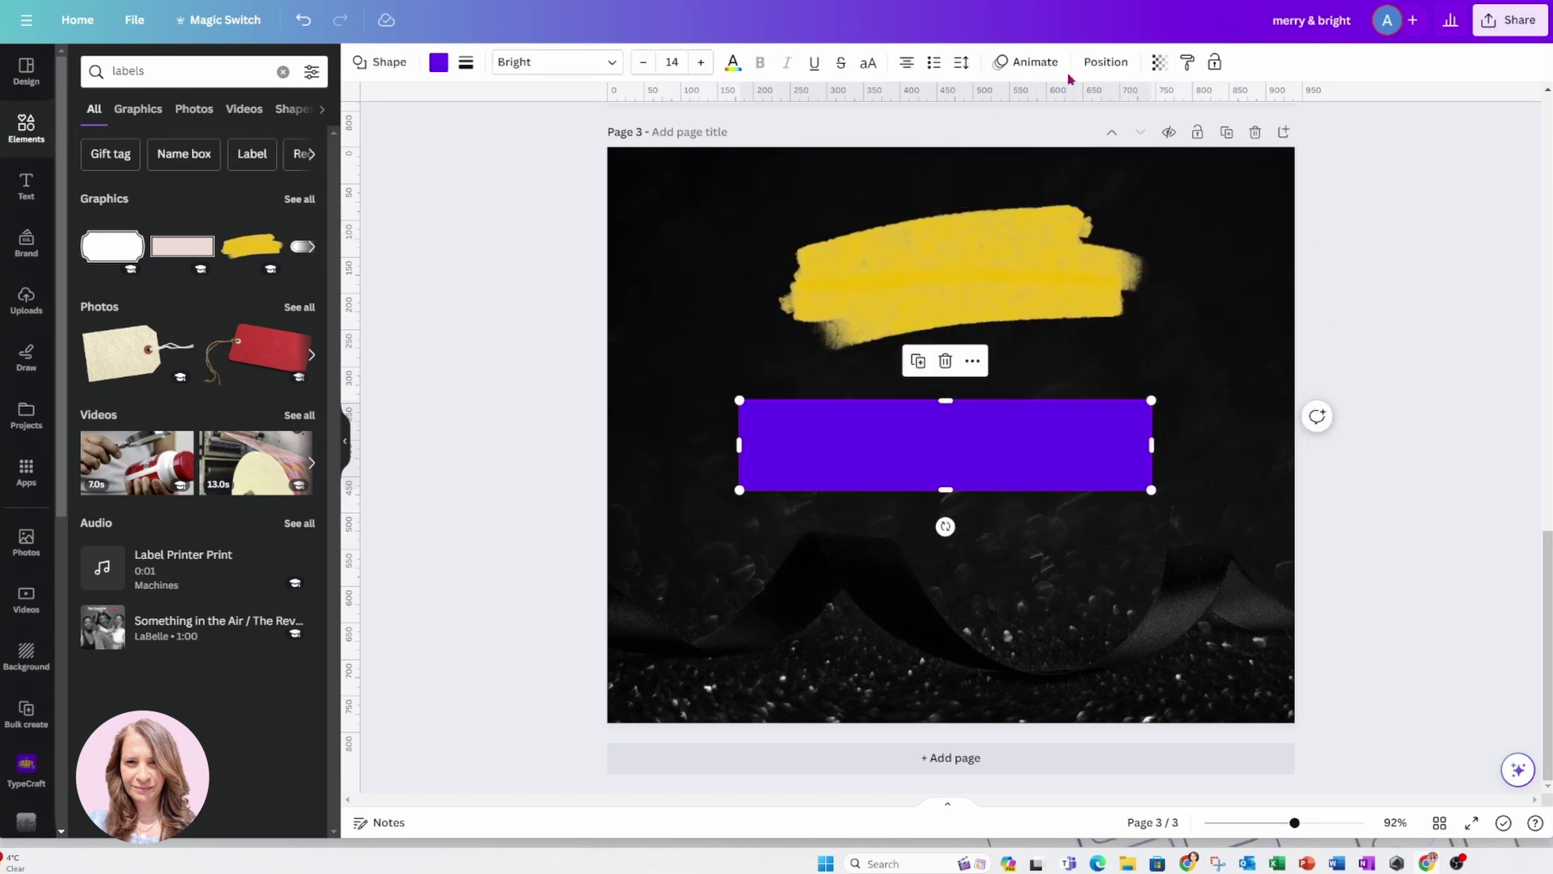
click(1105, 62)
drag(226, 222, 228, 289)
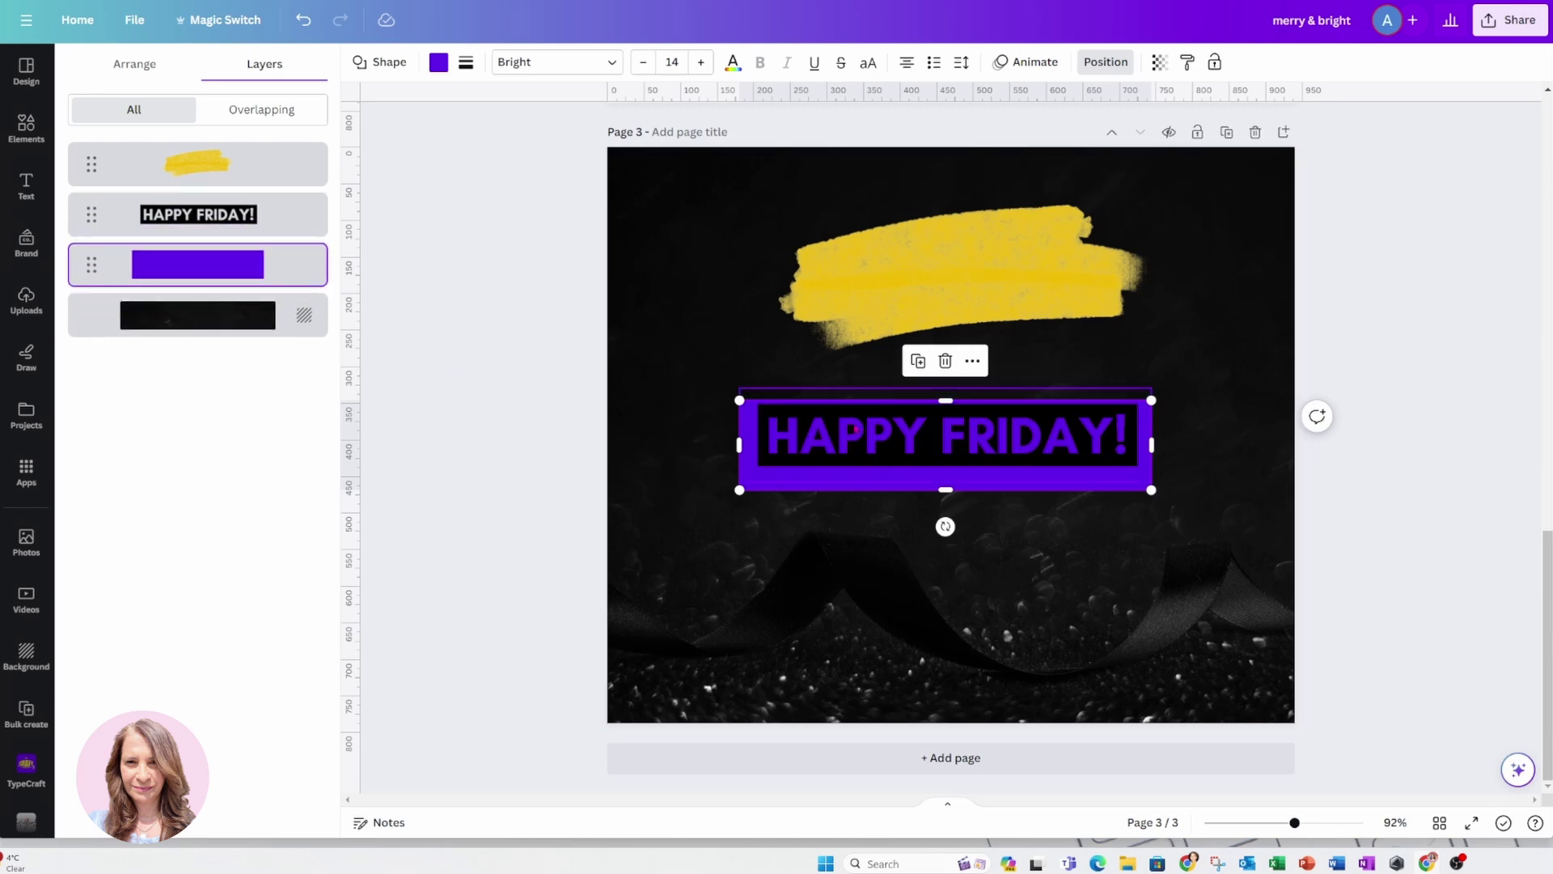
click(855, 429)
key(shift+Down)
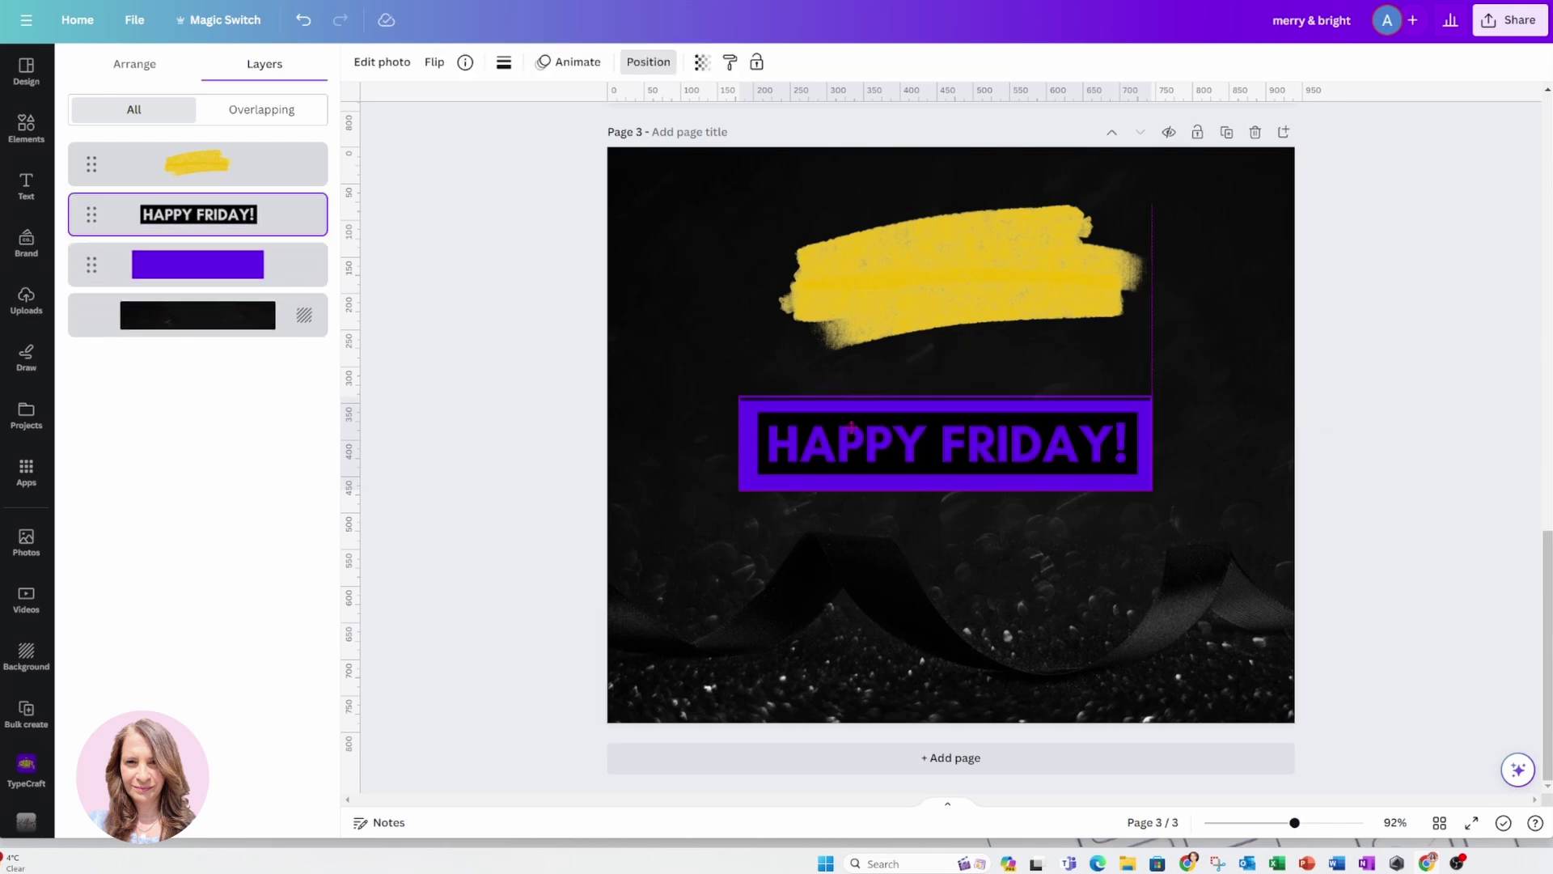
Select text and rectangle together, stretch them to full page width, and move them up slightly
click(703, 458)
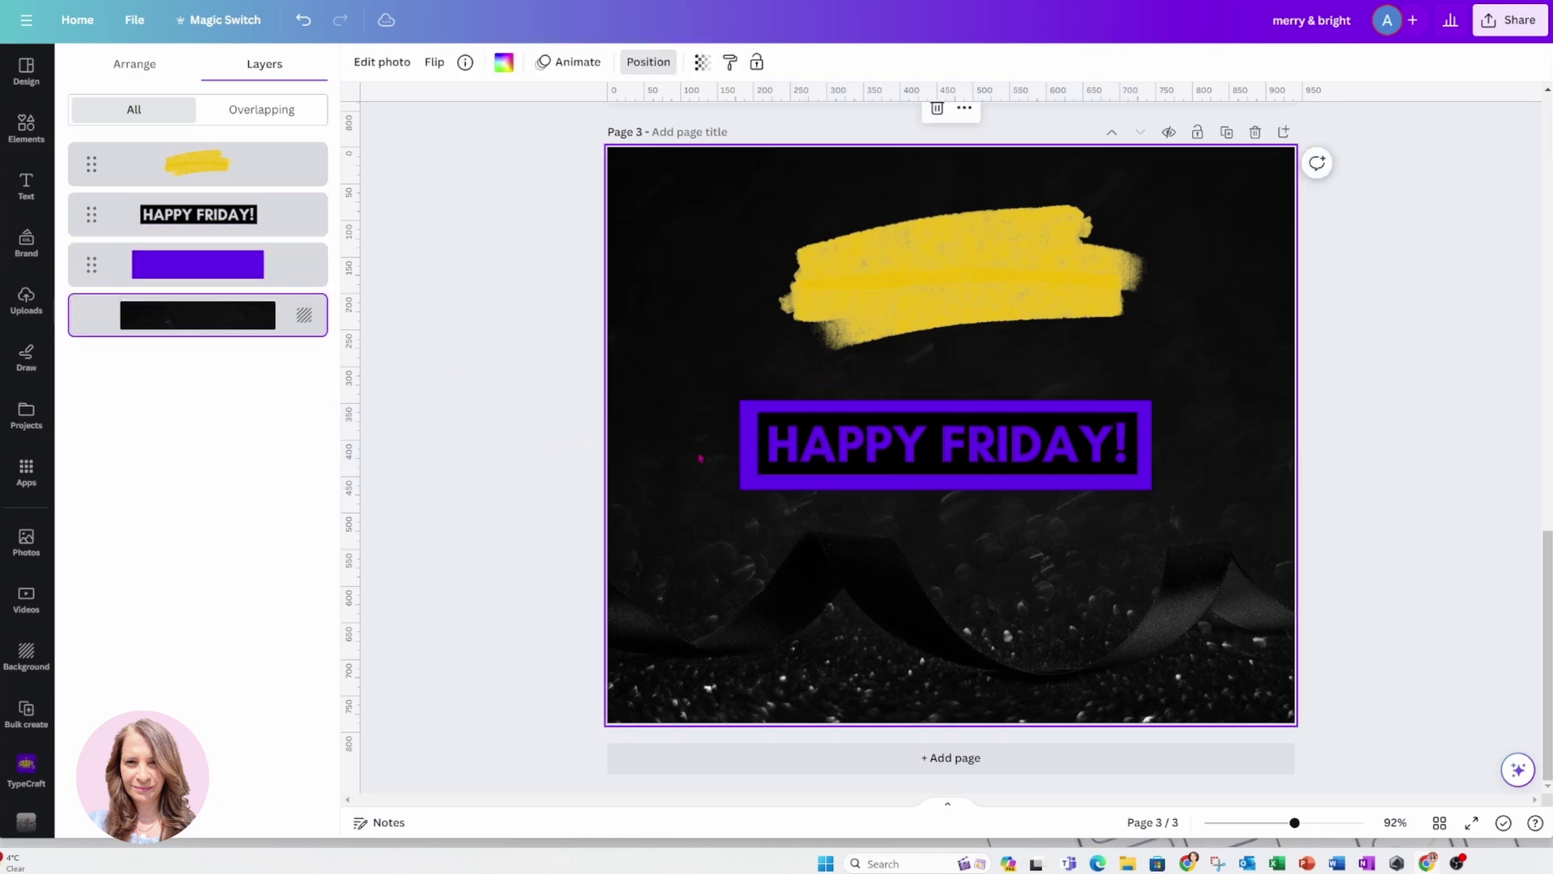
drag(685, 426, 756, 477)
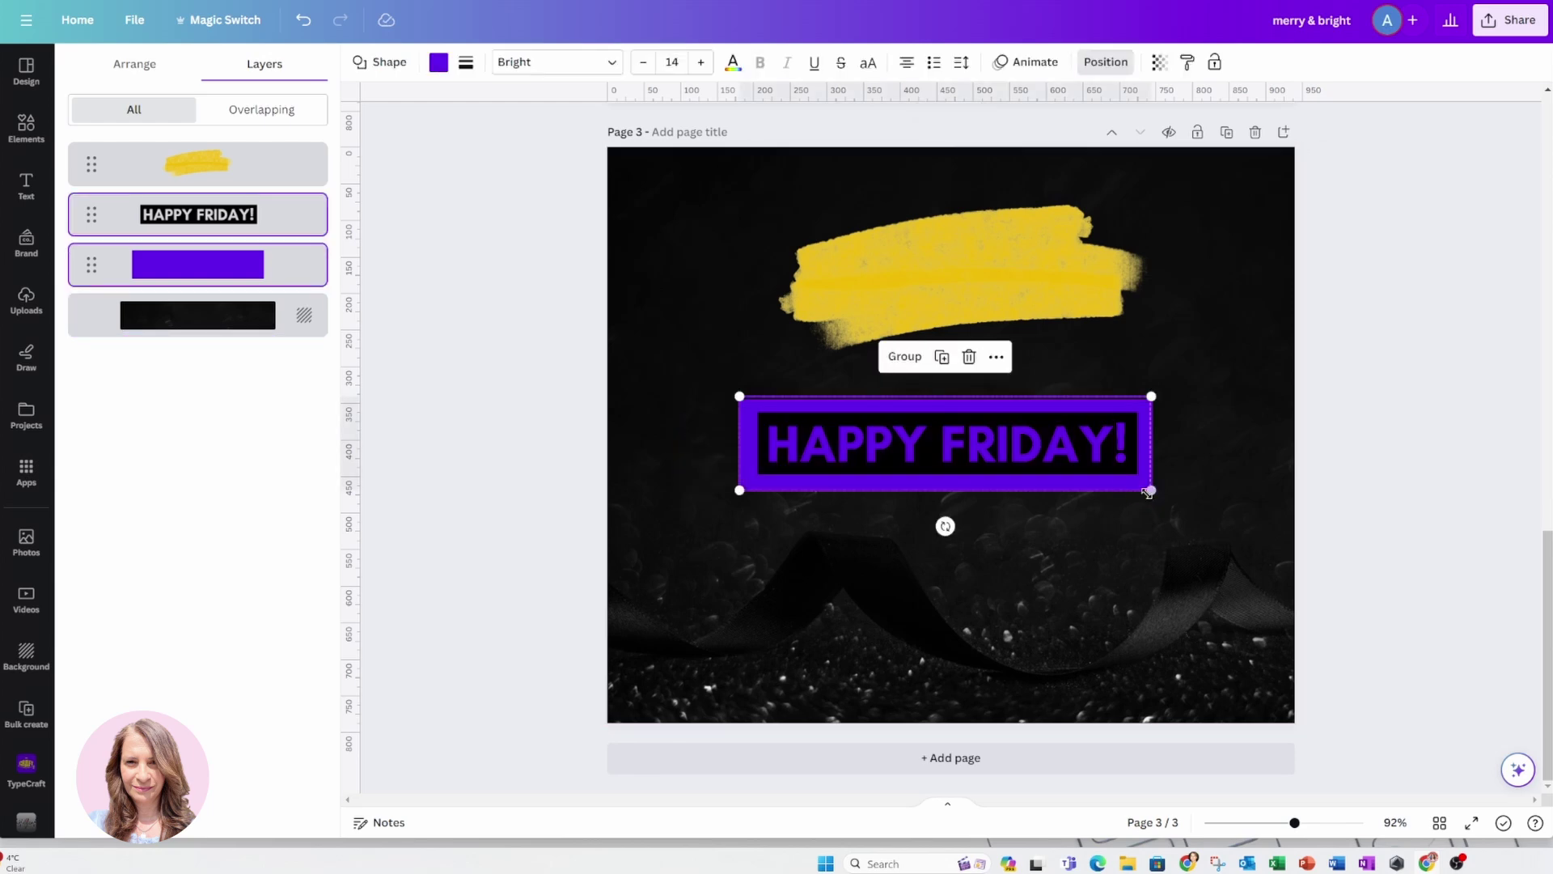
drag(1151, 490, 1294, 522)
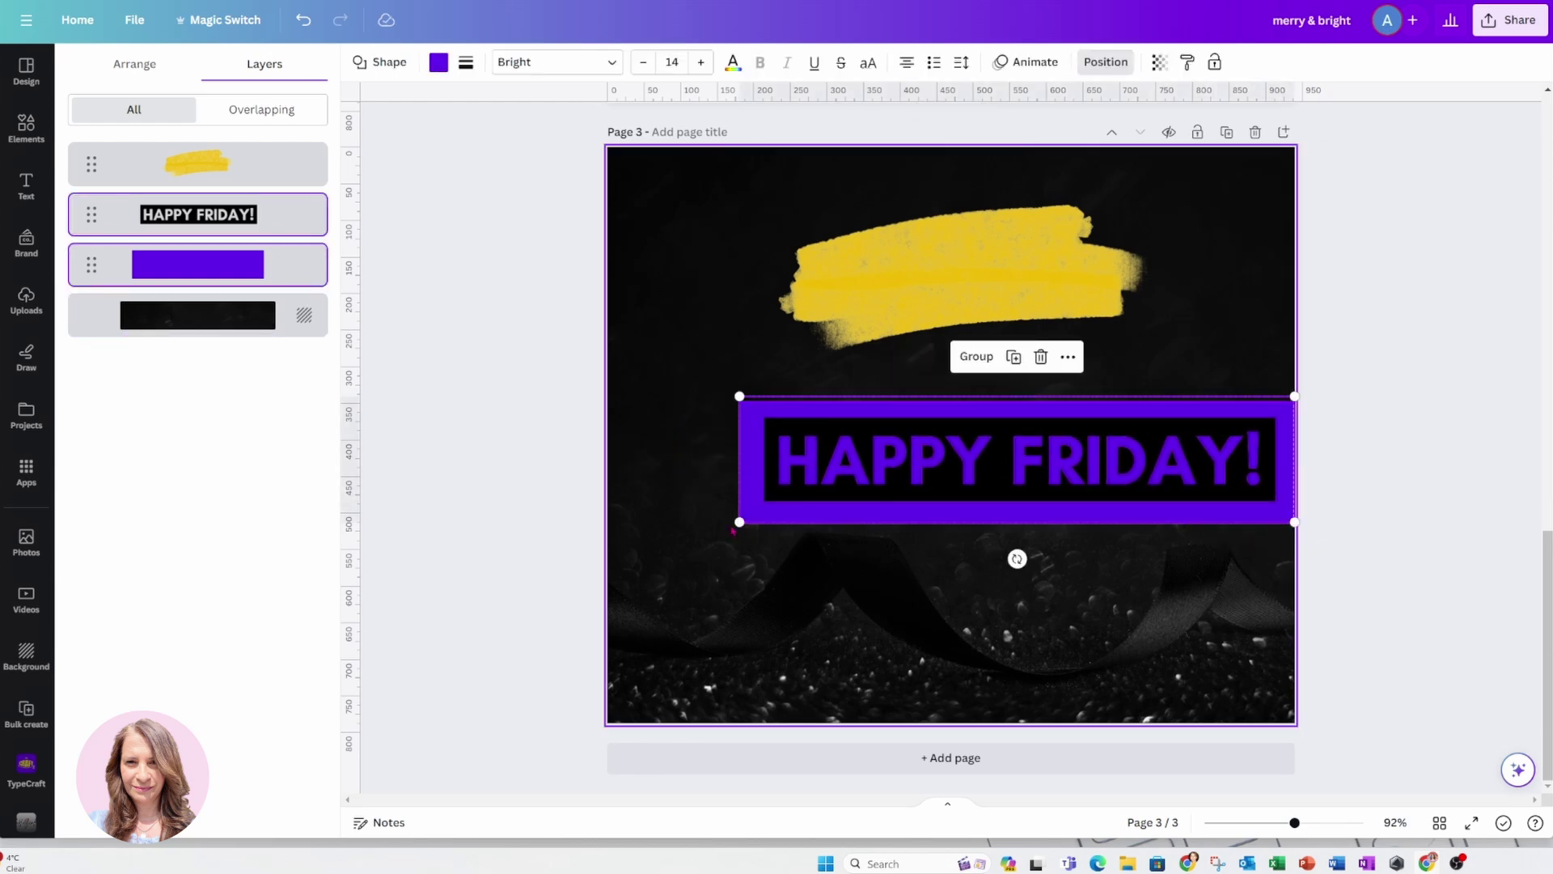
drag(739, 521, 608, 552)
drag(826, 505, 803, 482)
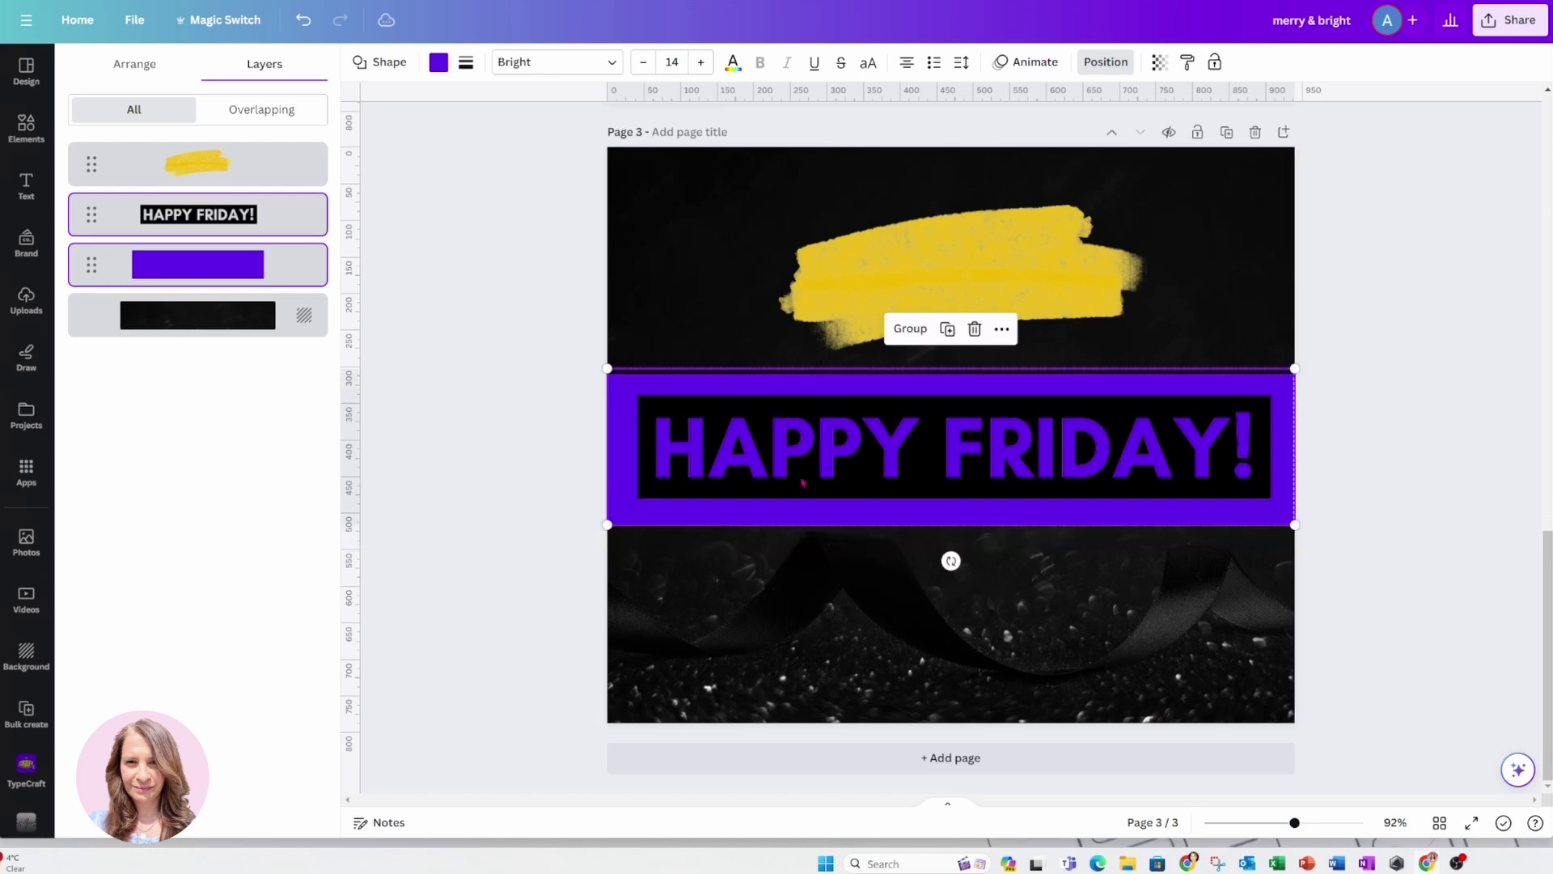
click(511, 470)
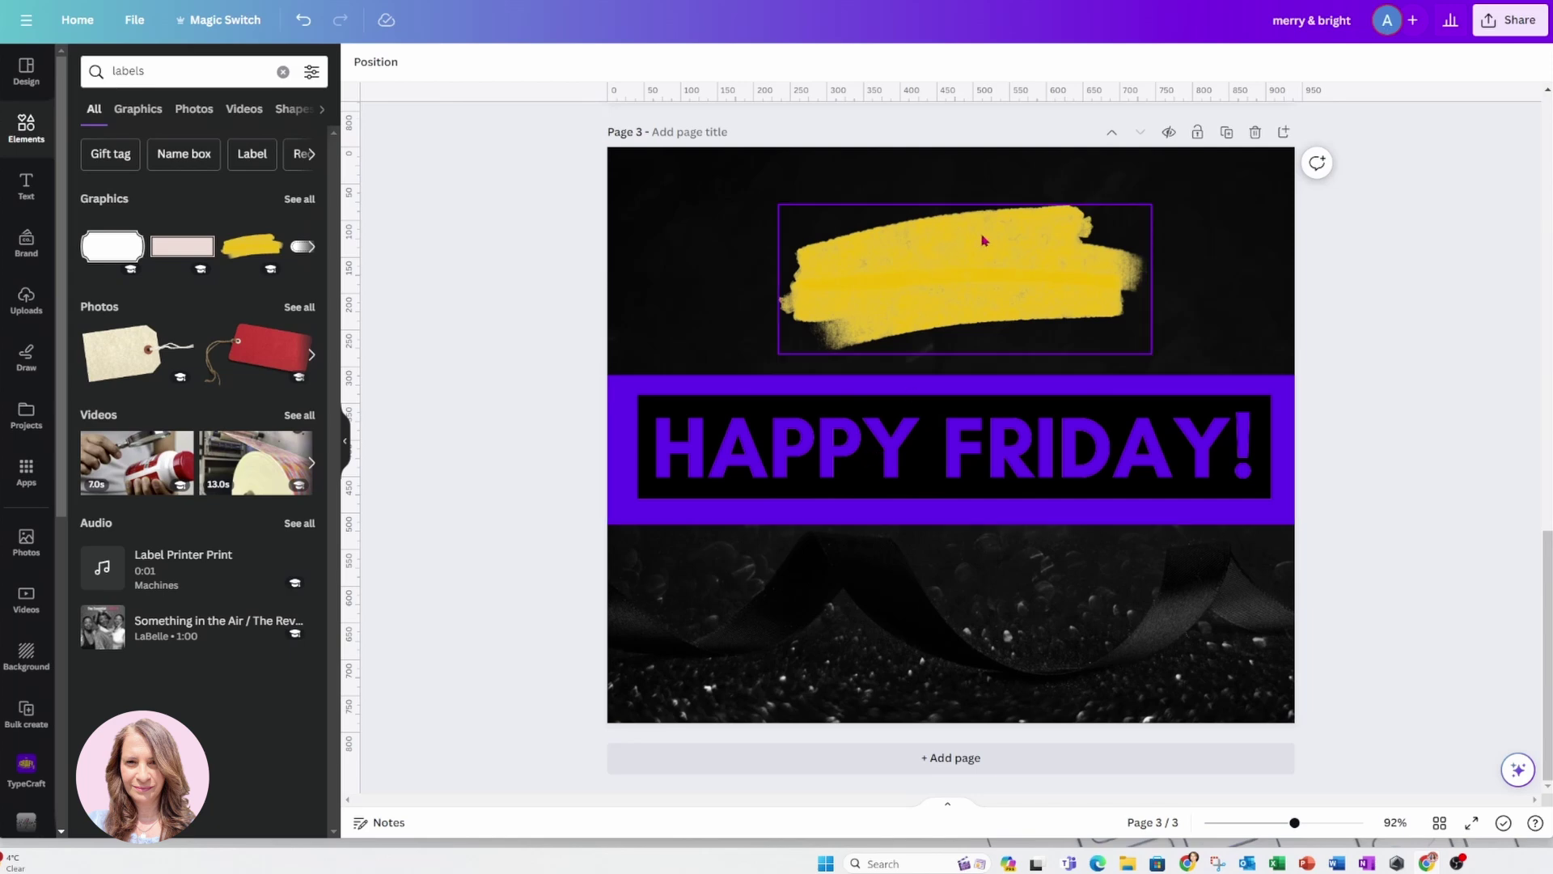
Move and enlarge the yellow brush stroke over the banner, then layer it behind HAPPY FRIDAY!
mouse_move(999, 231)
mouse_down()
mouse_move(981, 388)
mouse_move(887, 393)
mouse_move(833, 418)
mouse_up()
mouse_move(989, 394)
mouse_down()
mouse_move(1246, 292)
mouse_move(987, 433)
mouse_move(1016, 458)
mouse_up()
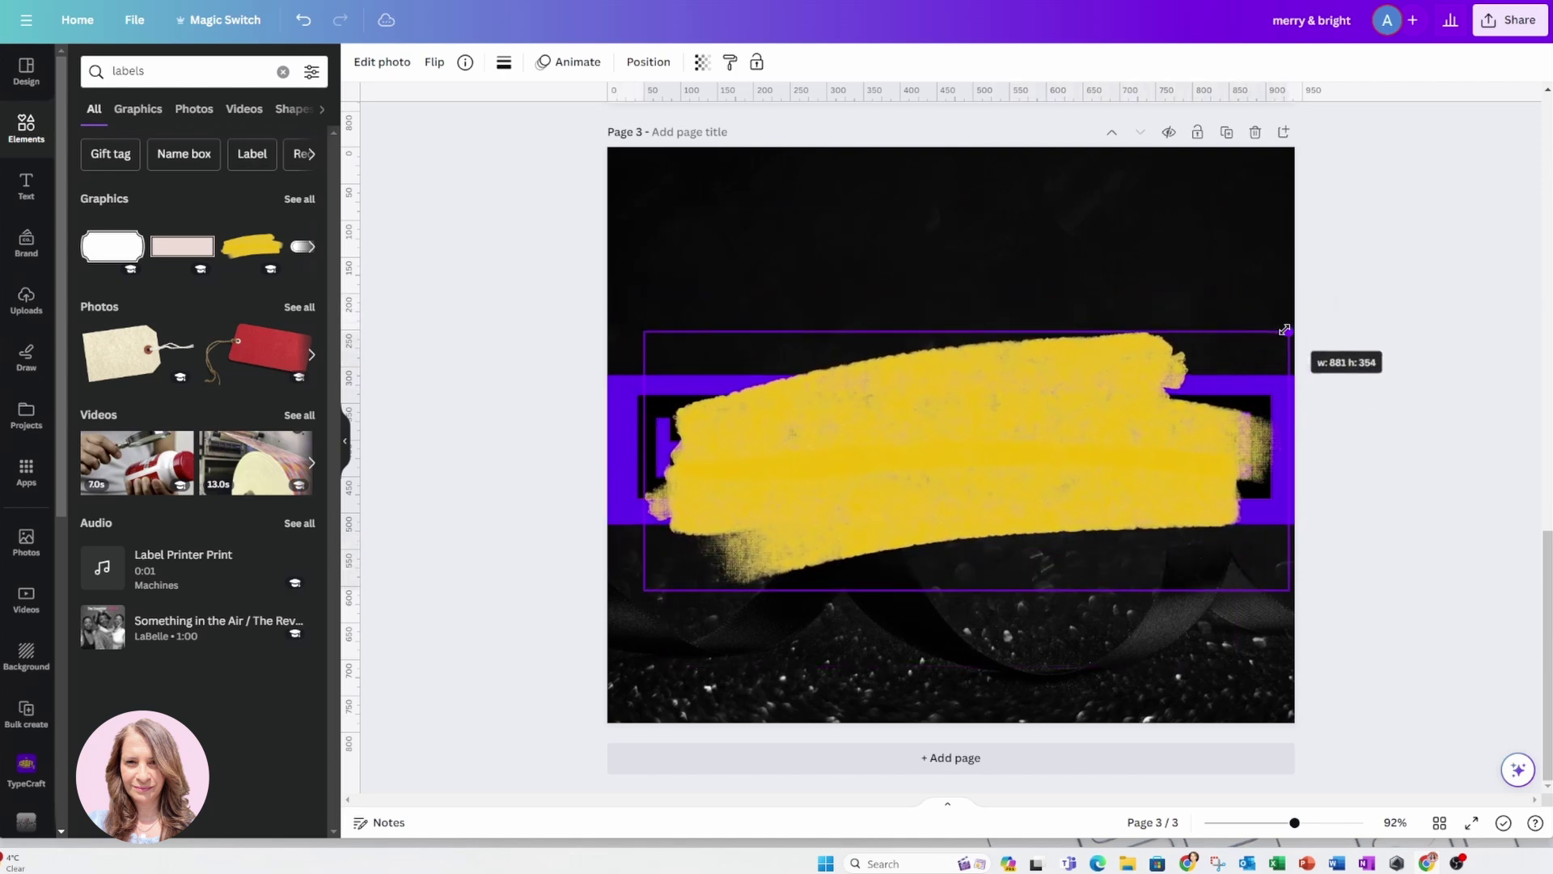
mouse_move(644, 590)
mouse_down()
mouse_move(602, 599)
mouse_move(627, 596)
mouse_up()
click(644, 65)
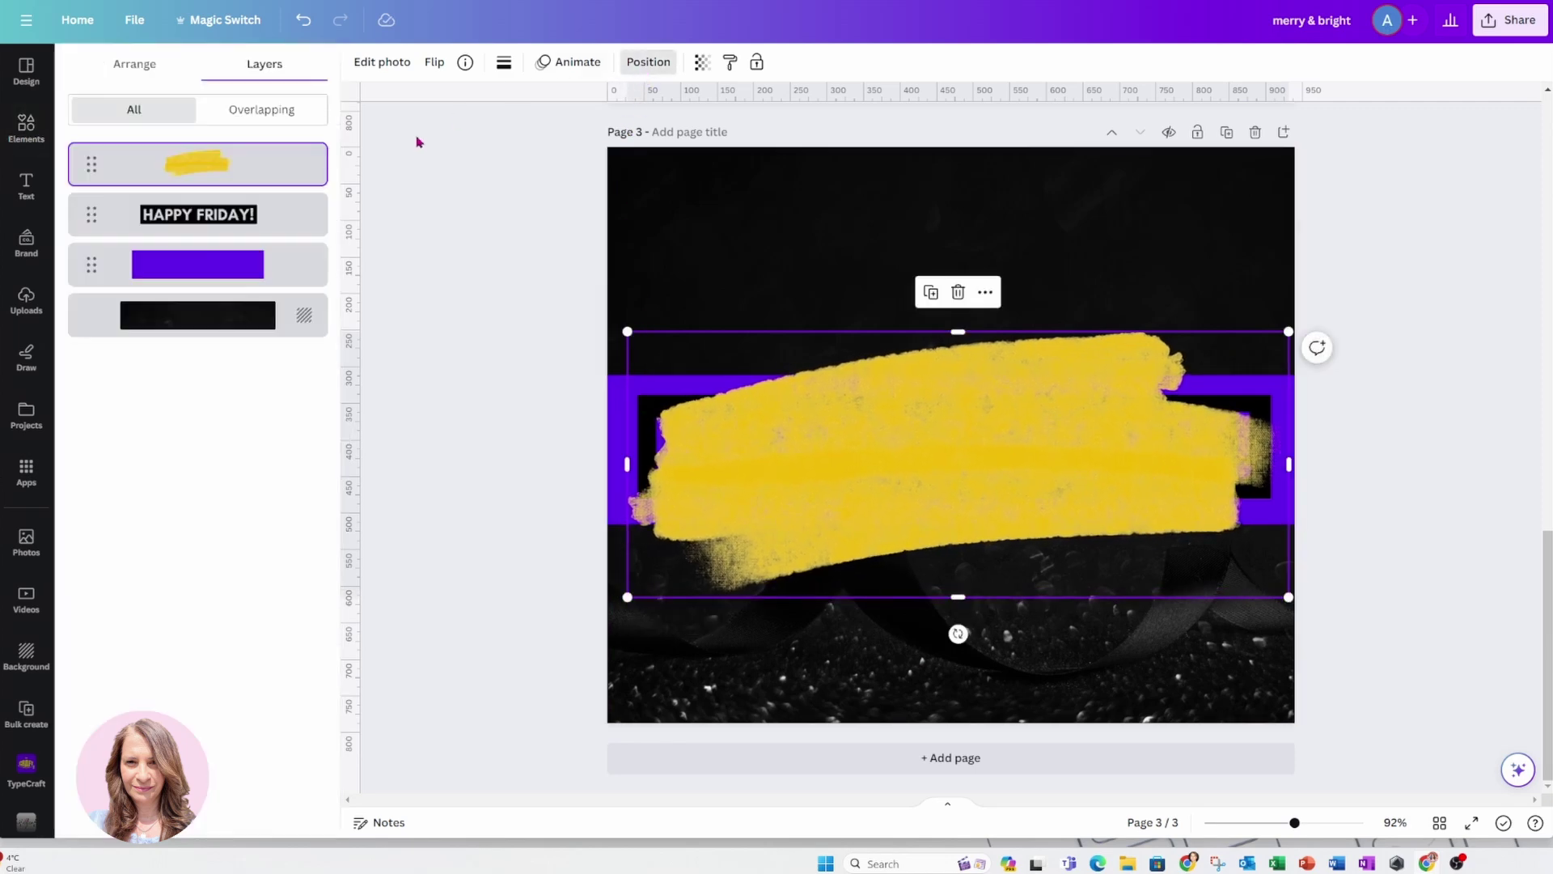
drag(251, 162, 242, 243)
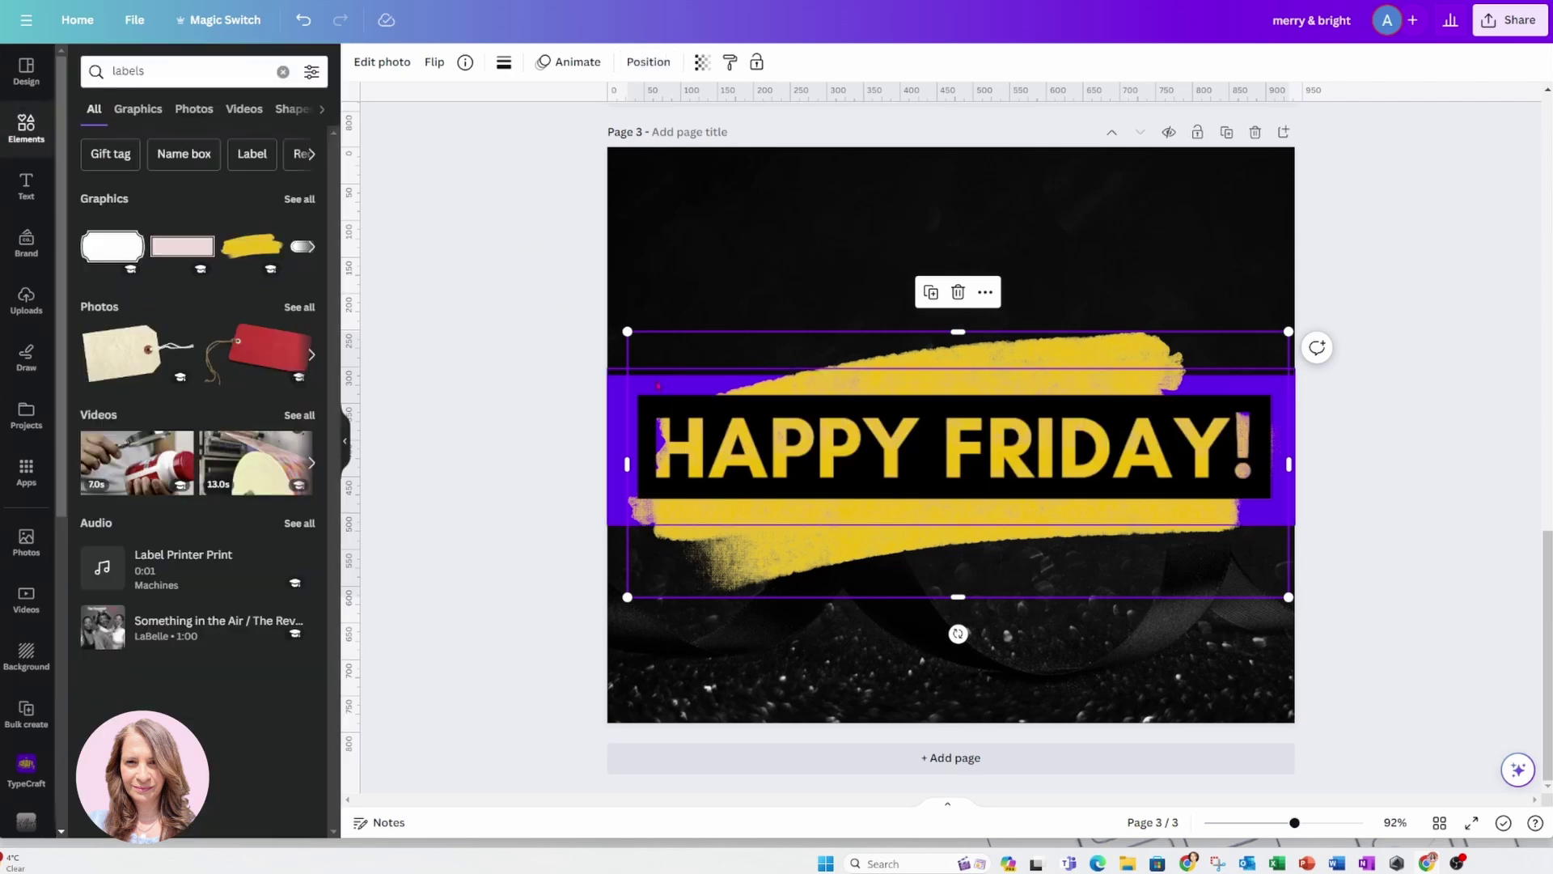
click(547, 392)
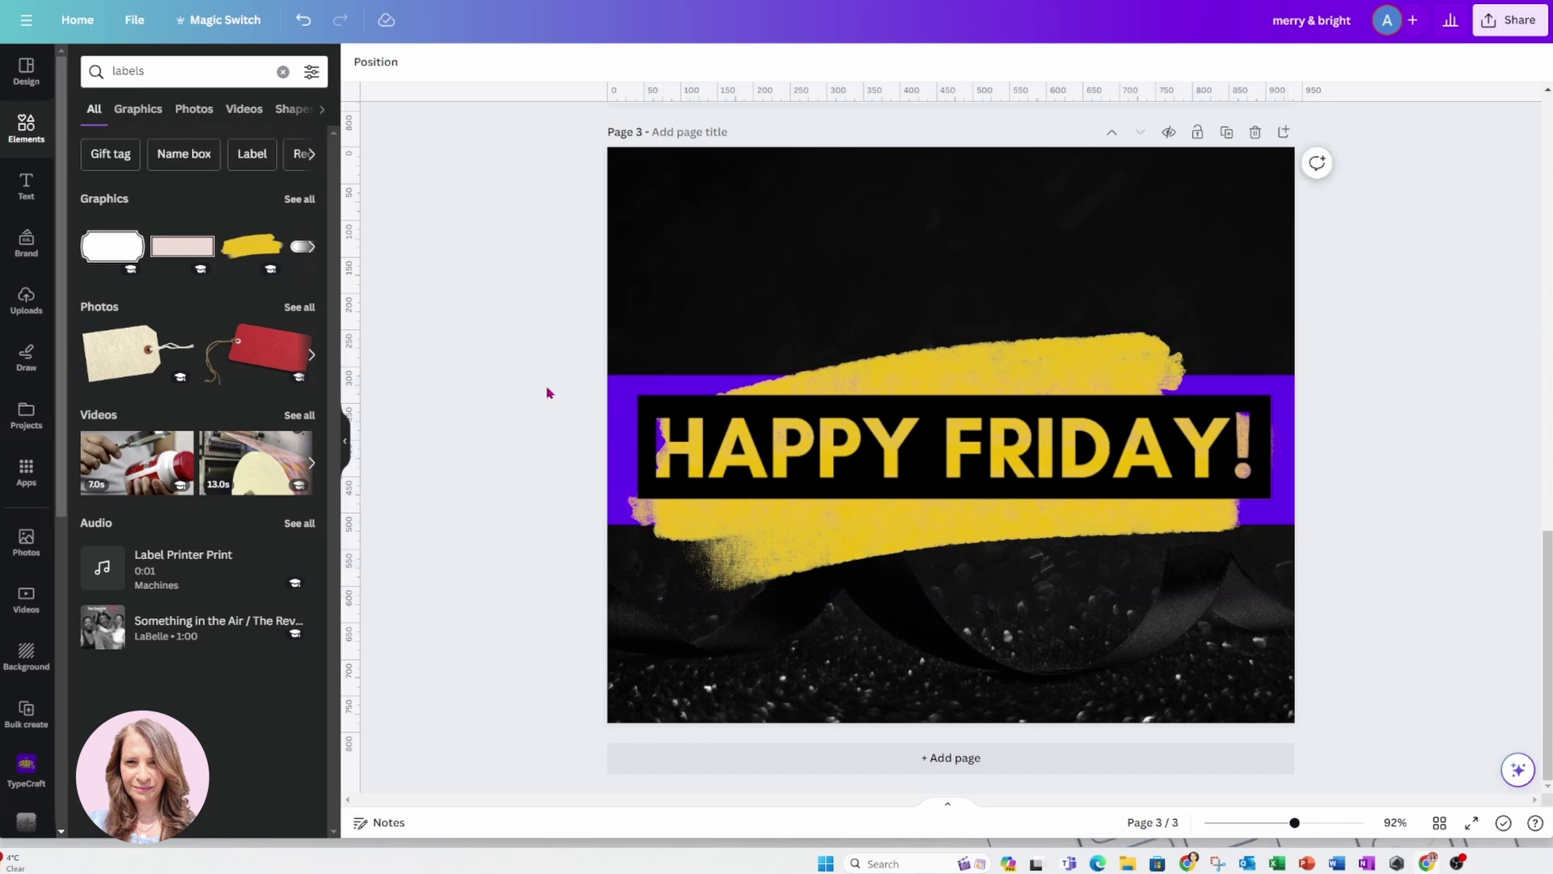
Duplicate page 3 as page 4 and search Elements for 'party' photos
click(1227, 134)
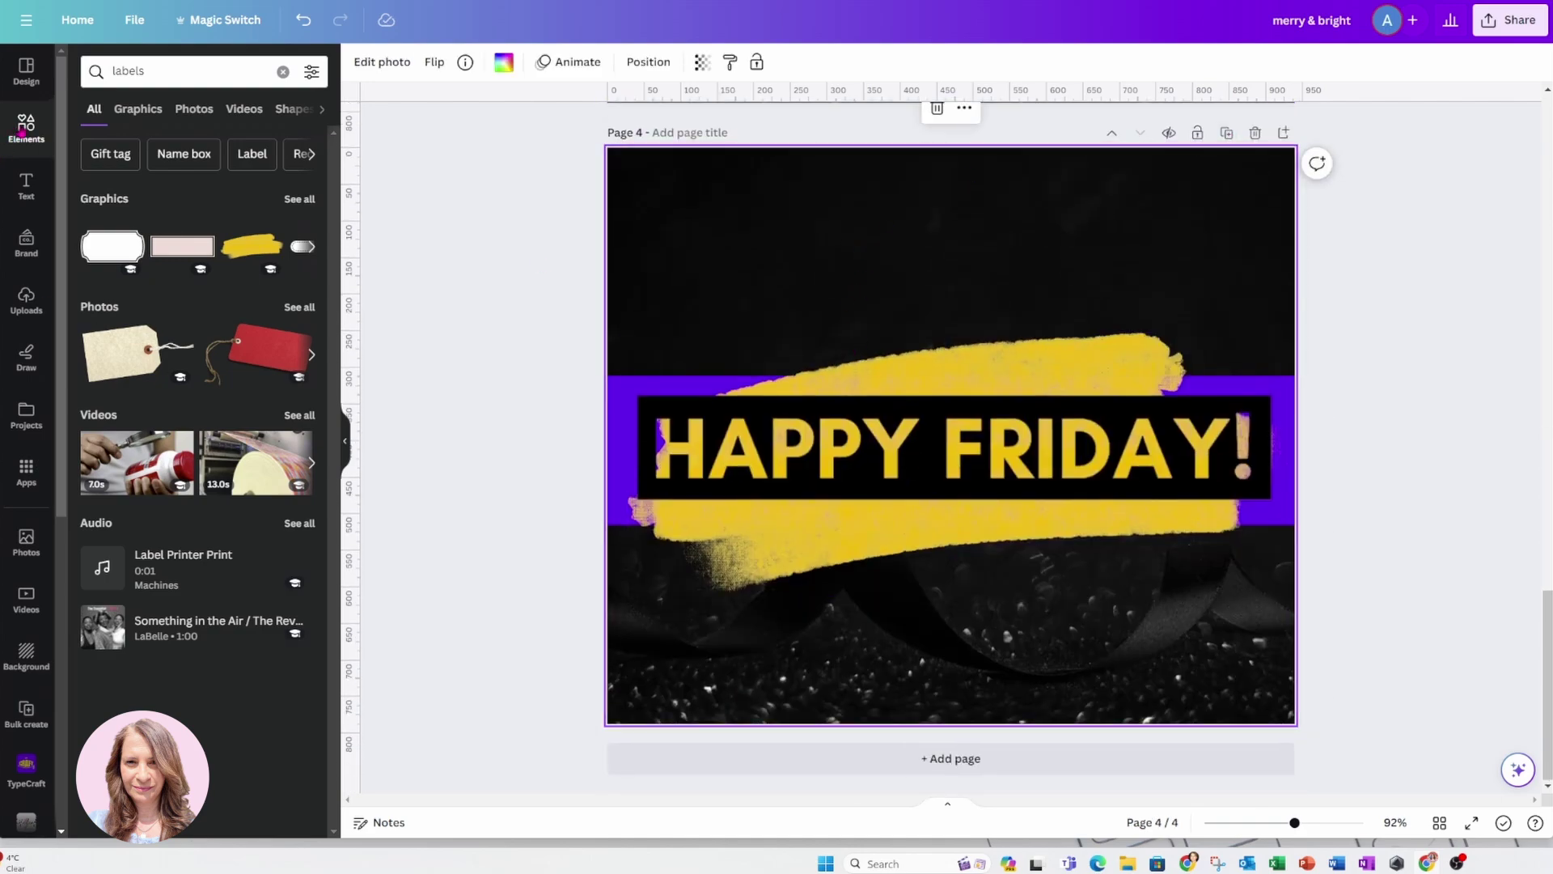
click(24, 127)
click(144, 72)
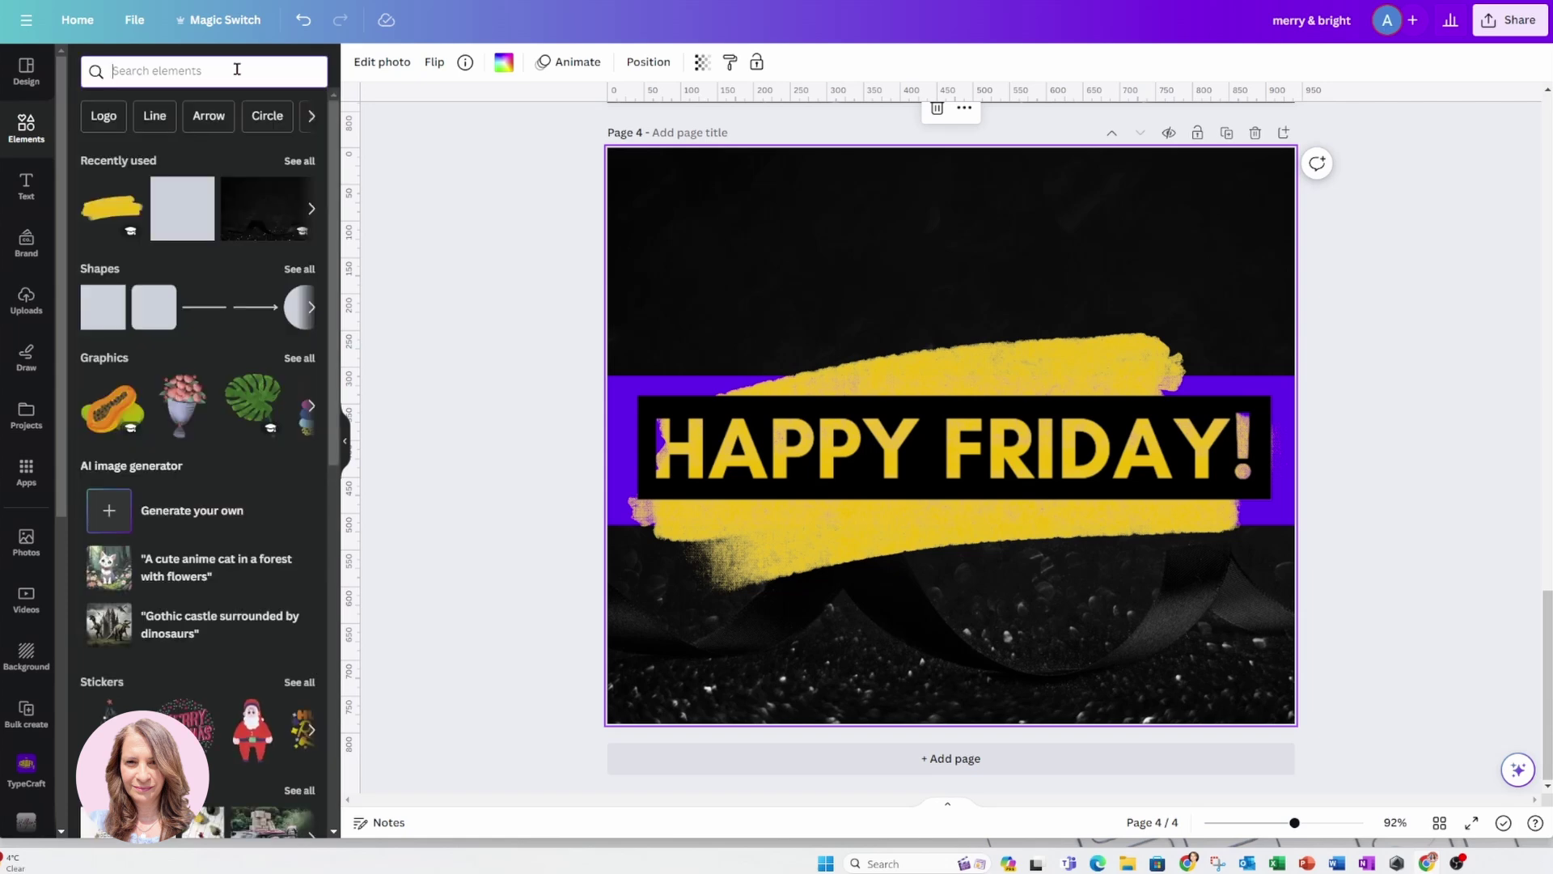
text(party)
key(Return)
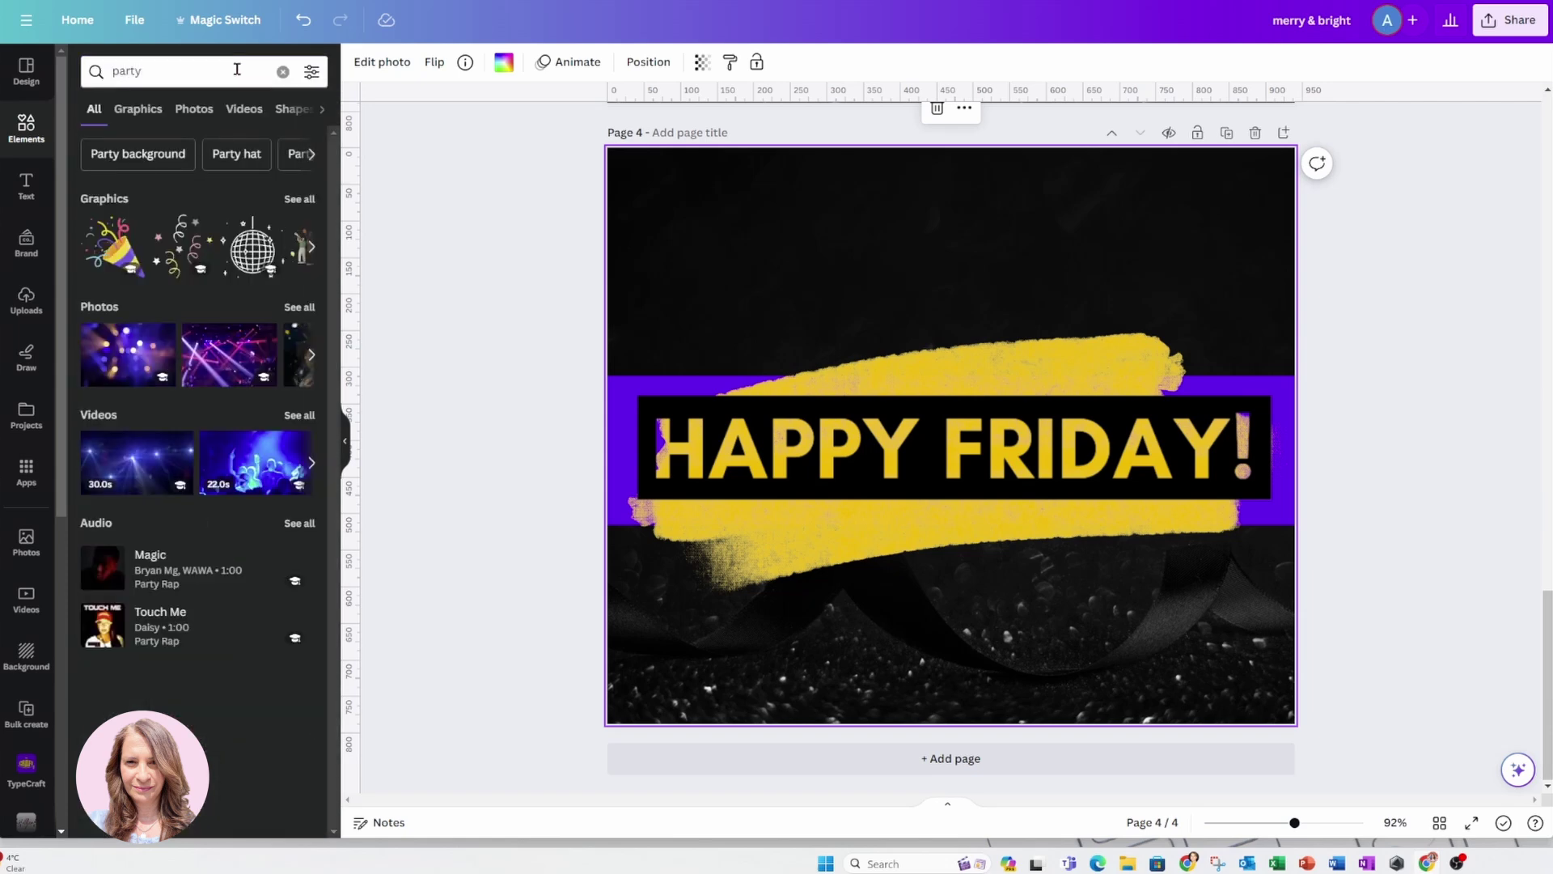
click(311, 311)
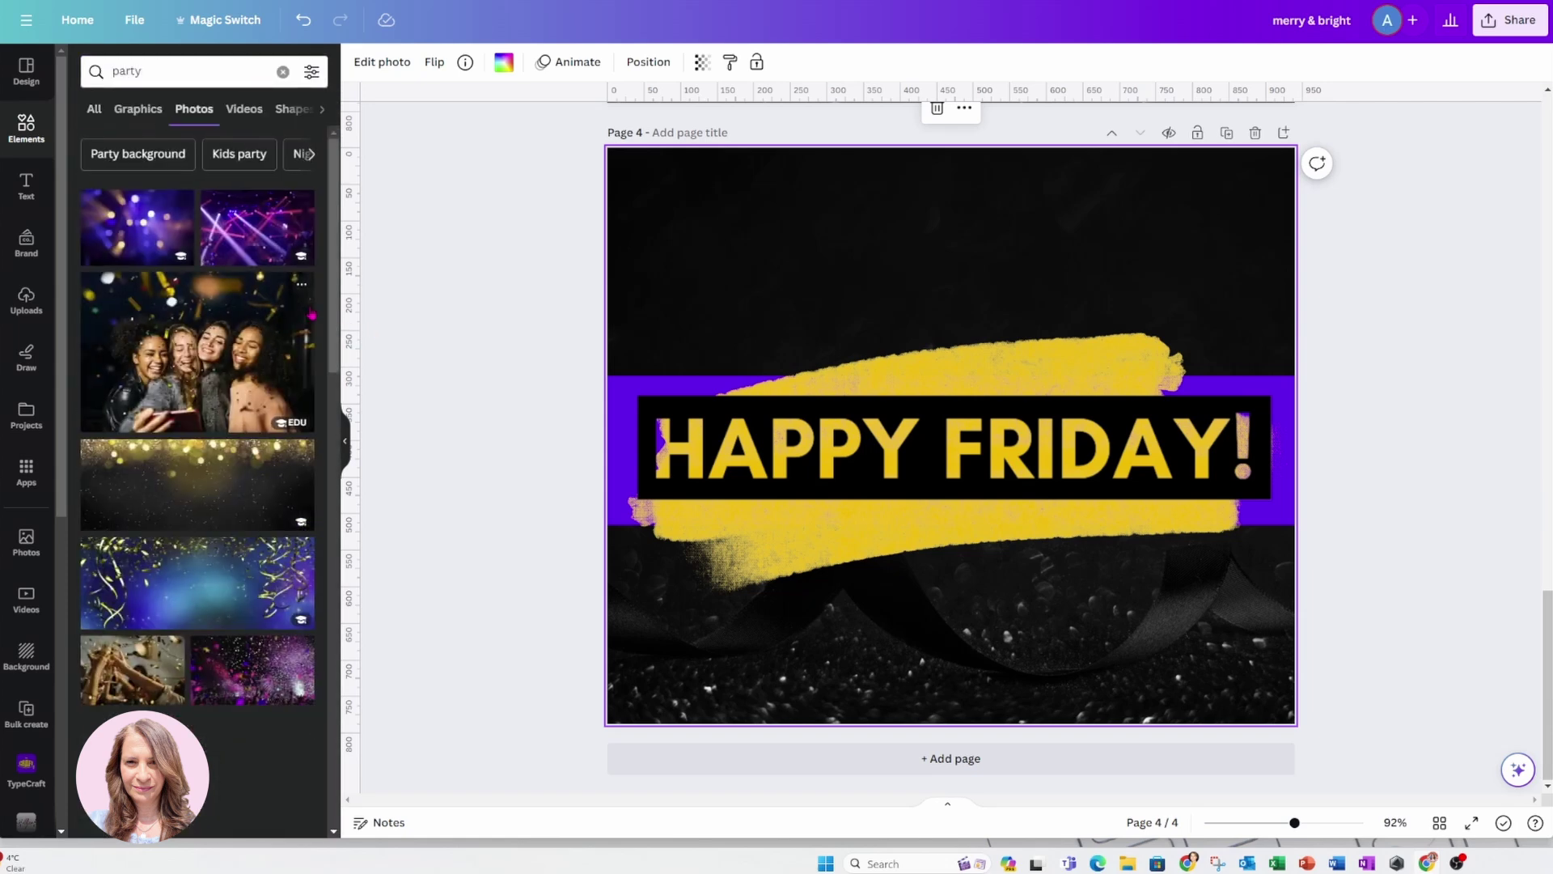
Add the group confetti selfie photo and make it page 4's background
click(215, 362)
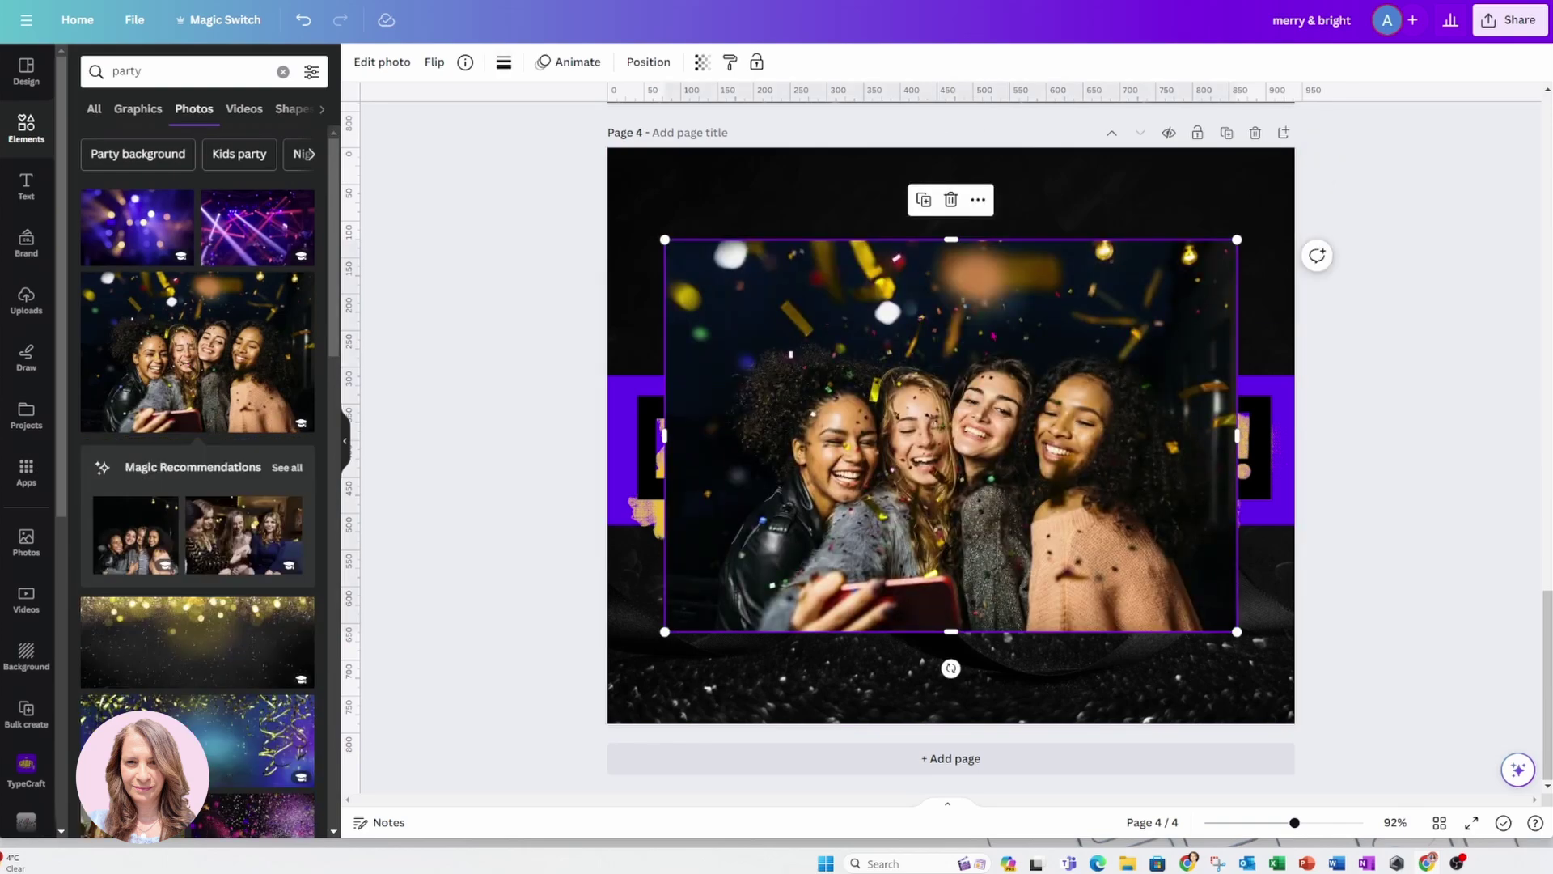
right_click(992, 486)
click(1040, 767)
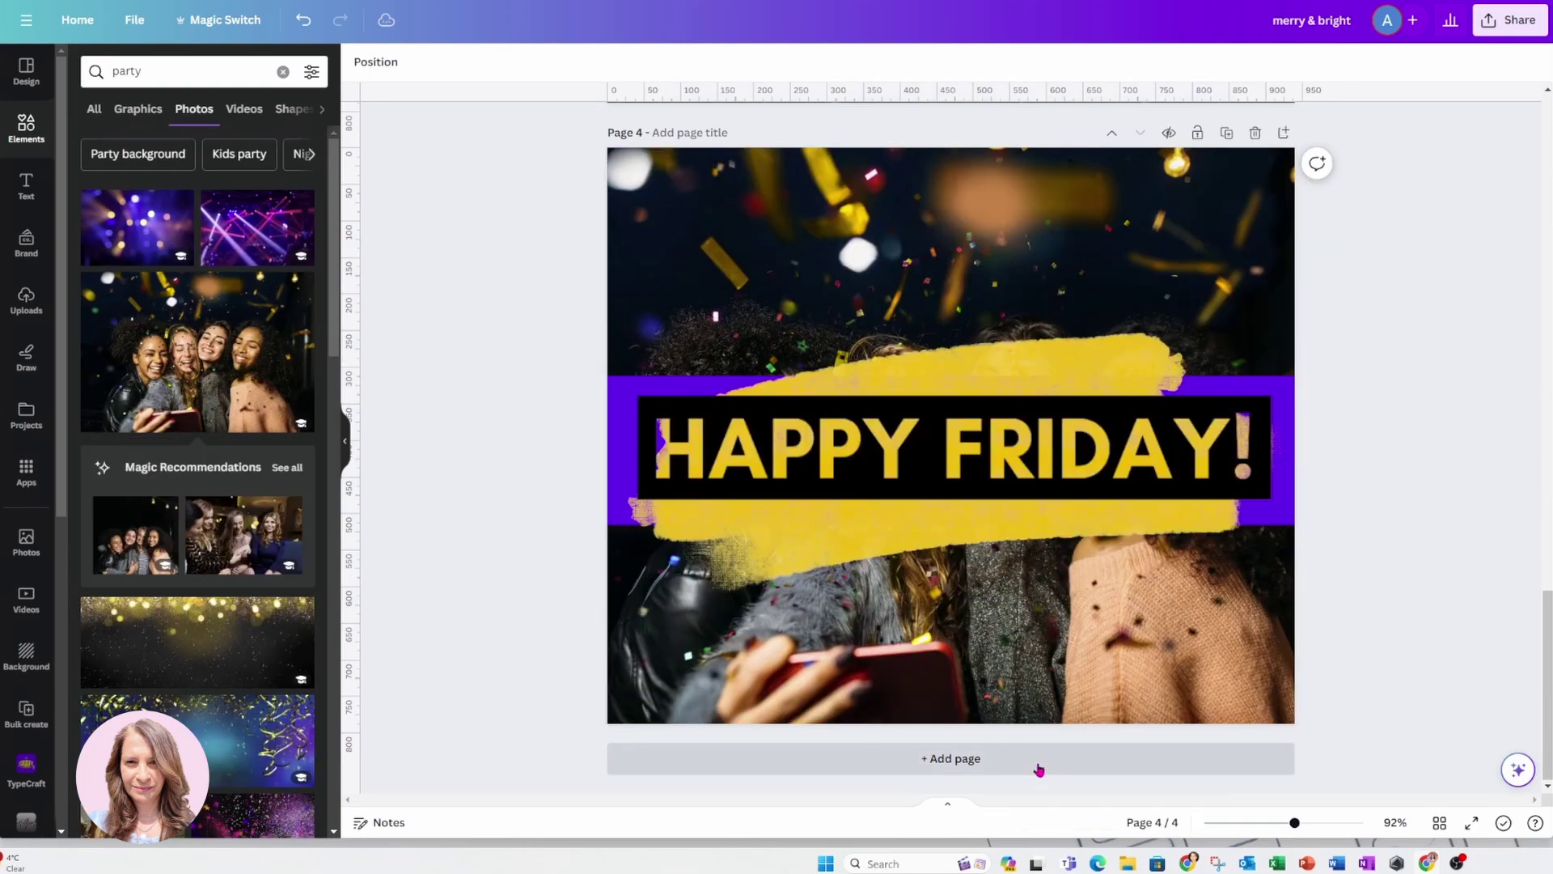
Delete the yellow brush stroke and the purple band, keeping the HAPPY FRIDAY! image
click(1108, 354)
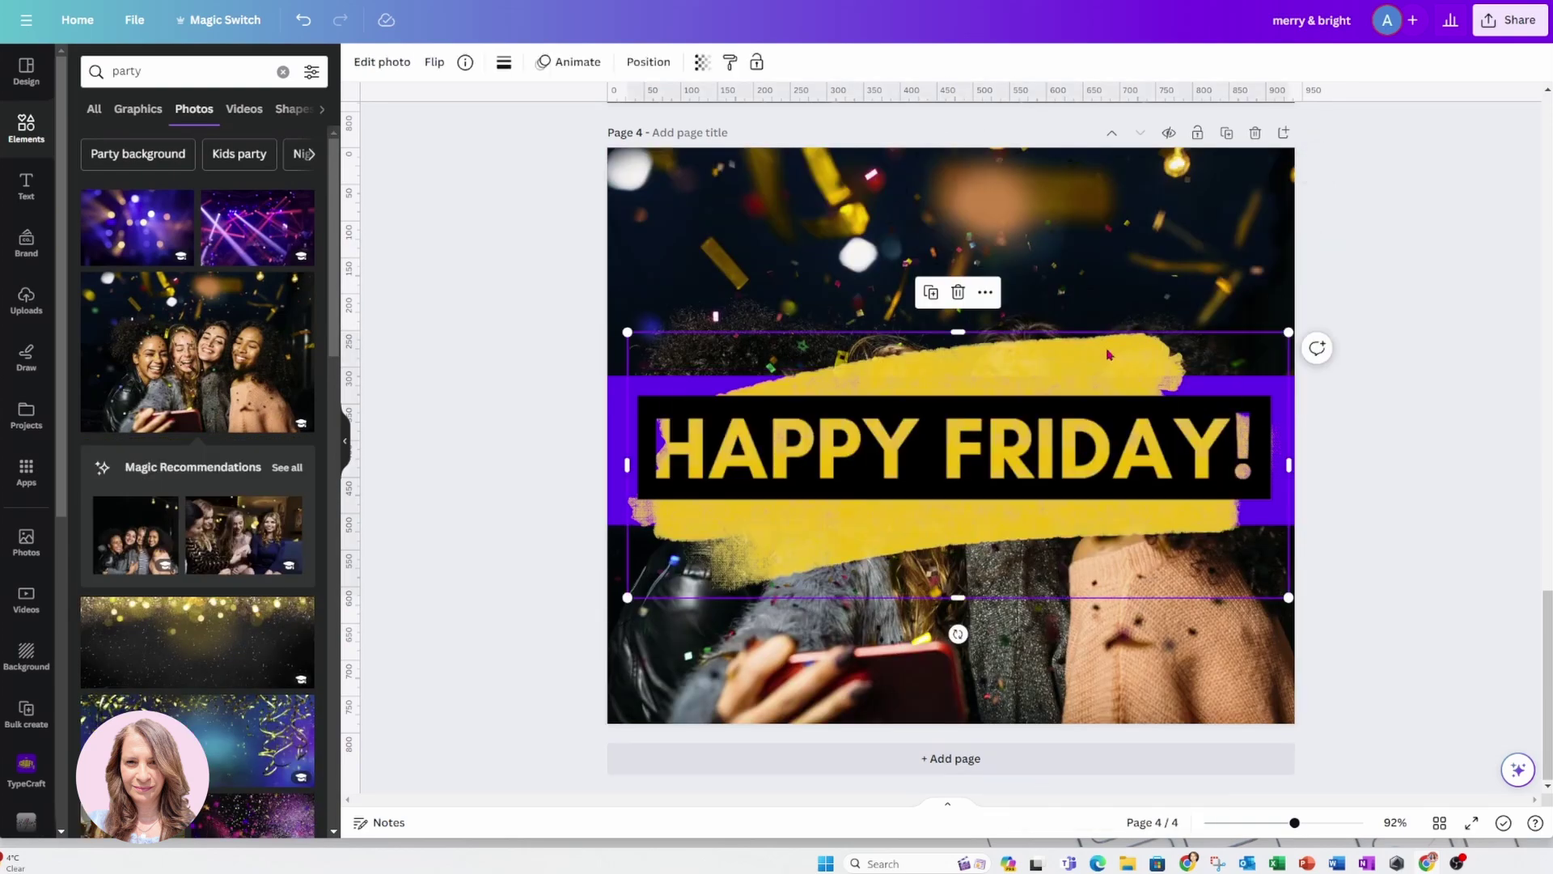
key(Delete)
click(1124, 384)
key(Delete)
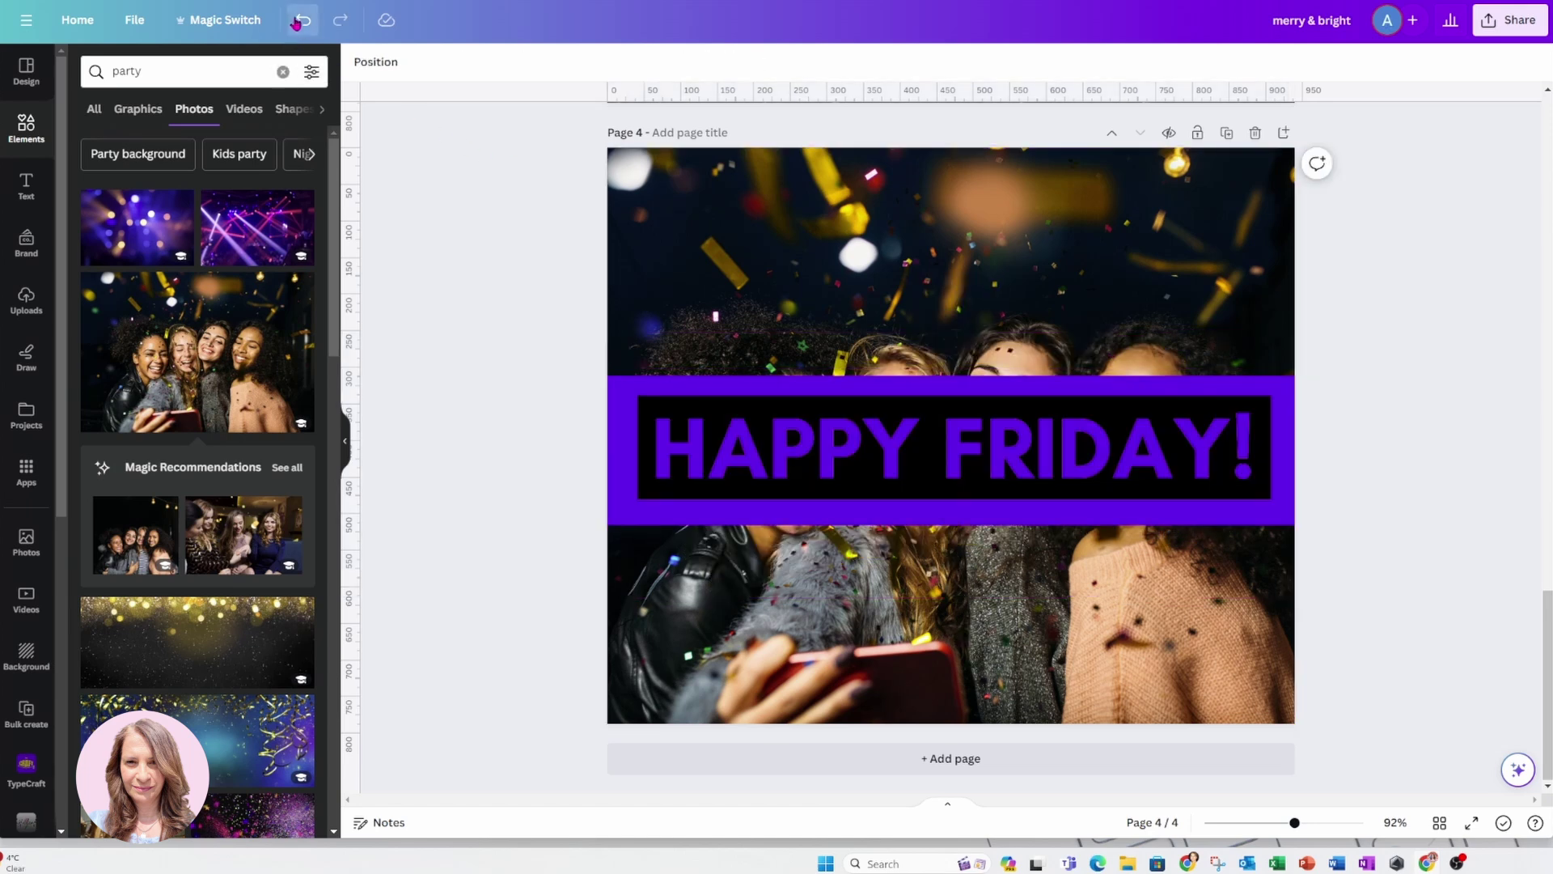
click(304, 19)
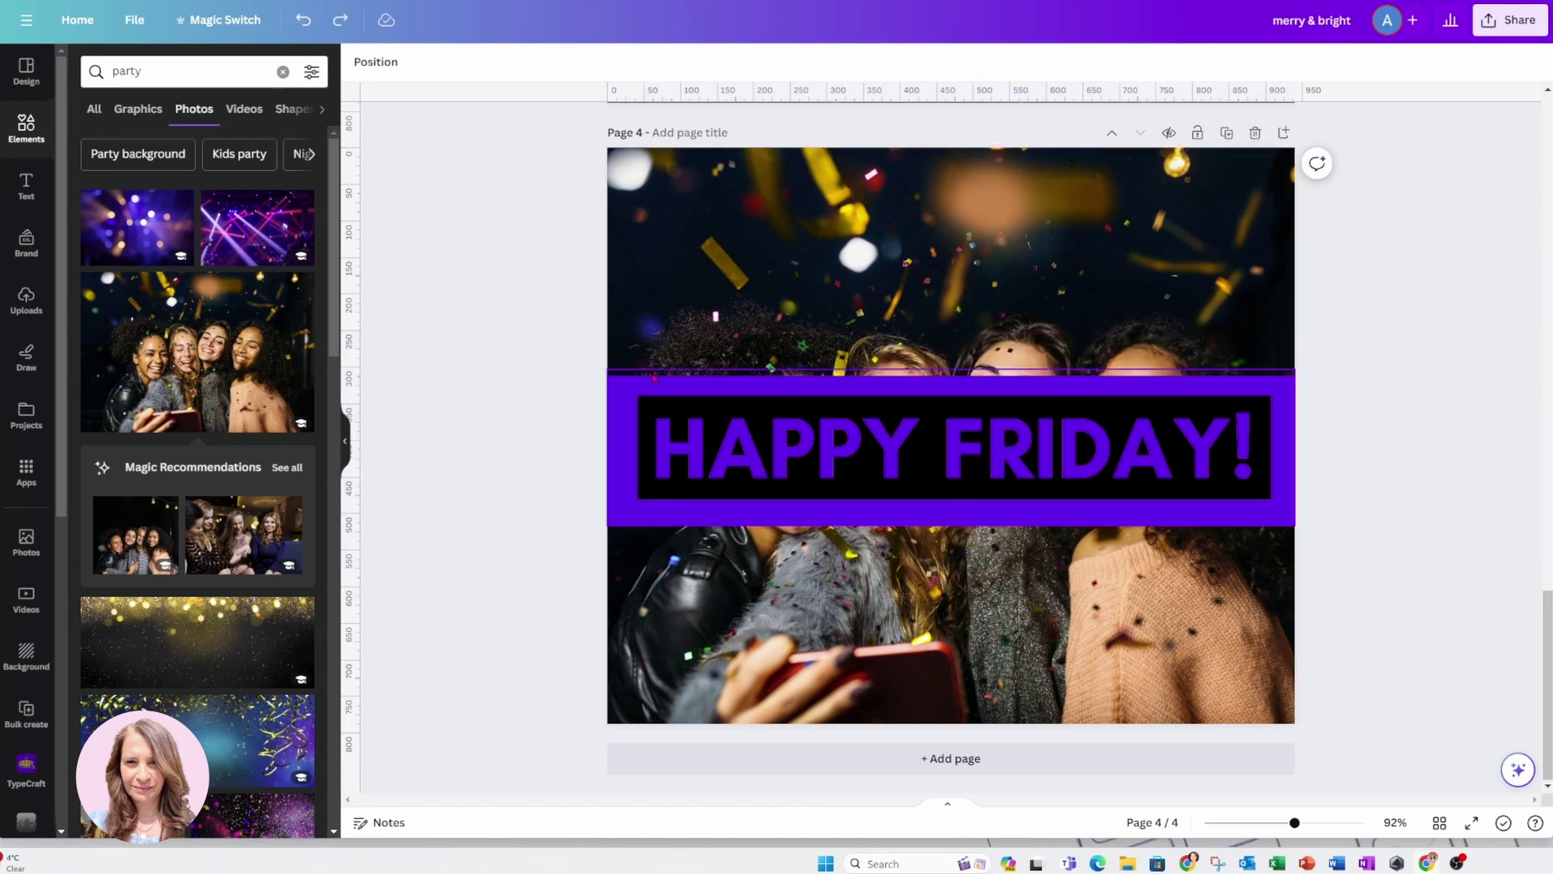
click(651, 373)
click(647, 61)
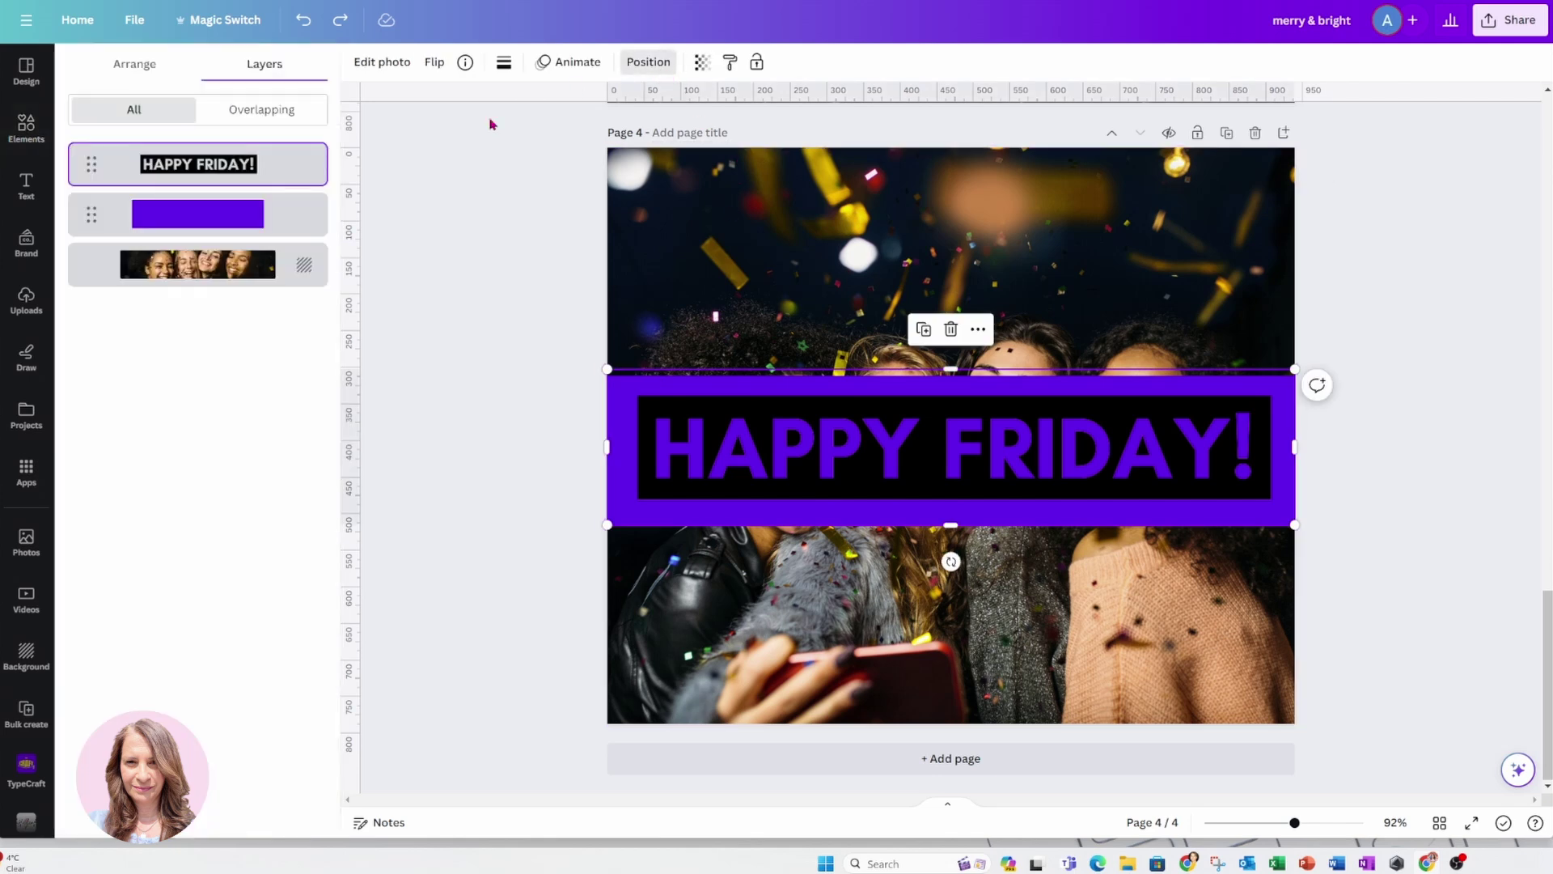
click(258, 220)
key(Delete)
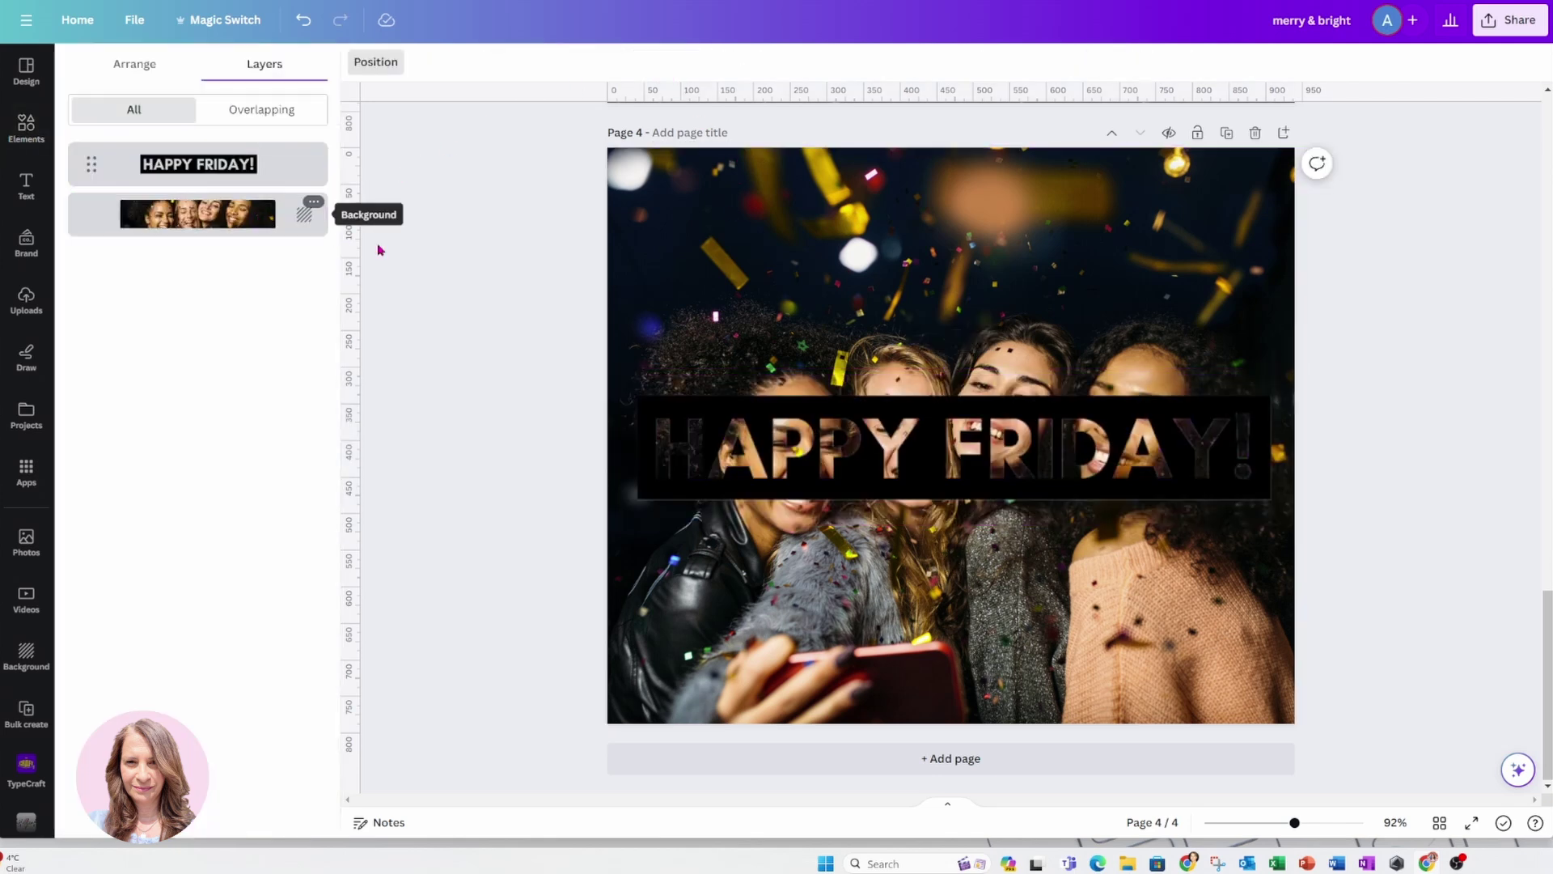
Widen the HAPPY FRIDAY! frame and move it toward the bottom of the page
drag(792, 481, 760, 451)
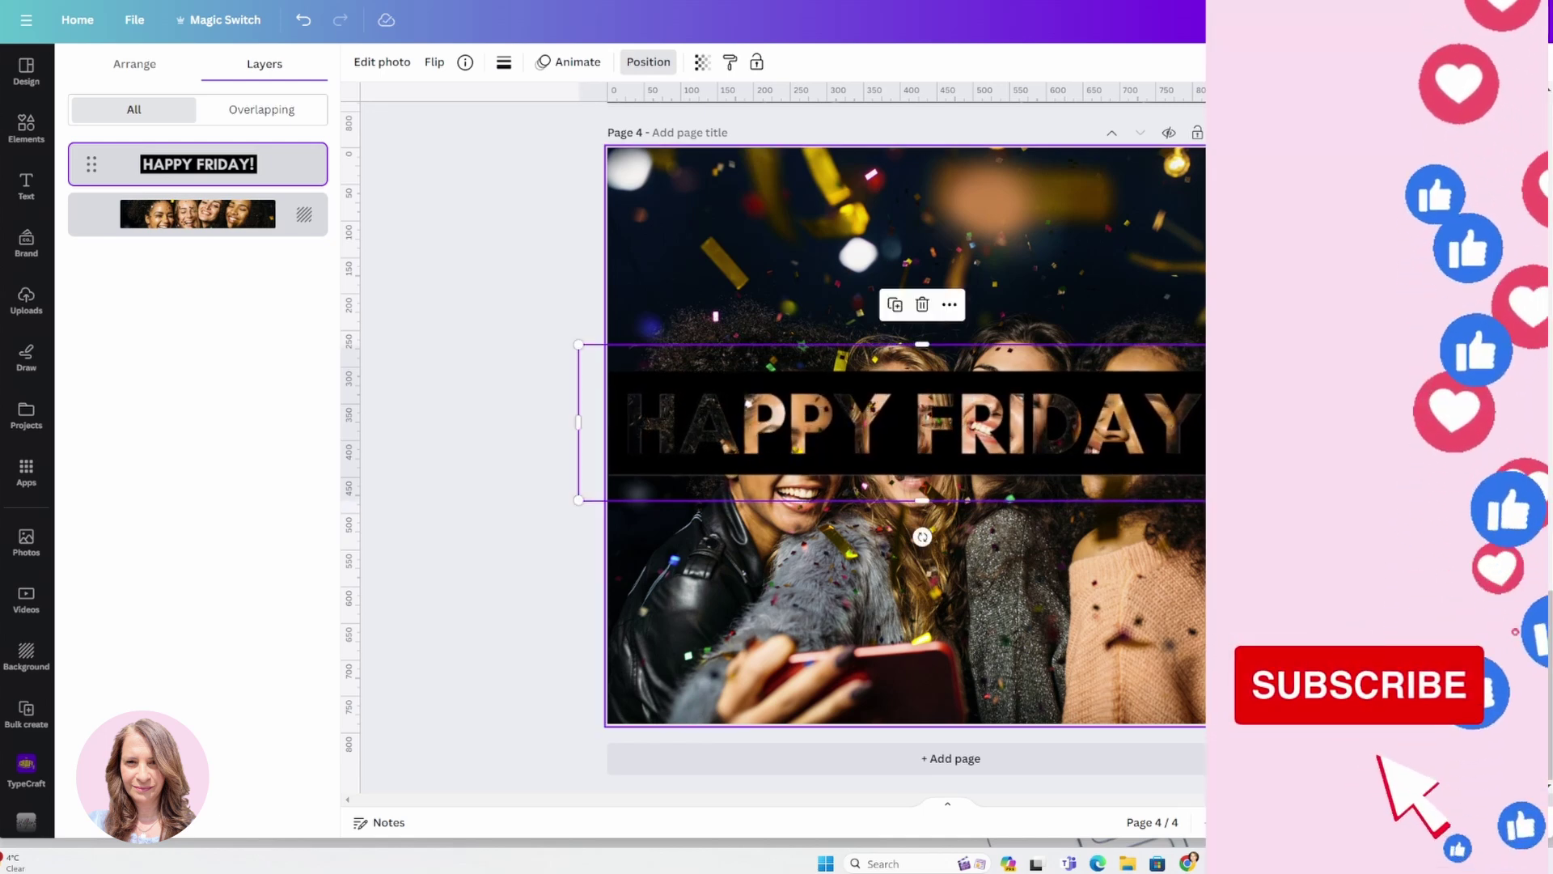
drag(1294, 339, 1319, 331)
click(879, 422)
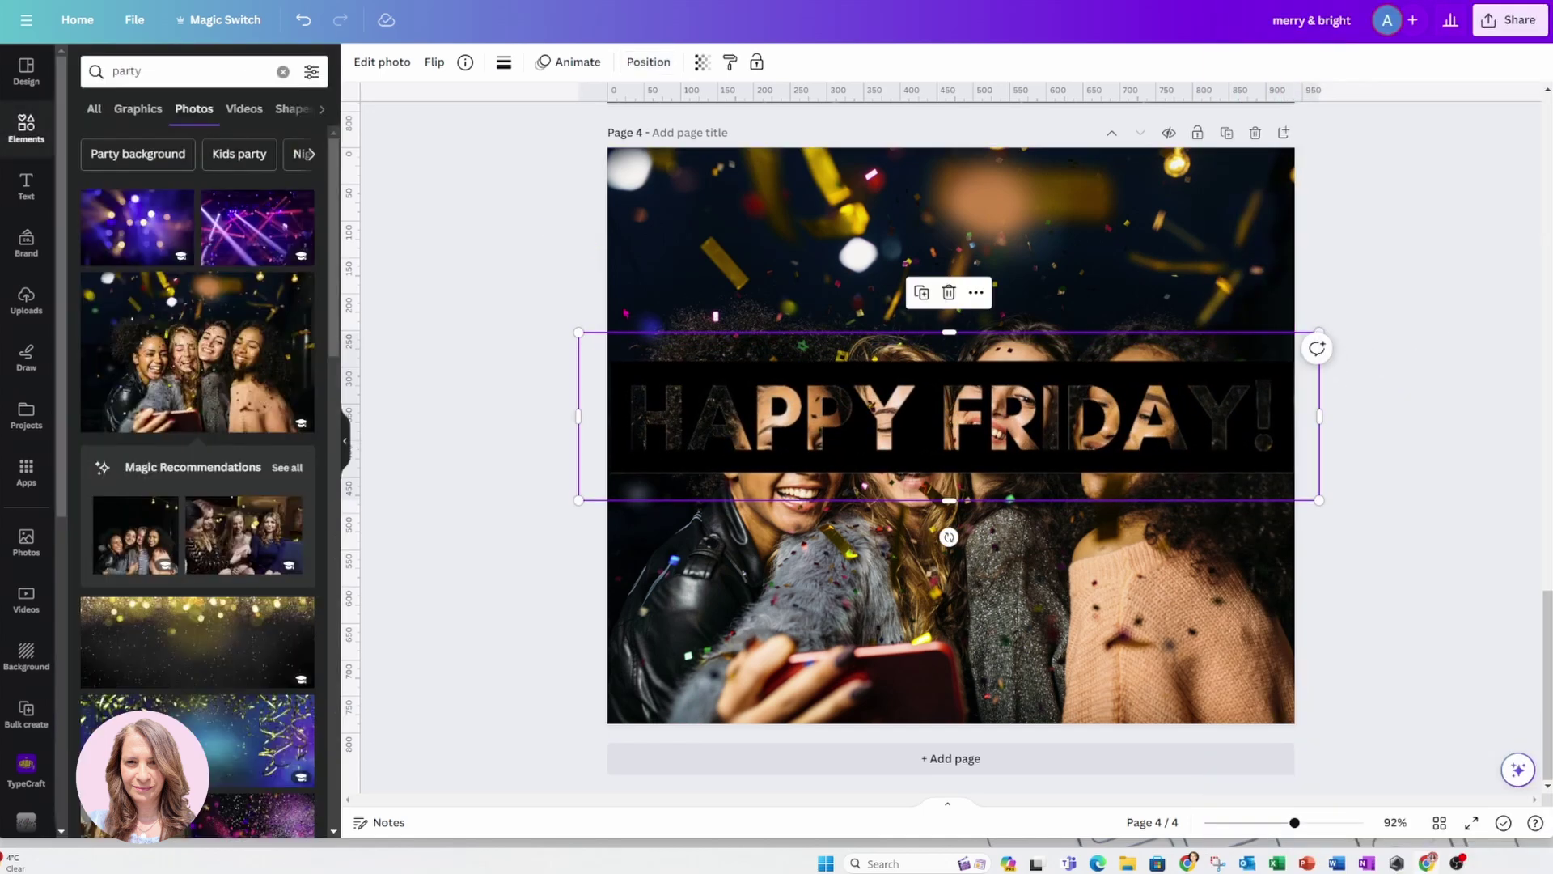
drag(878, 422, 910, 586)
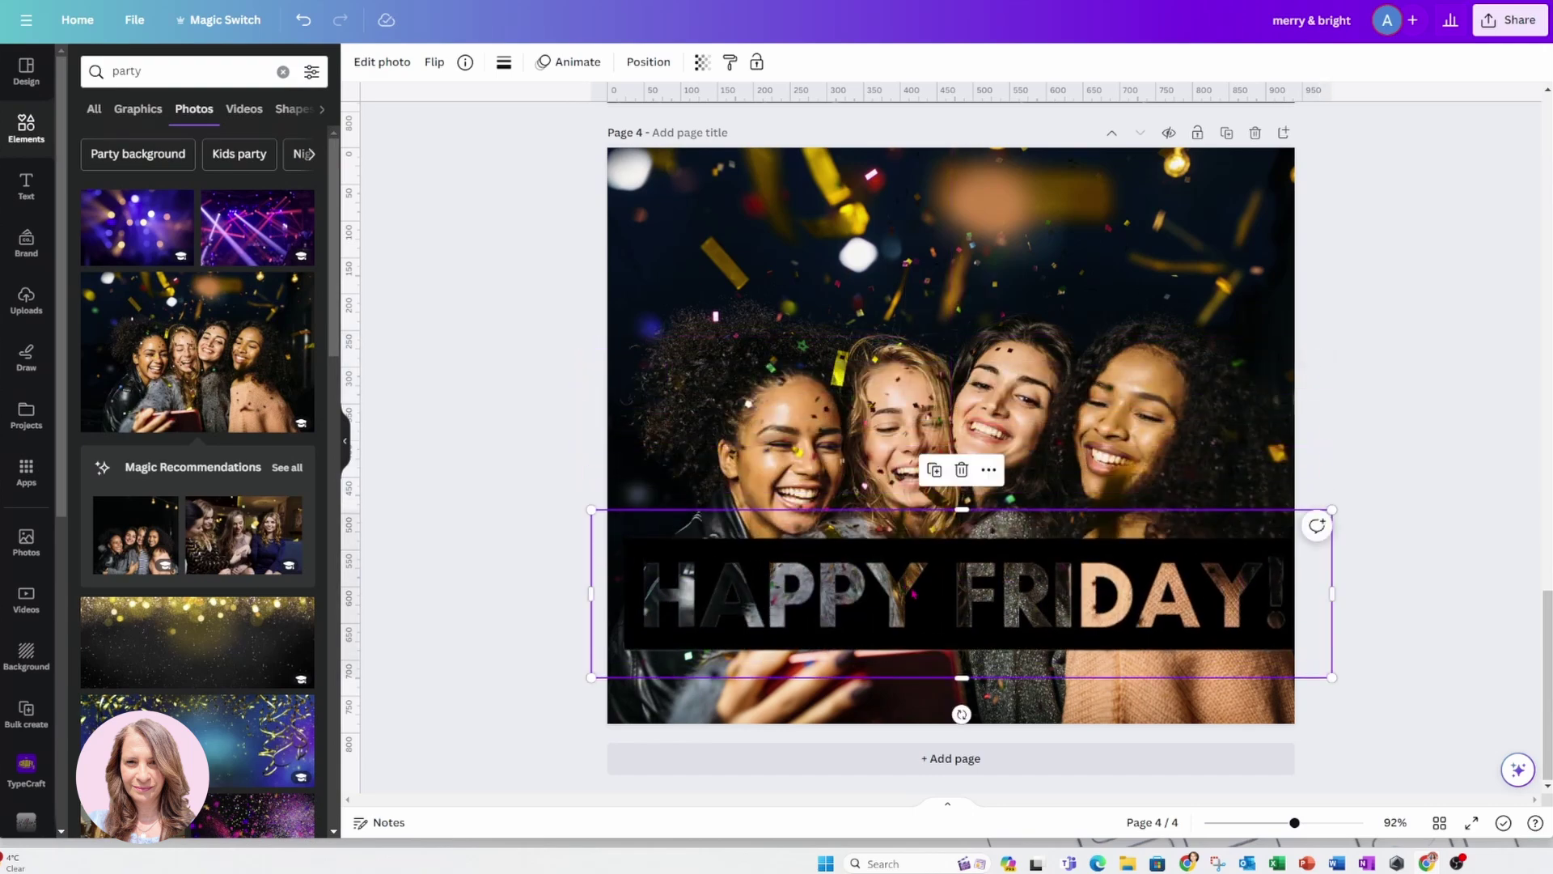
Apply the pink Pomelo duotone to the HAPPY FRIDAY! banner
click(389, 62)
click(310, 576)
click(283, 576)
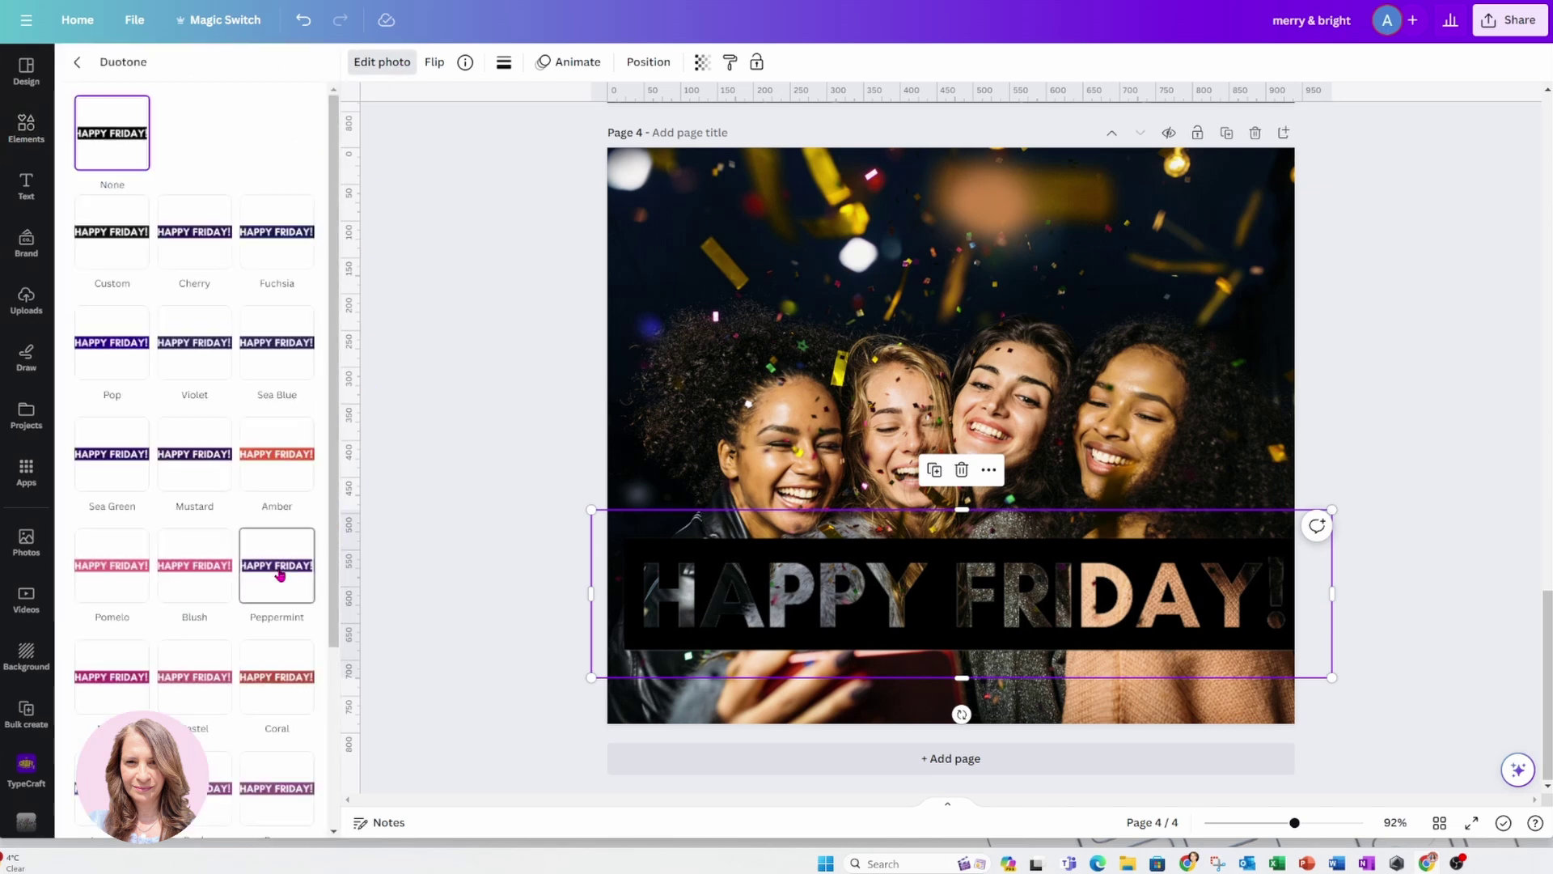
click(140, 577)
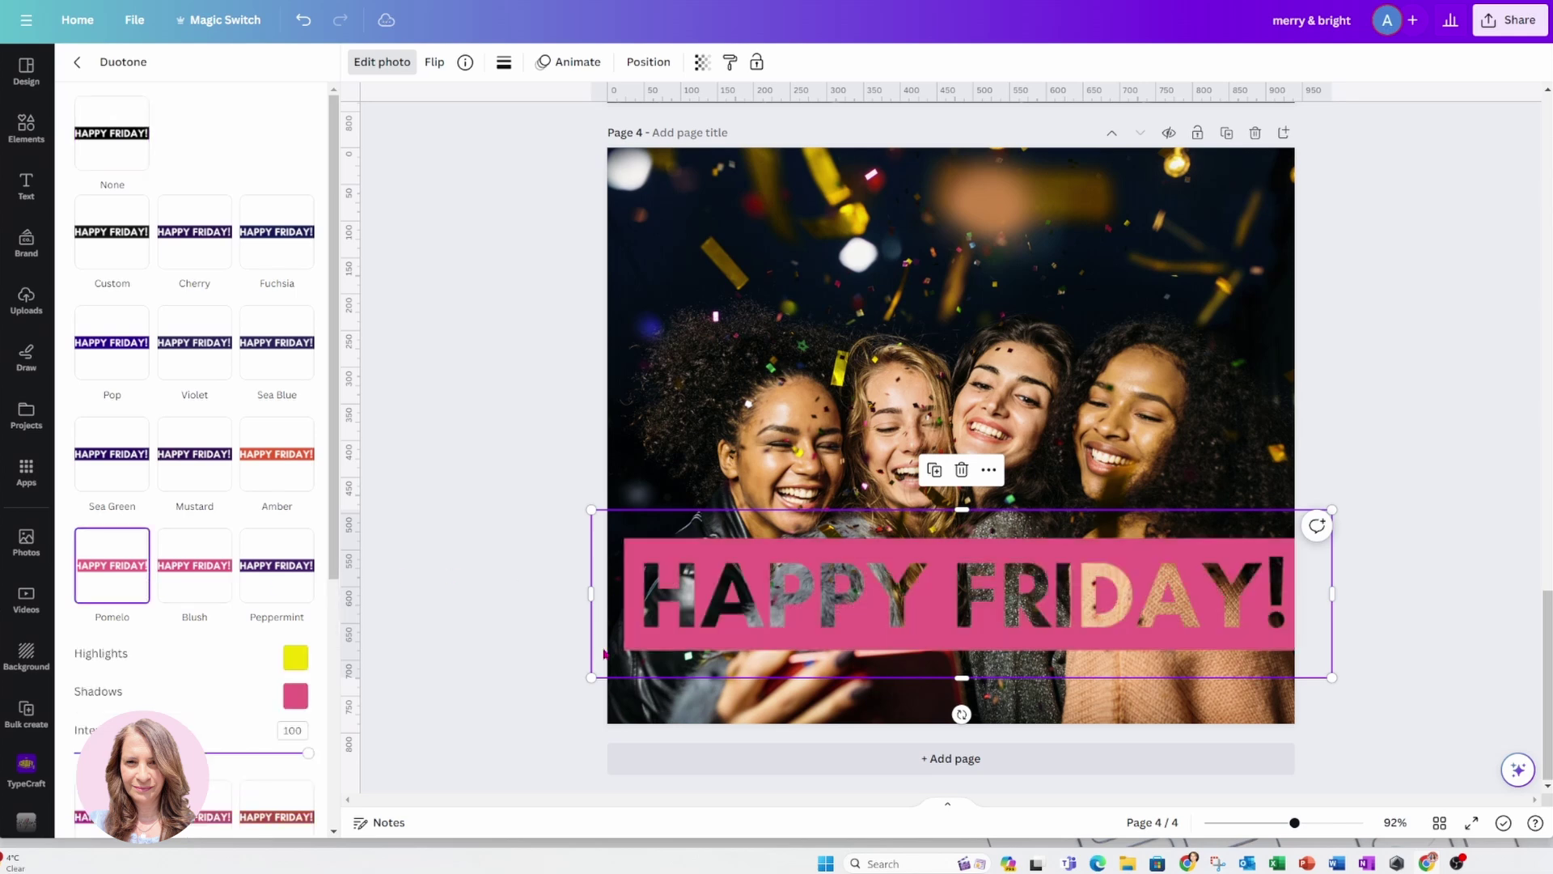
Stretch the pink banner wider and taller, then reselect it with photo editing options shown
drag(588, 675, 568, 679)
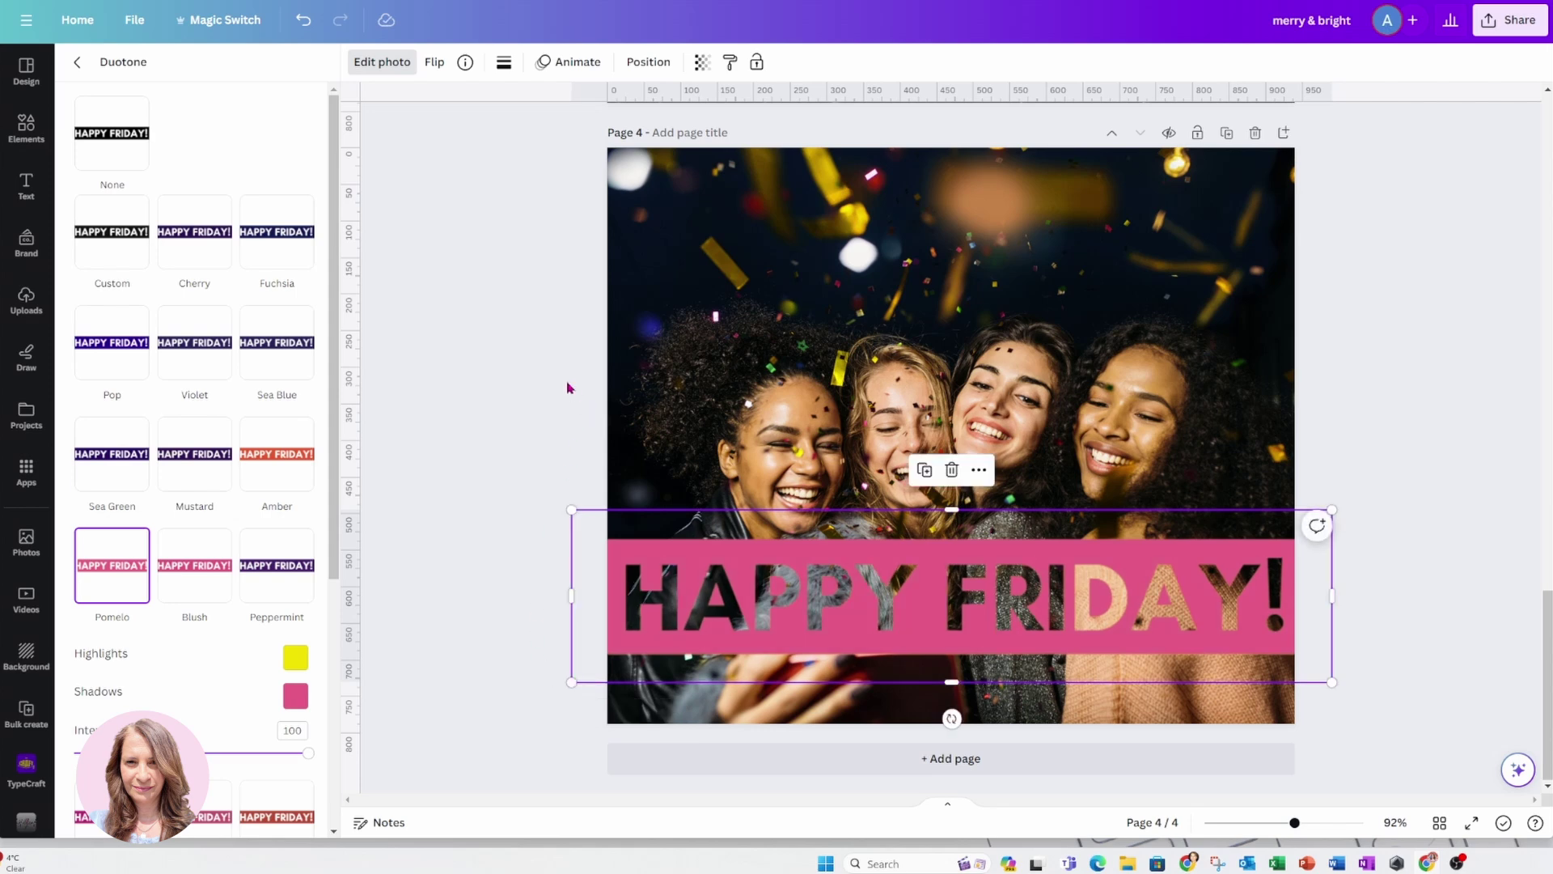
click(567, 387)
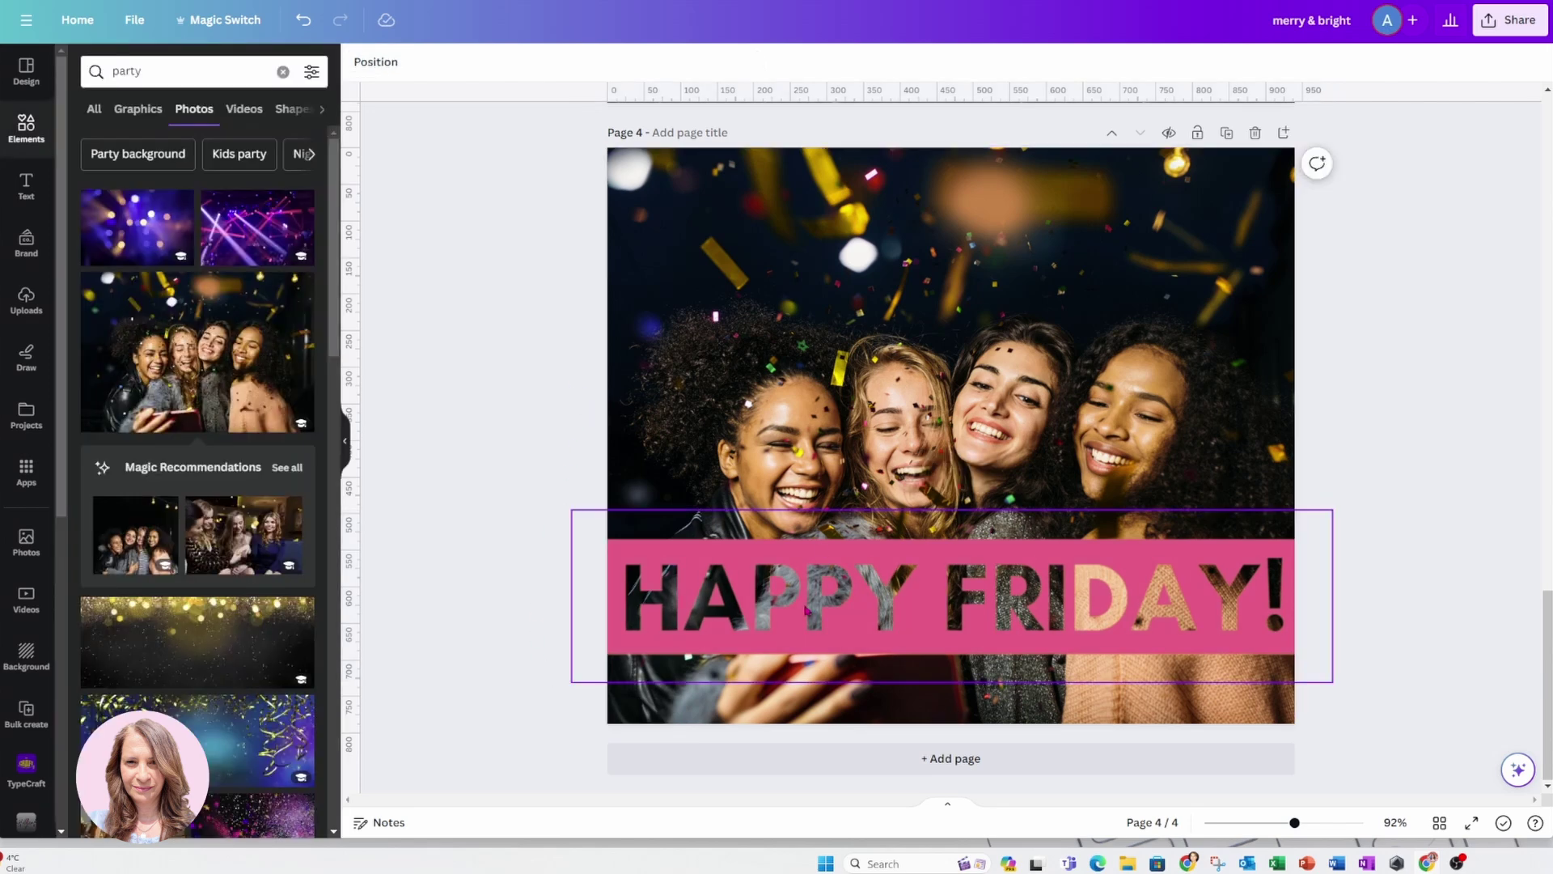
click(807, 611)
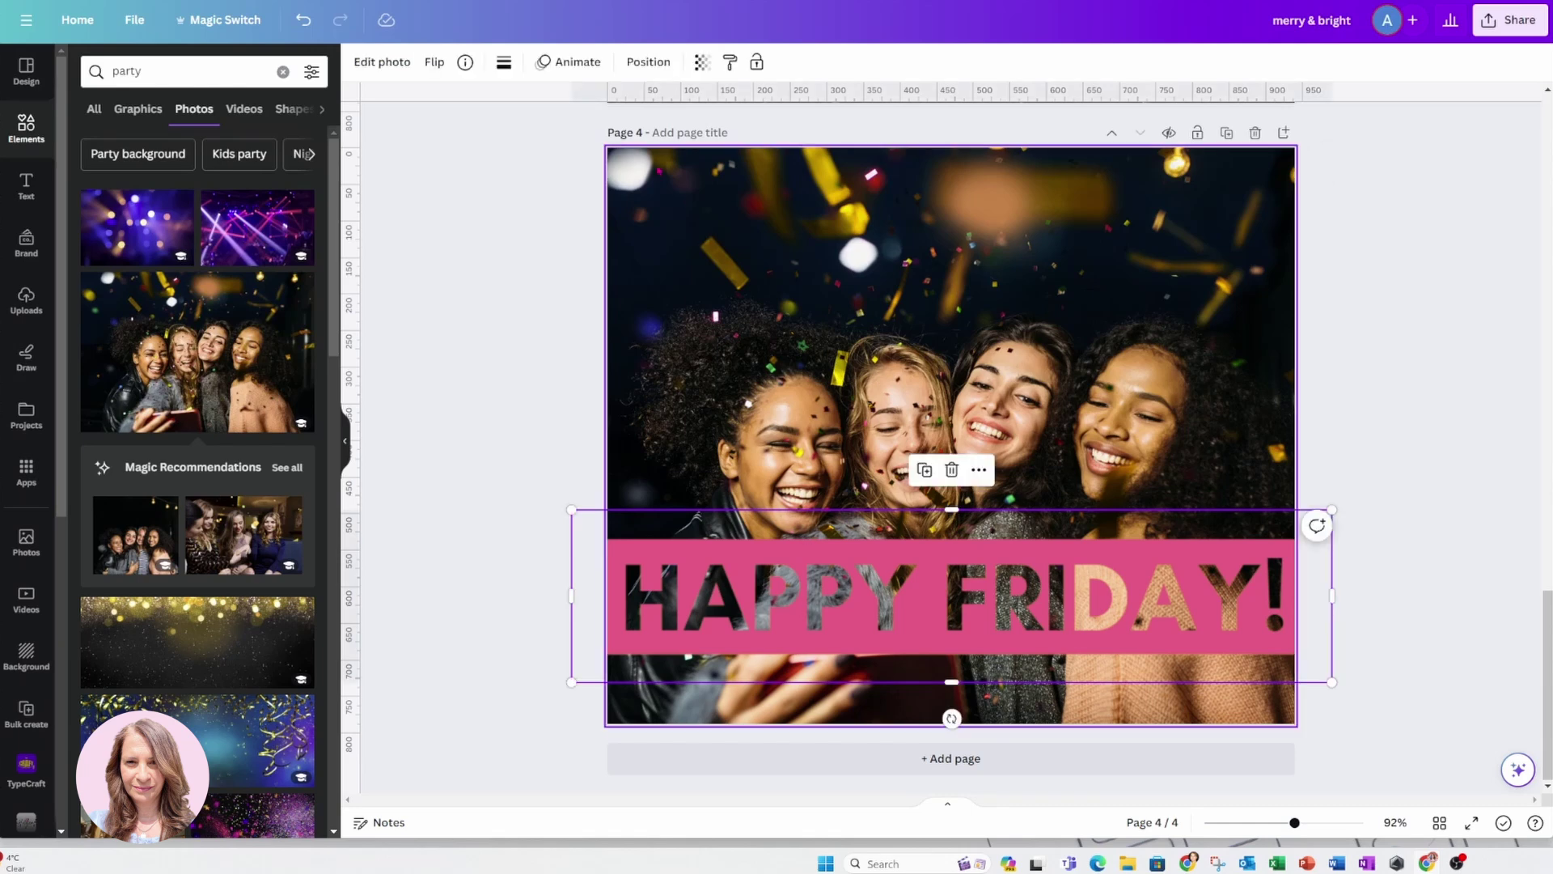
click(382, 62)
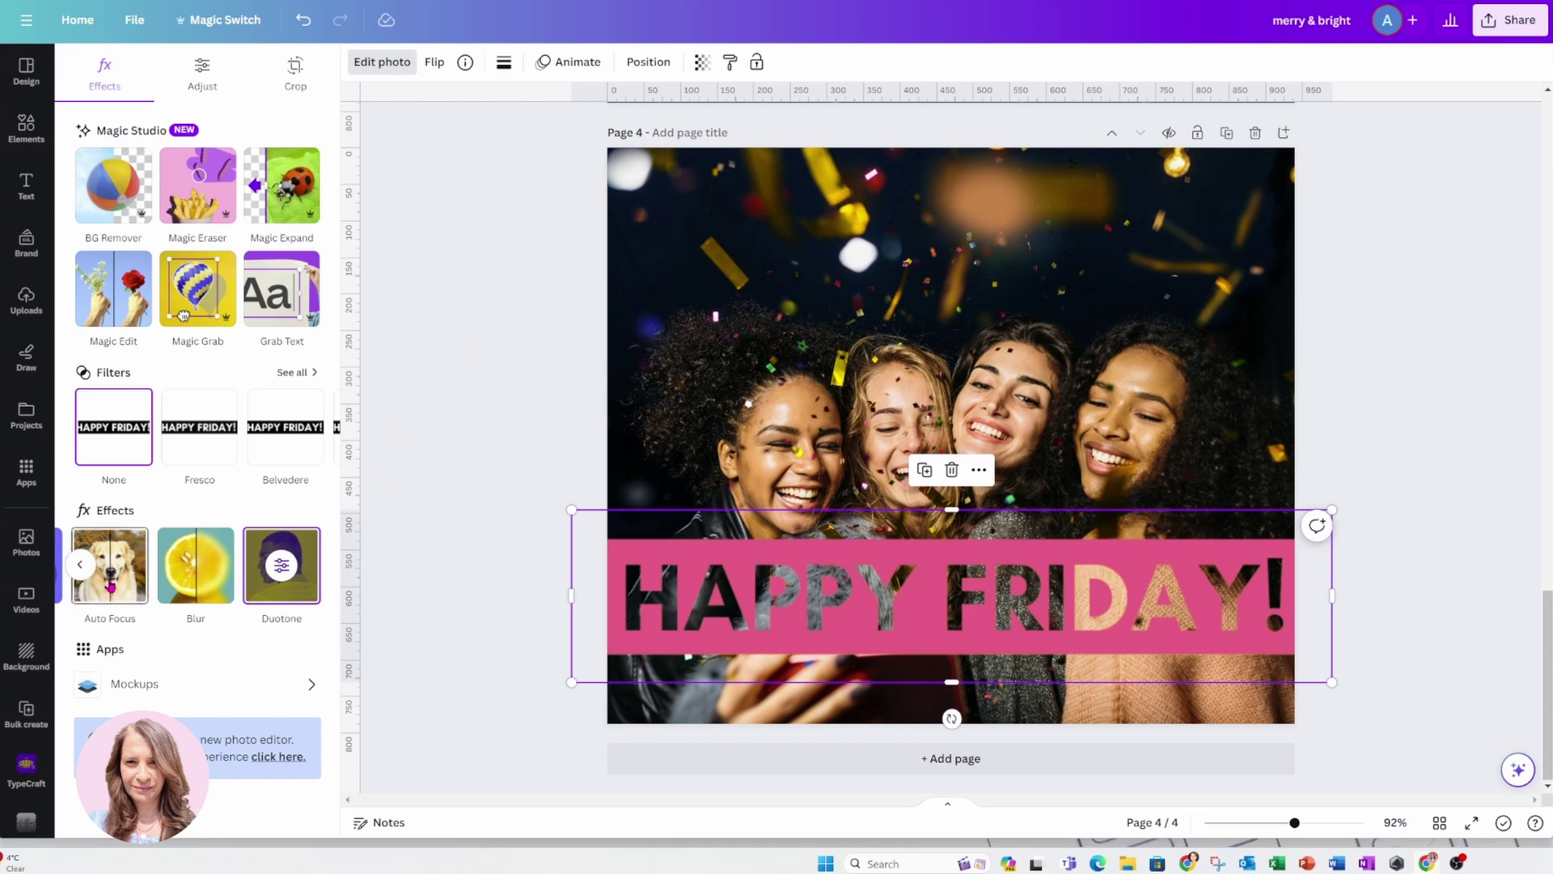
Add a drop shadow to the banner and raise its intensity for a stronger shadow
click(81, 566)
click(114, 575)
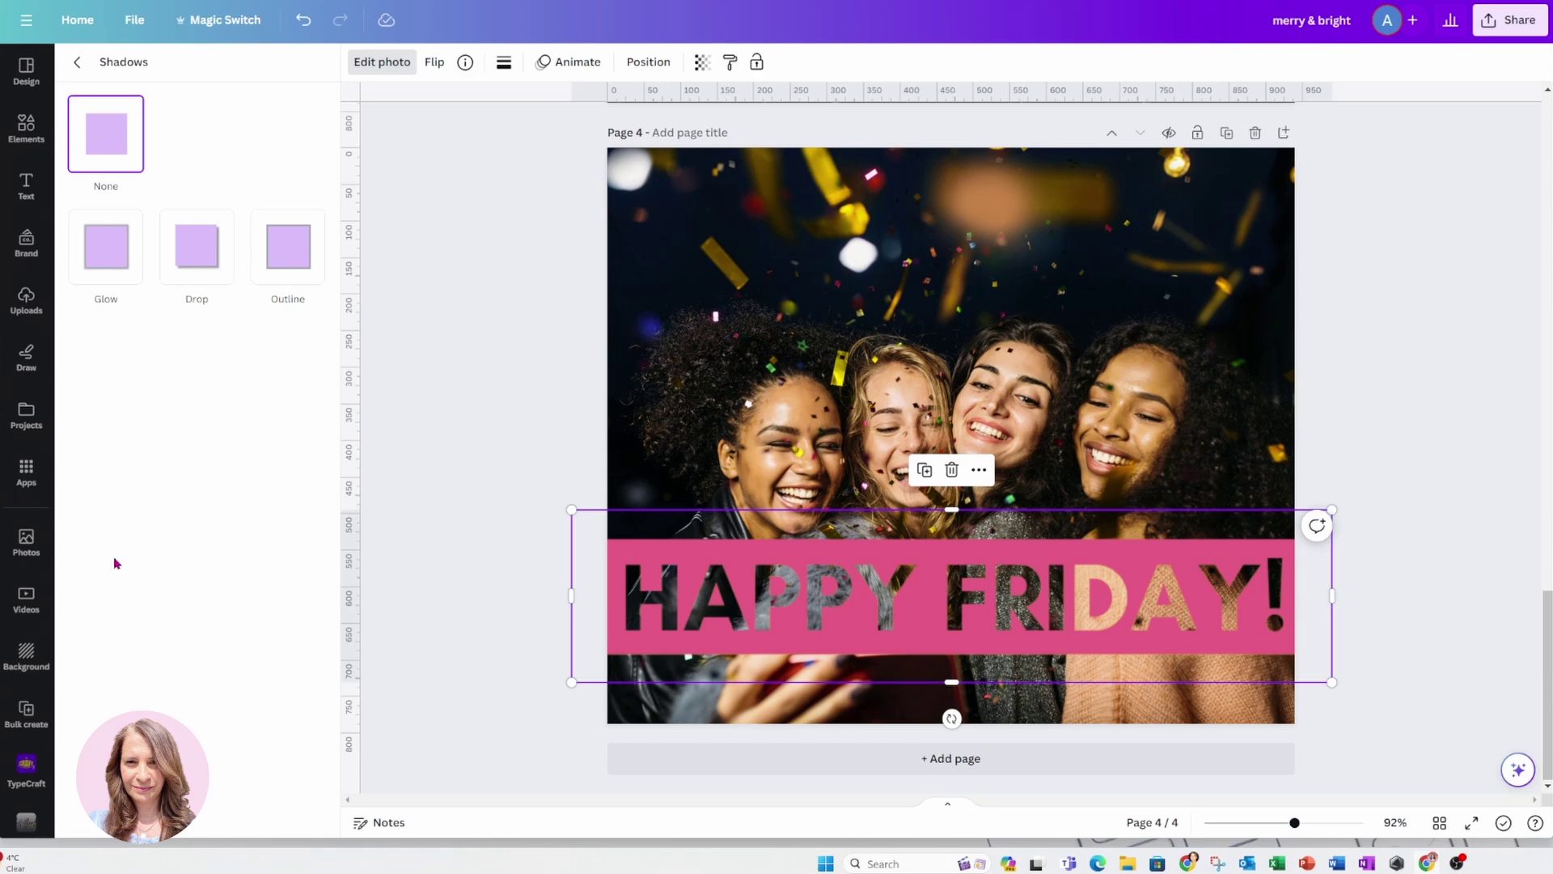
click(190, 256)
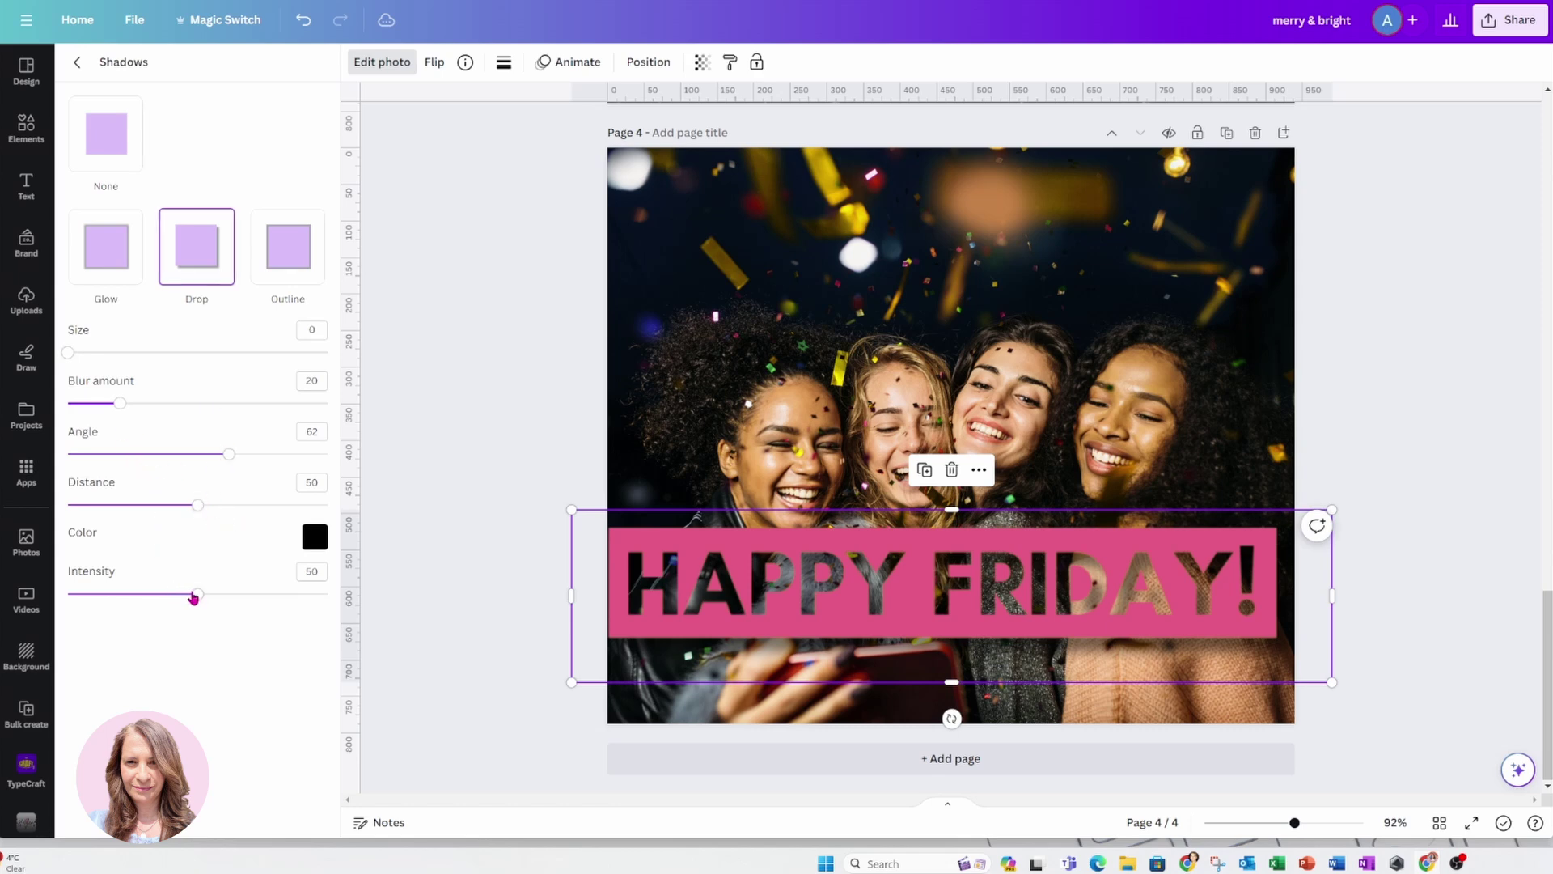
drag(197, 594, 271, 594)
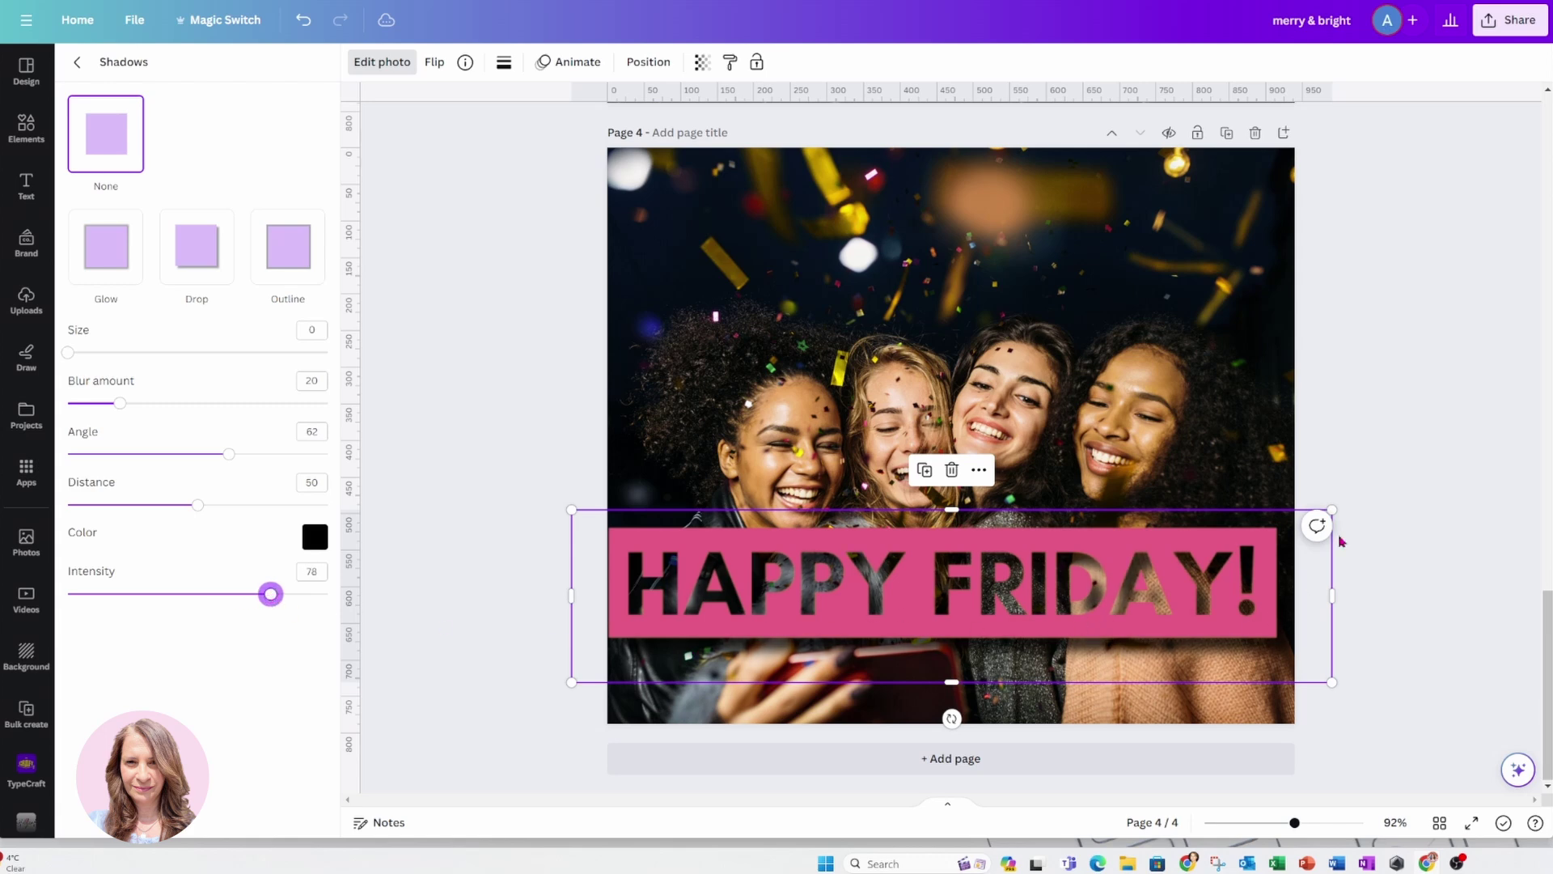
Enlarge the banner slightly on both sides so it spans edge to edge
click(1386, 412)
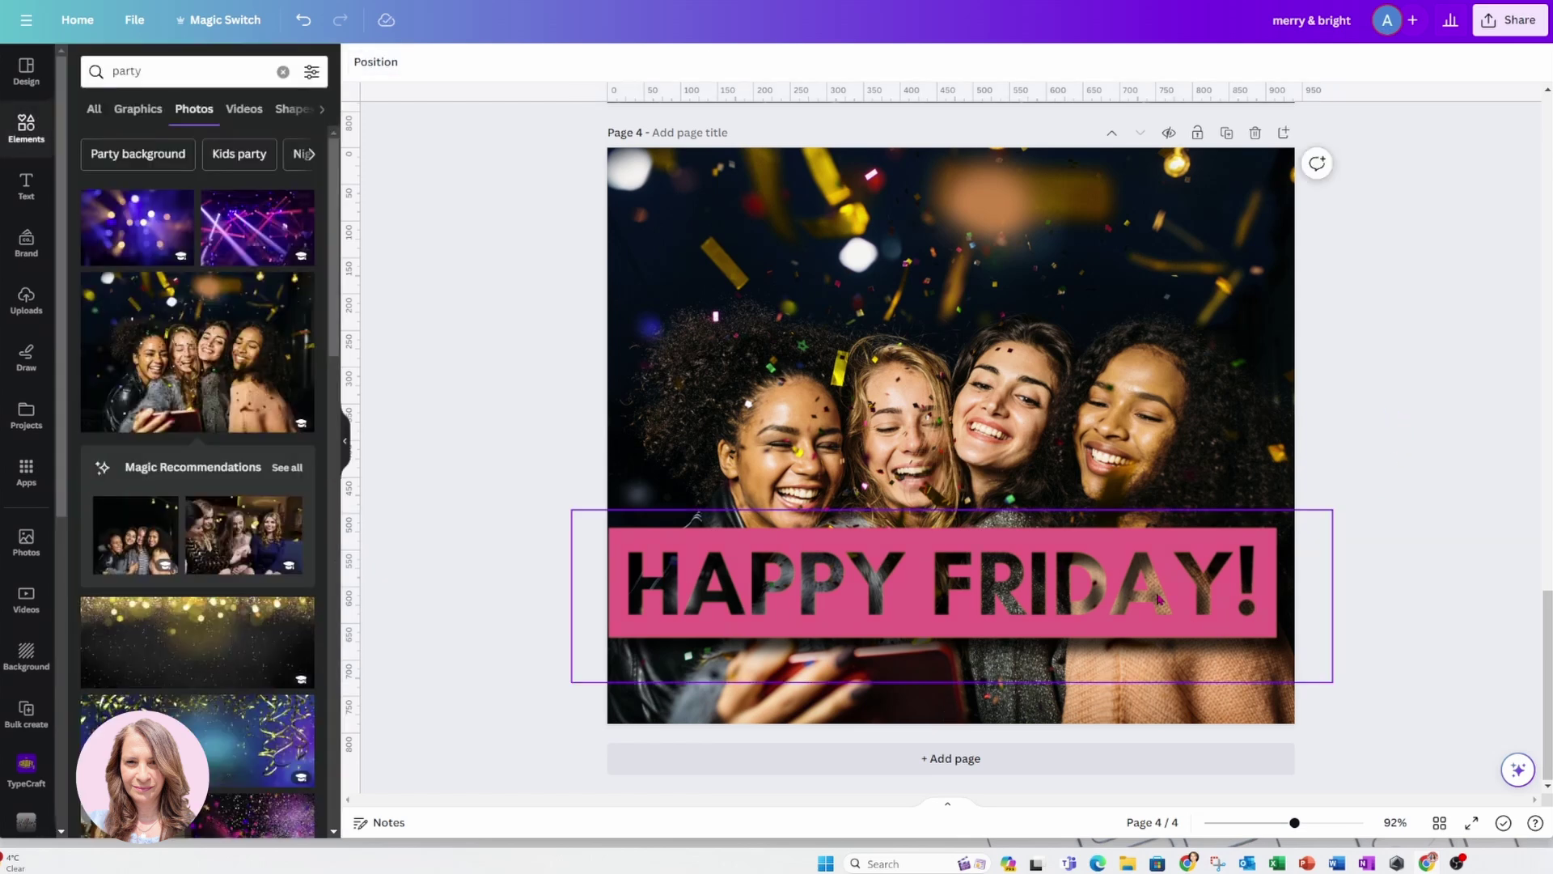
click(1160, 599)
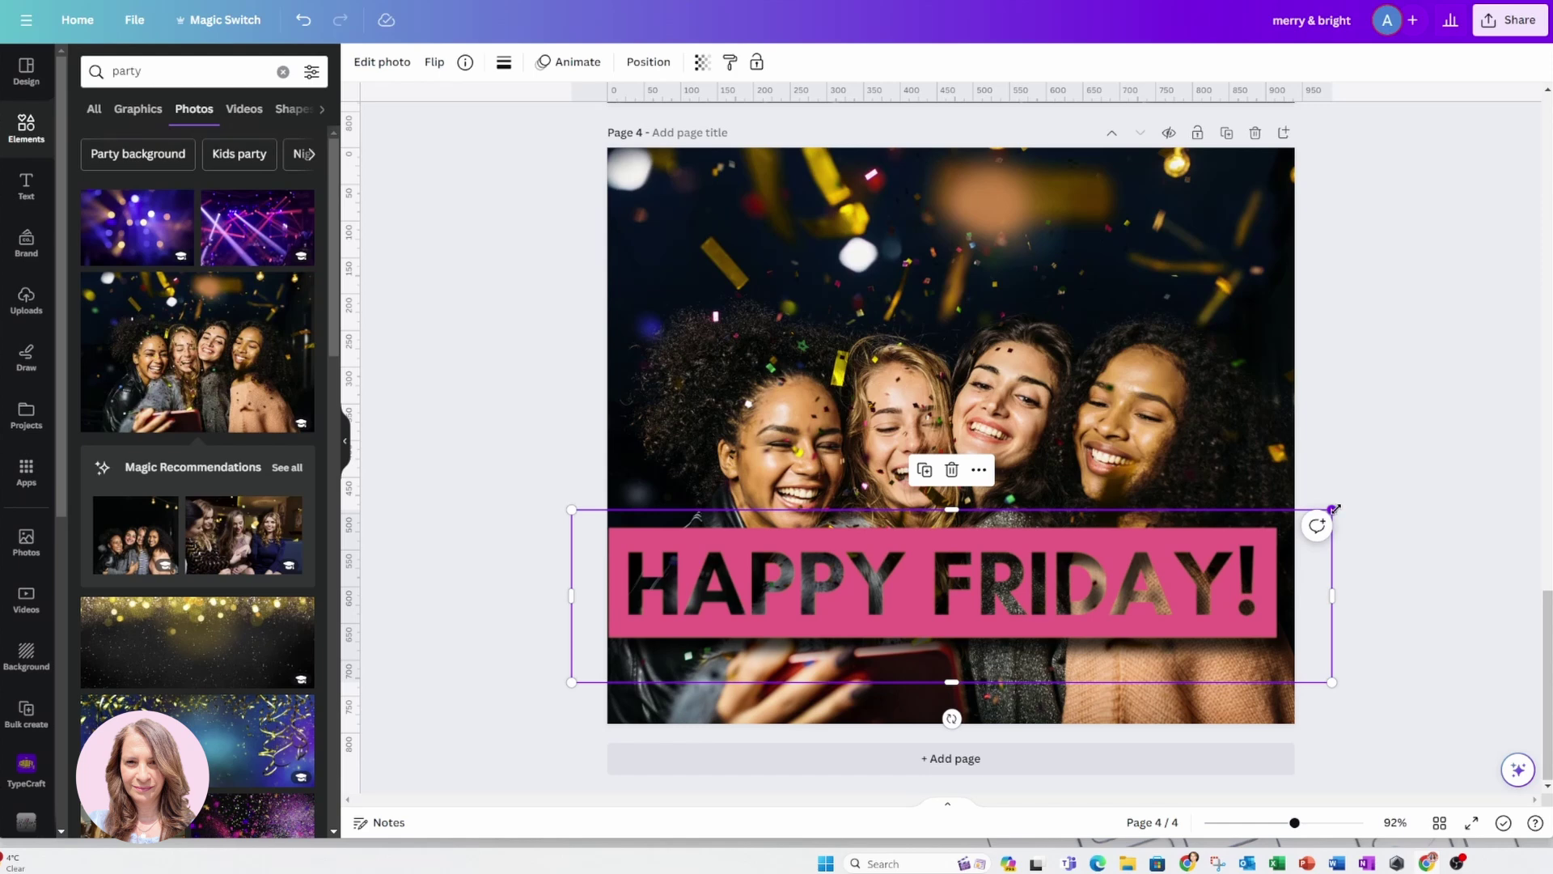
drag(1333, 509, 1346, 507)
drag(571, 505, 564, 502)
click(548, 406)
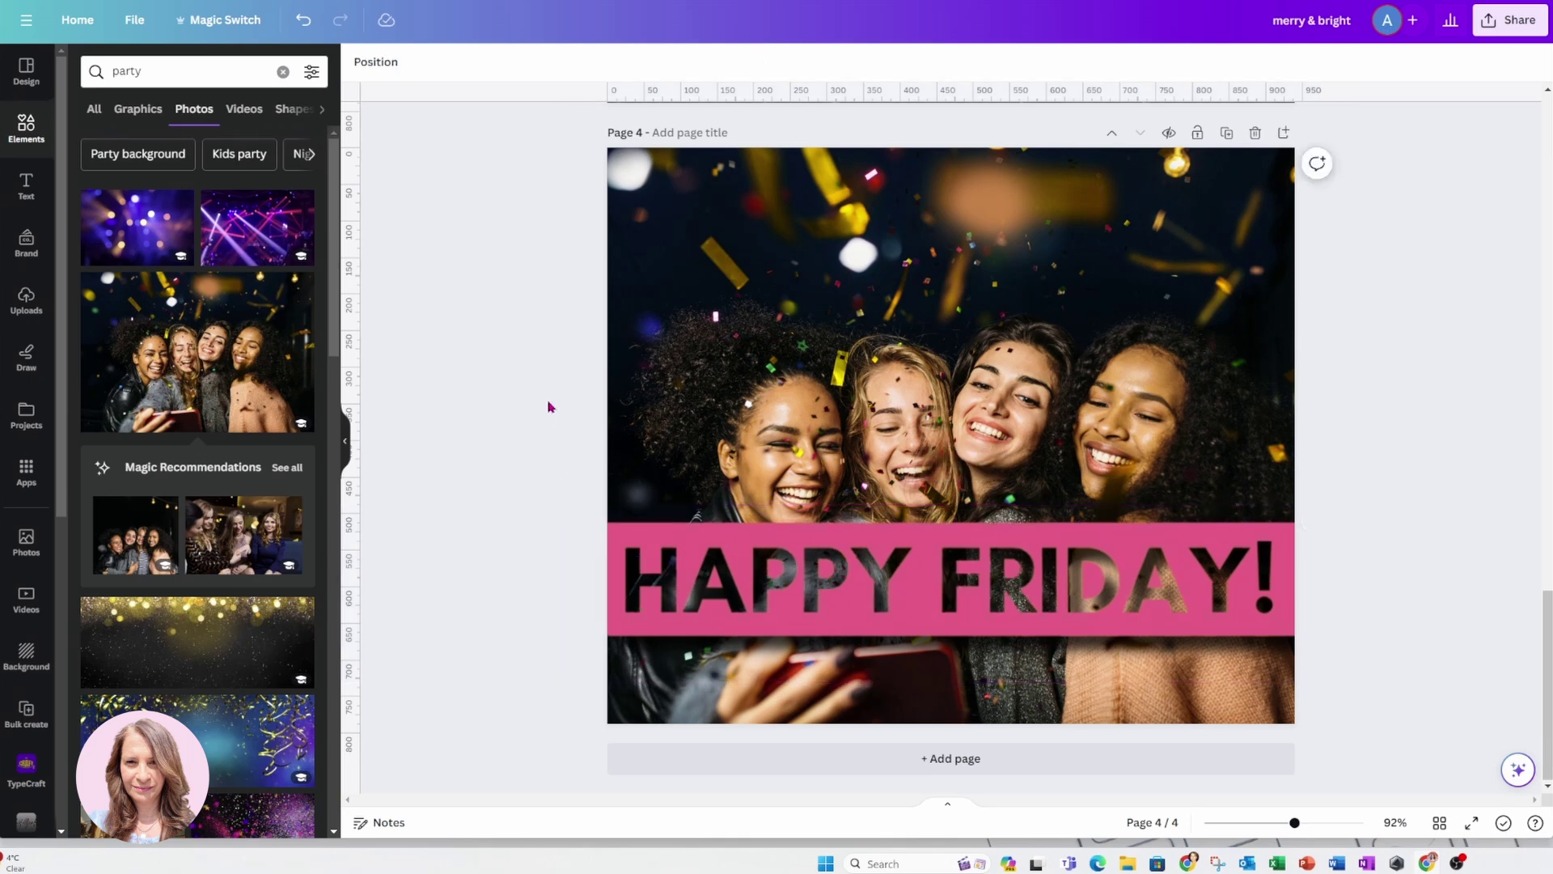